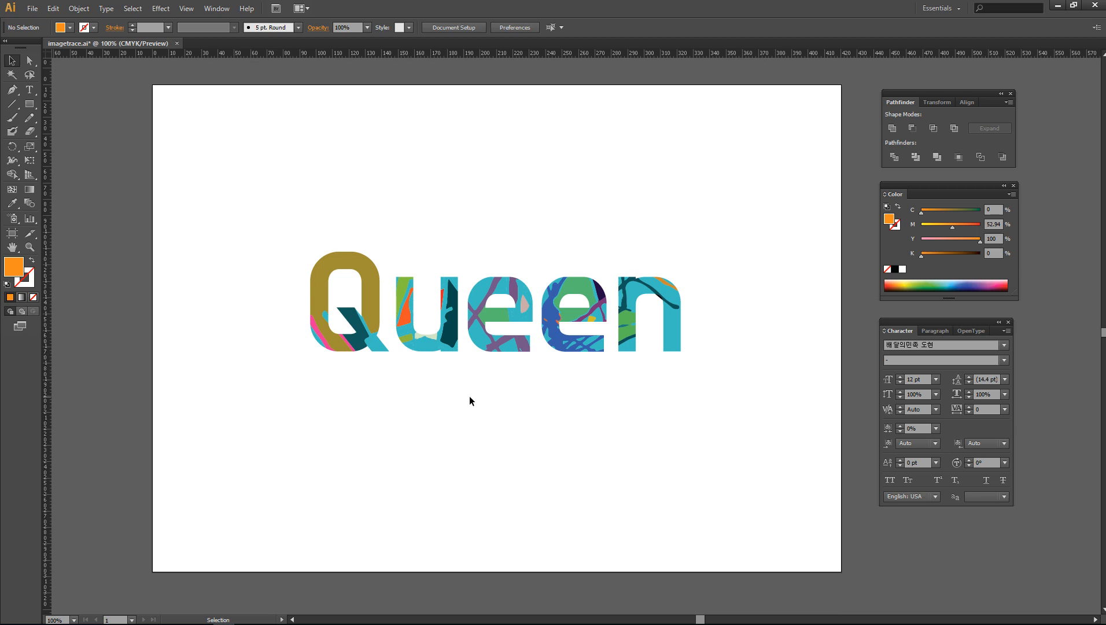
# Step: Move the multicoloured Queen artwork up and left, close to the artboard's upper-left corner
pyautogui.moveTo(276, 223); pyautogui.dragTo(672, 399)
pyautogui.moveTo(647, 346); pyautogui.dragTo(483, 181)
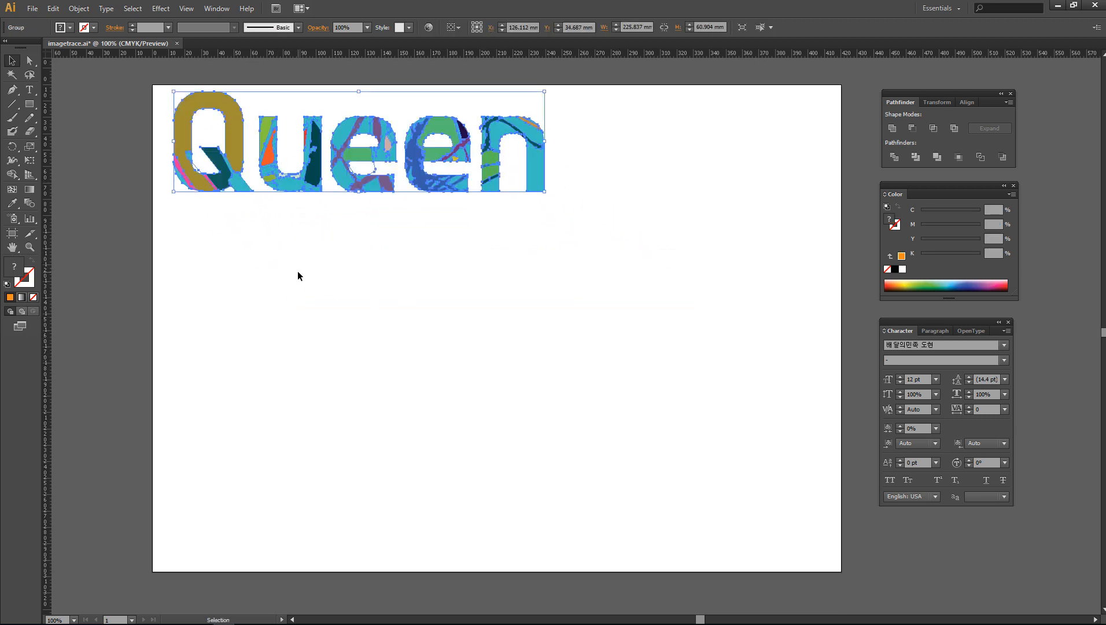
pyautogui.click(366, 313)
# Step: Add a point text reading "Queen" in the empty area below the multicoloured artwork
pyautogui.press('t')
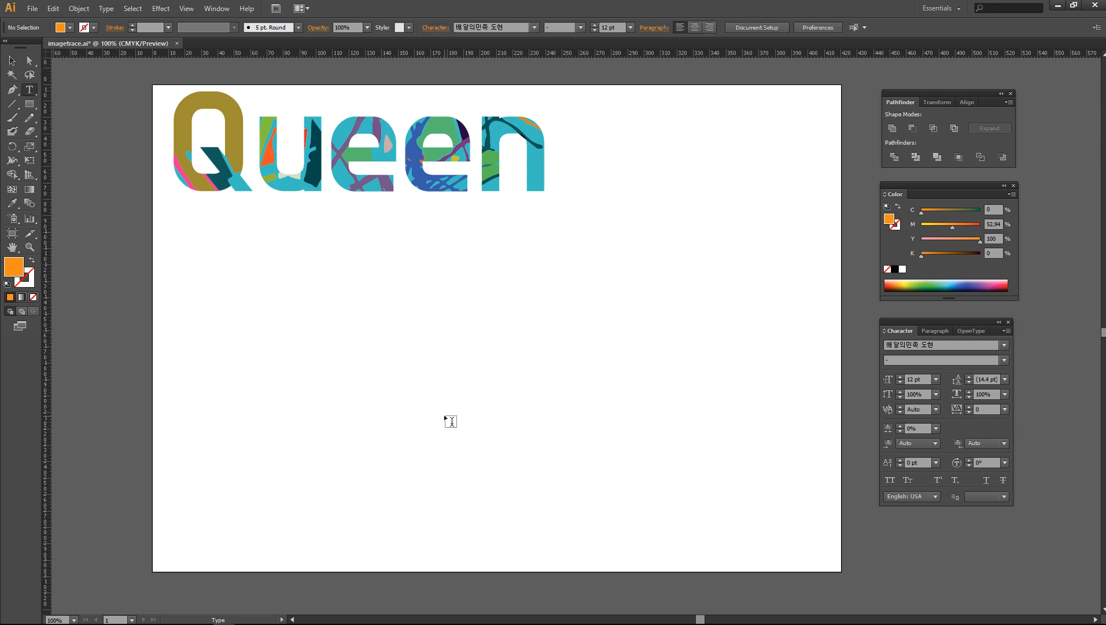
pyautogui.click(394, 355)
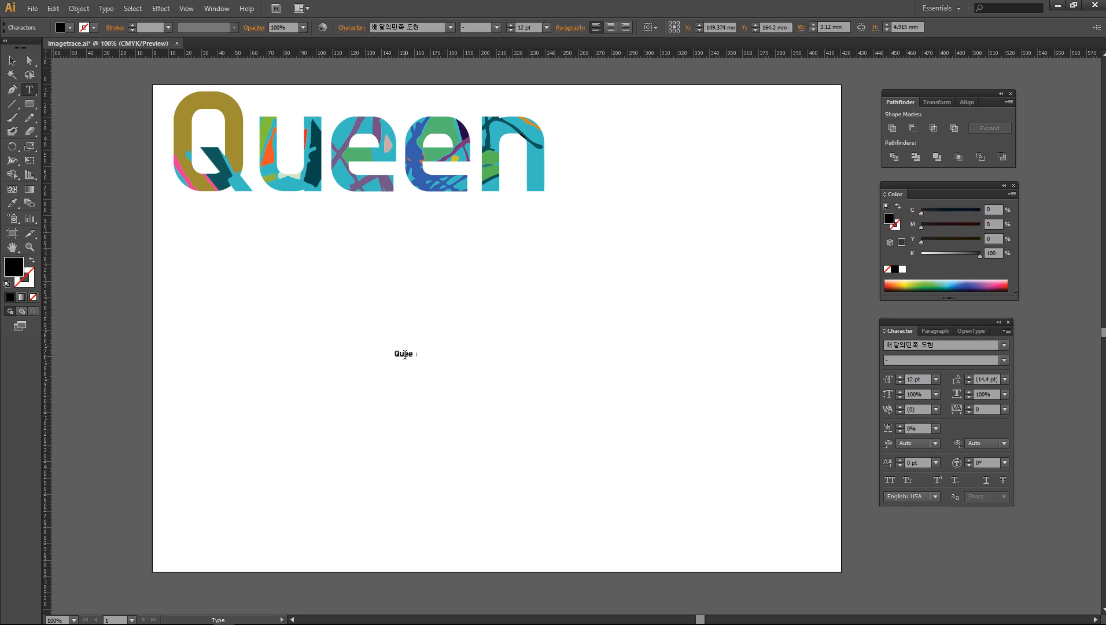
pyautogui.press('Escape')
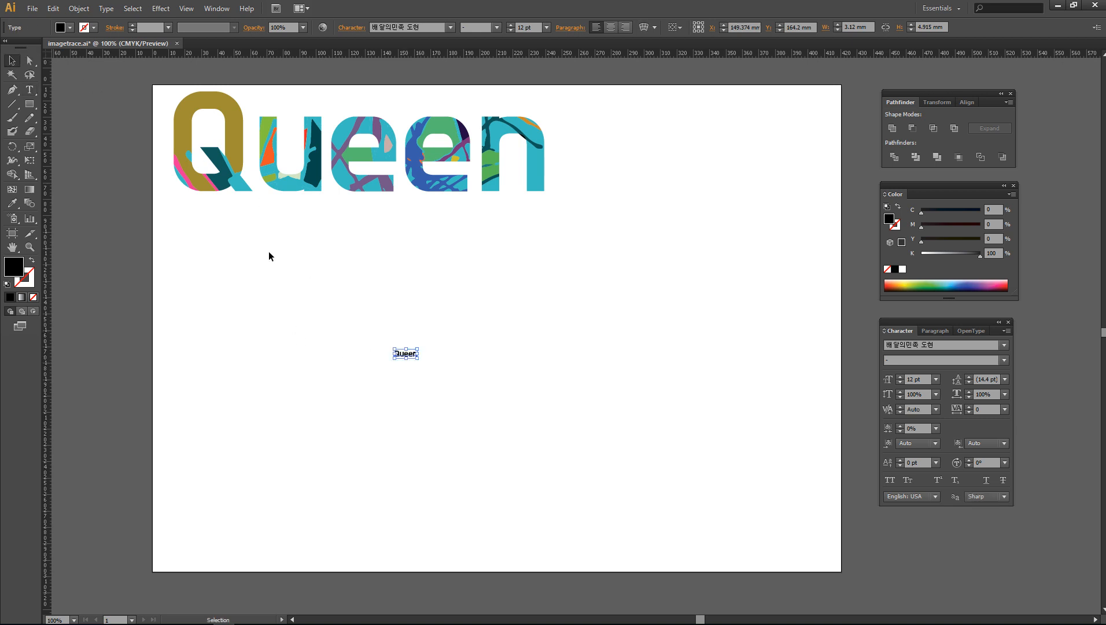
# Step: Enlarge the new Queen text to about 202 pt and place it in the middle of the artboard's lower half
pyautogui.moveTo(416, 358); pyautogui.dragTo(706, 484)
pyautogui.moveTo(665, 443); pyautogui.dragTo(603, 408)
pyautogui.moveTo(643, 448); pyautogui.dragTo(675, 458)
pyautogui.moveTo(581, 394); pyautogui.dragTo(576, 375)
pyautogui.click(714, 337)
pyautogui.click(623, 345)
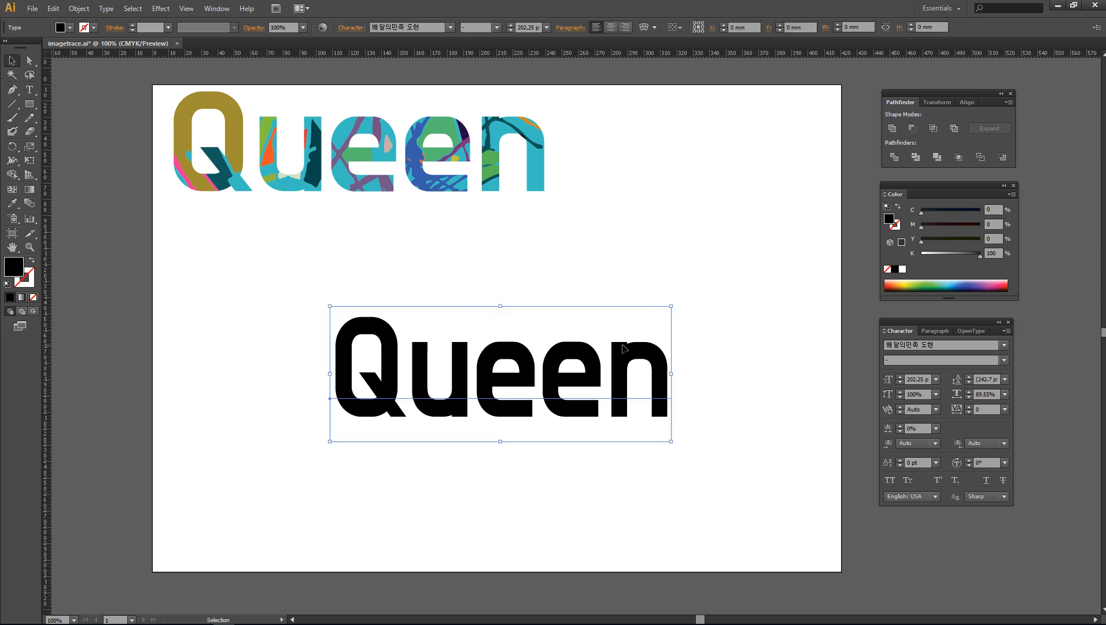
# Step: Fill the Queen text with an olive-gold colour picked from the spectrum (C 38.43, M 33.33, Y 100, K 6.27)
pyautogui.click(909, 286)
pyautogui.click(900, 284)
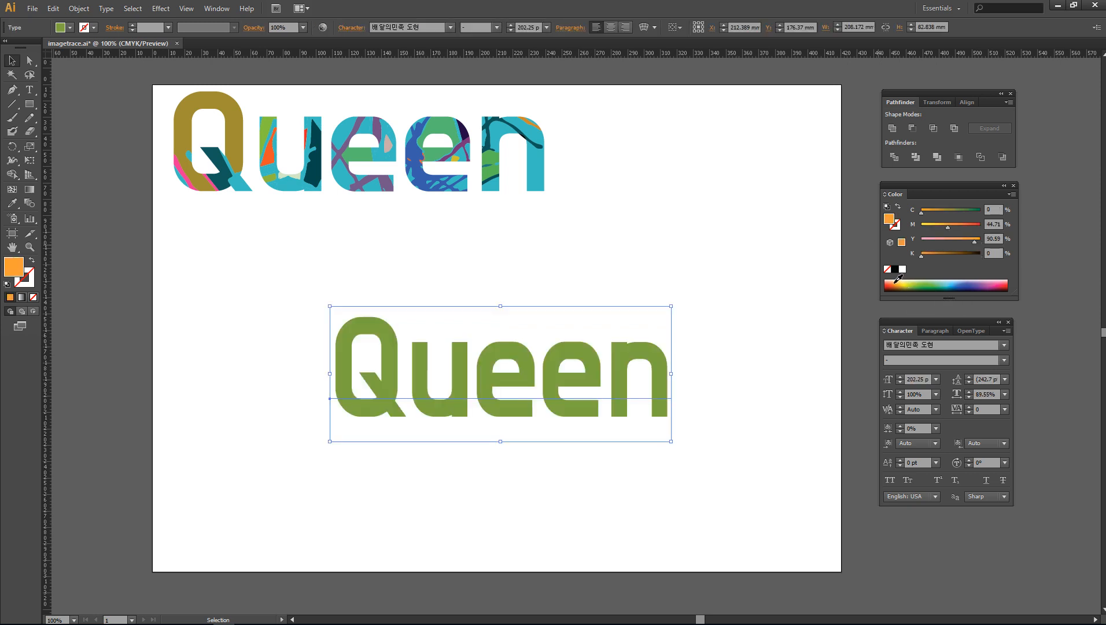
pyautogui.click(901, 284)
pyautogui.click(903, 283)
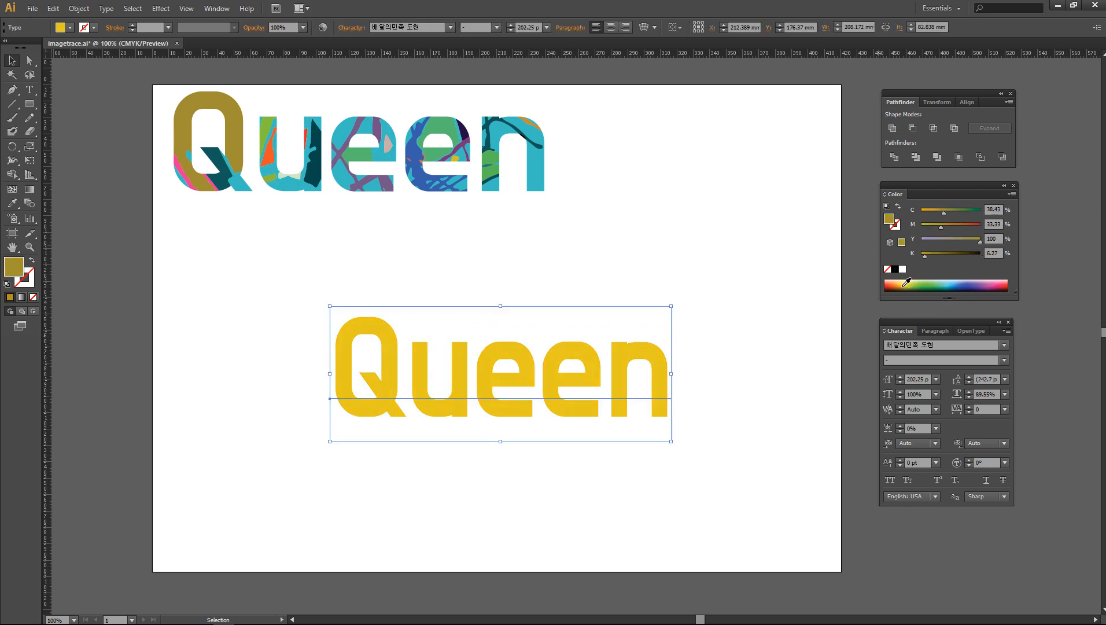
# Step: Nudge the olive-gold text slightly upward and shift the multicoloured Queen artwork tight into the artboard's upper-left corner
pyautogui.moveTo(617, 354); pyautogui.dragTo(623, 339)
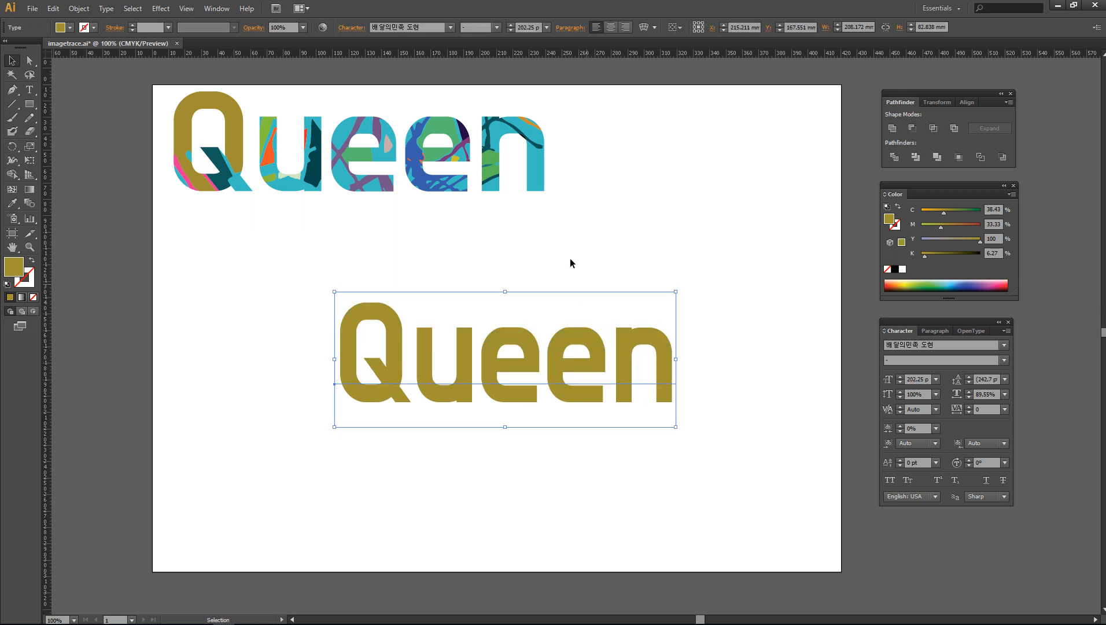
pyautogui.moveTo(578, 247); pyautogui.dragTo(165, 119)
pyautogui.moveTo(236, 147); pyautogui.dragTo(218, 139)
# Step: Shift the olive-gold Queen text slightly left and convert it to outlines
pyautogui.click(463, 352)
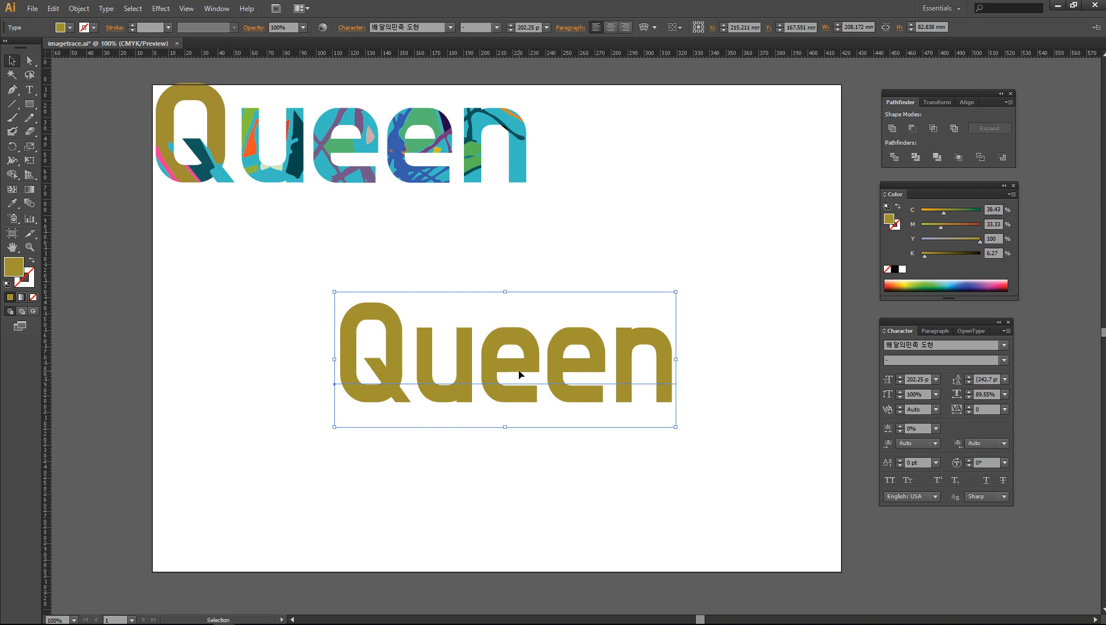
pyautogui.moveTo(523, 369); pyautogui.dragTo(509, 365)
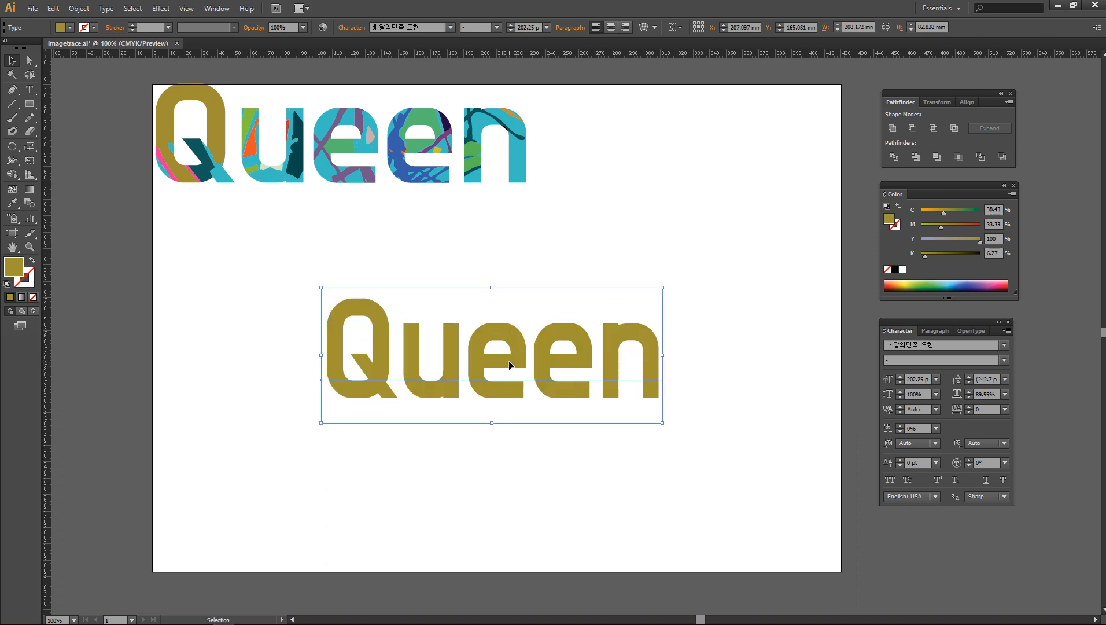
pyautogui.rightClick(510, 364)
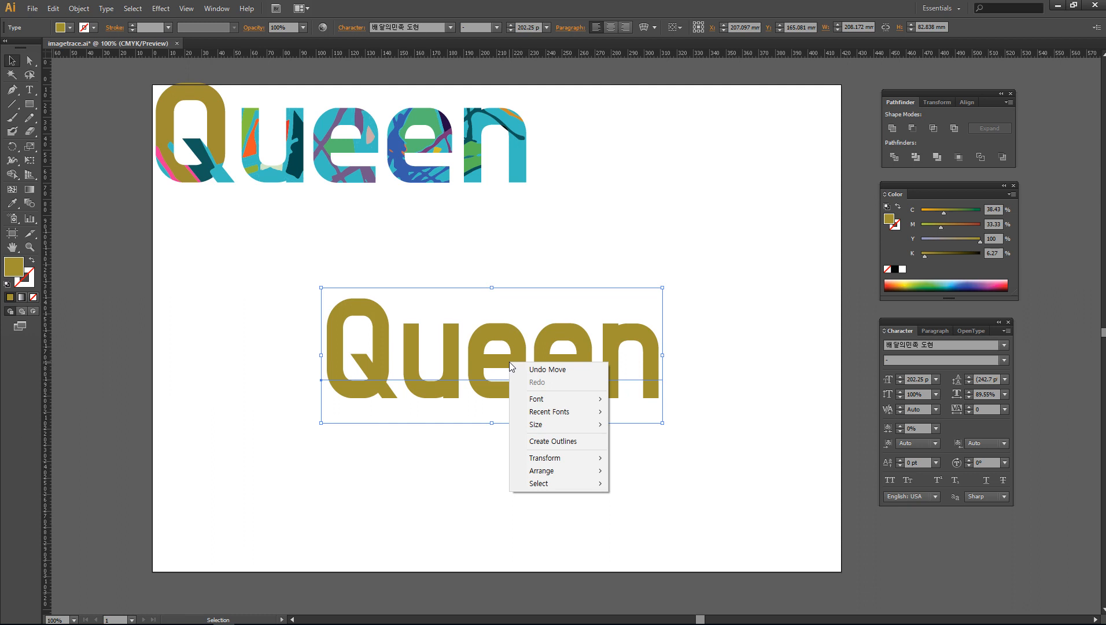
pyautogui.click(554, 443)
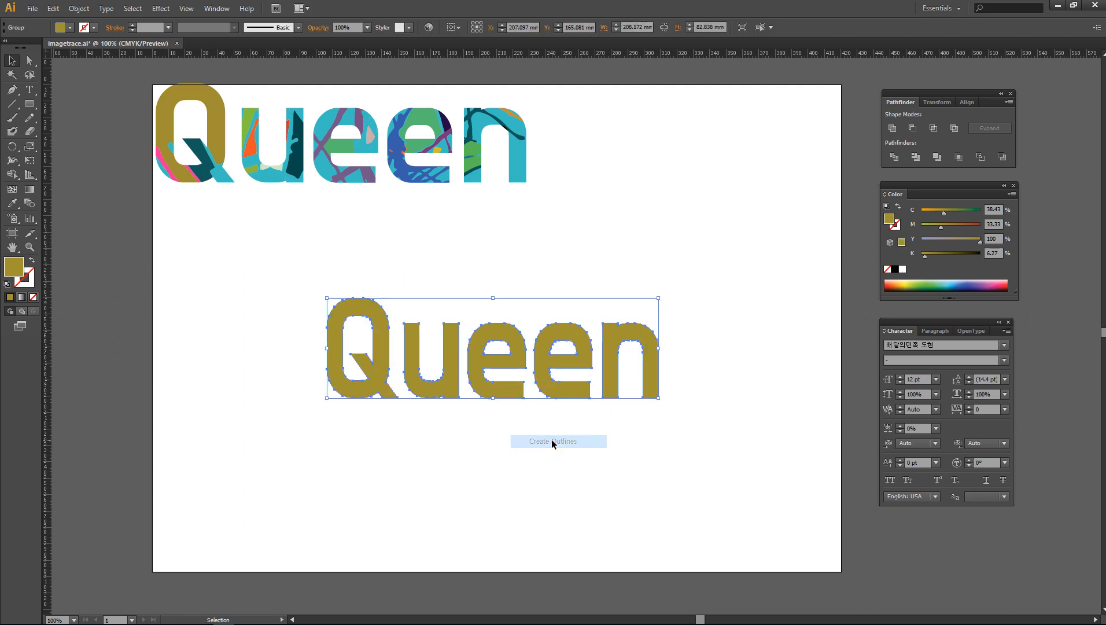
# Step: Try stretching the right leg of the outlined n downward by its bottom anchor points, and undo the stretch
pyautogui.press('a')
pyautogui.moveTo(687, 444); pyautogui.dragTo(650, 474)
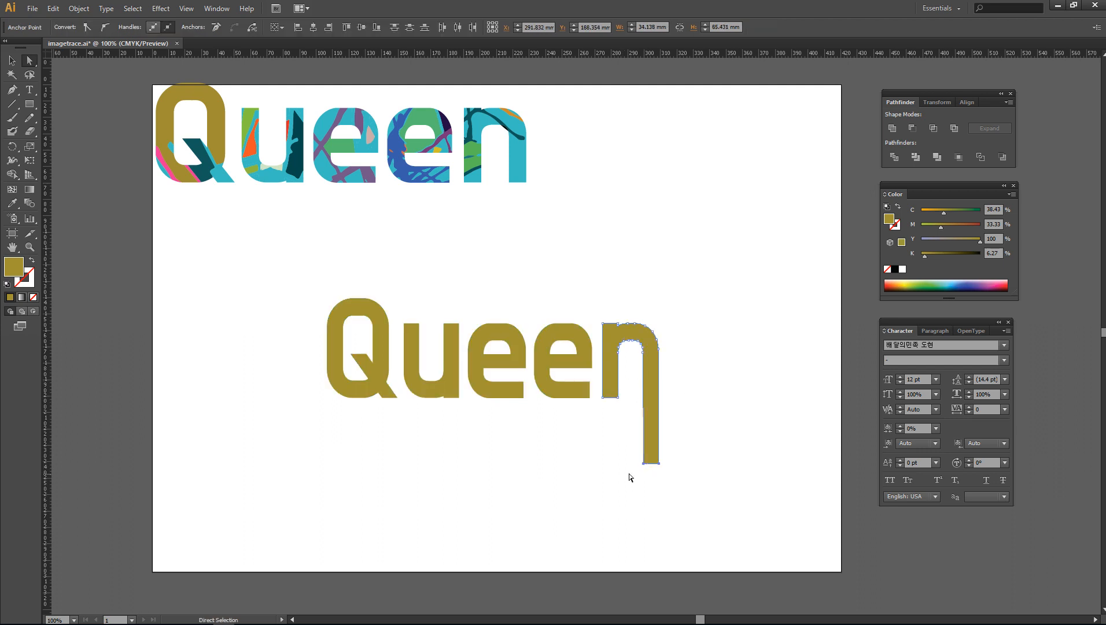
pyautogui.hotkey('ctrl', 'z')
# Step: Try to change the font of the outlined Queen lettering to 문체부 훈민정음체, and deselect it
pyautogui.press('v')
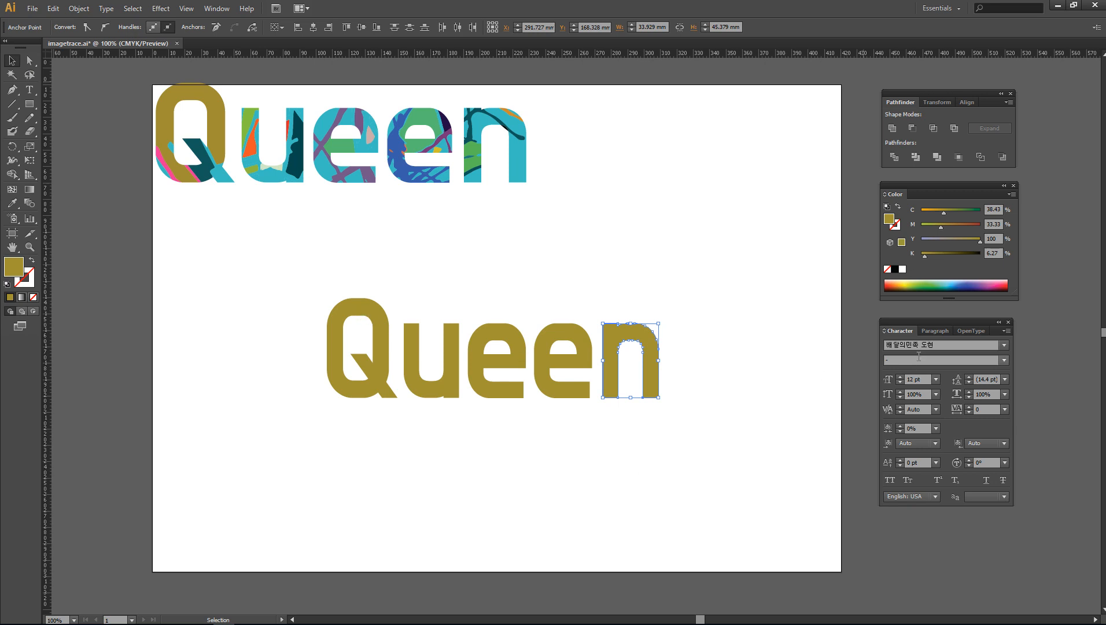
pyautogui.moveTo(317, 306); pyautogui.dragTo(382, 322)
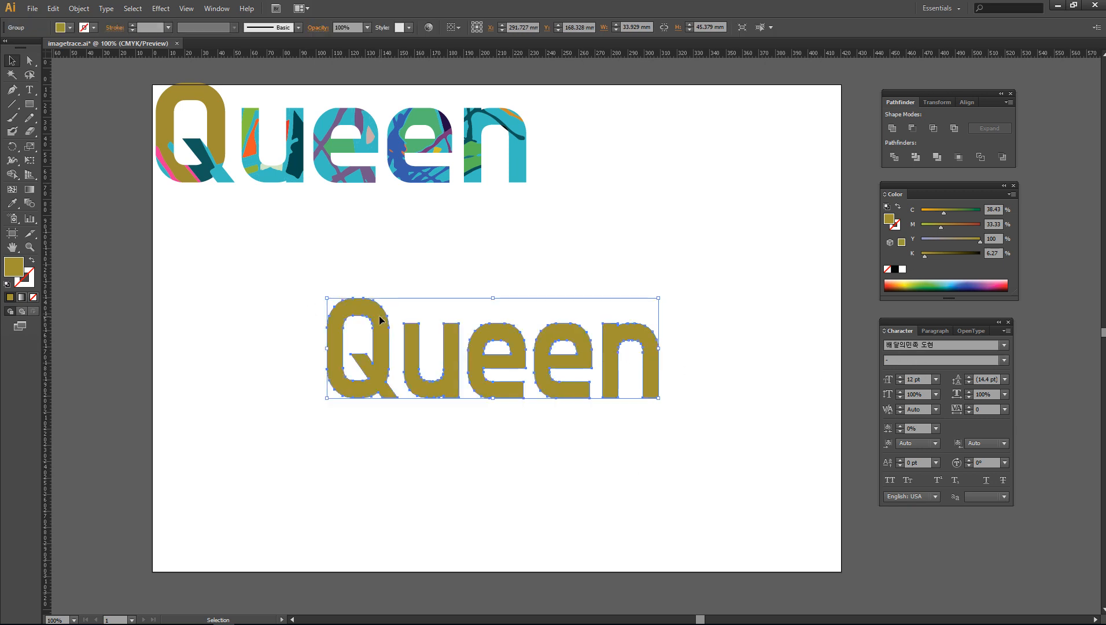
pyautogui.click(1005, 345)
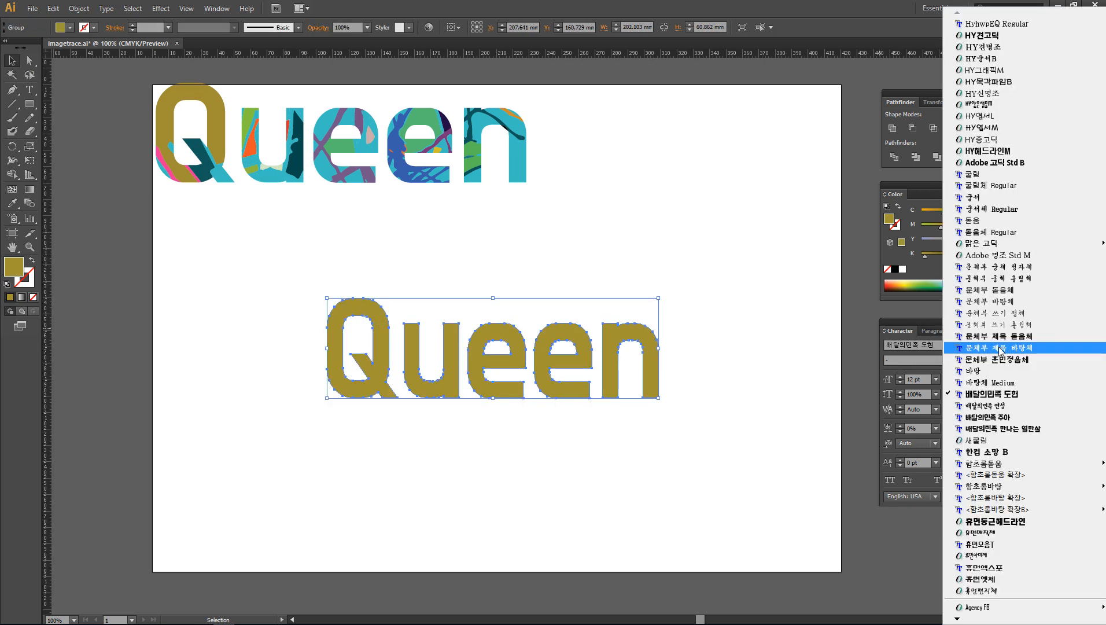
pyautogui.click(991, 362)
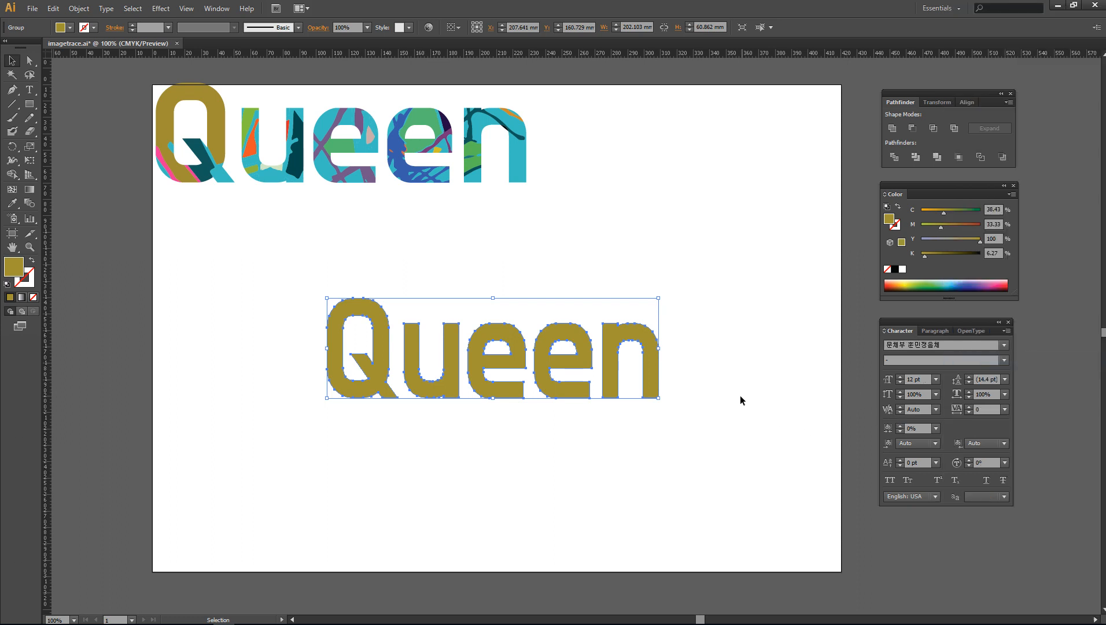
pyautogui.click(657, 415)
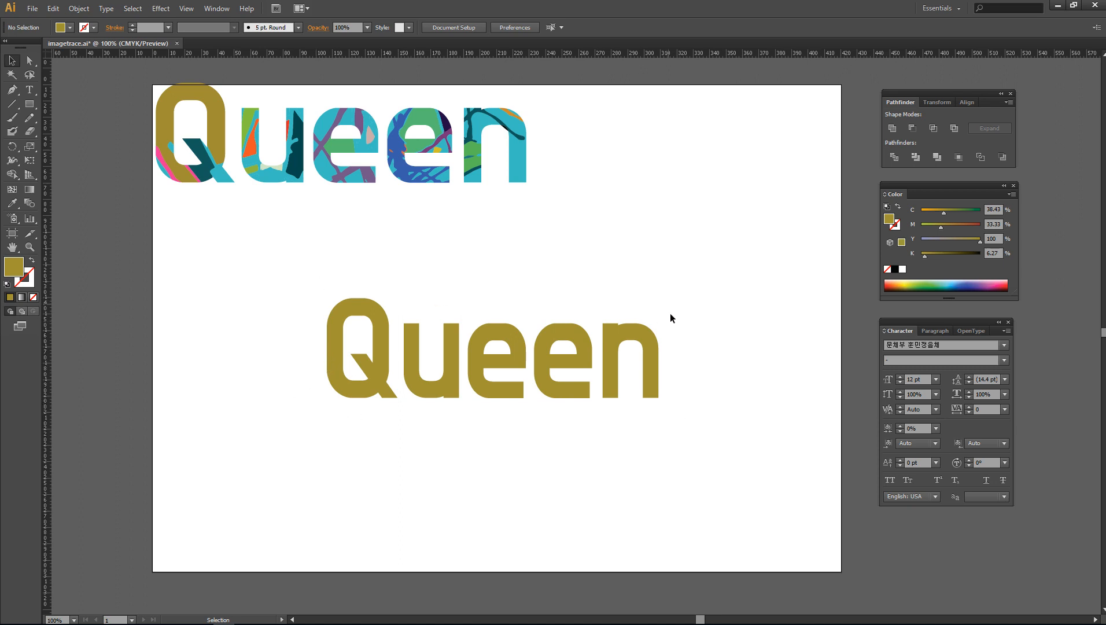
pyautogui.moveTo(293, 275); pyautogui.dragTo(671, 420)
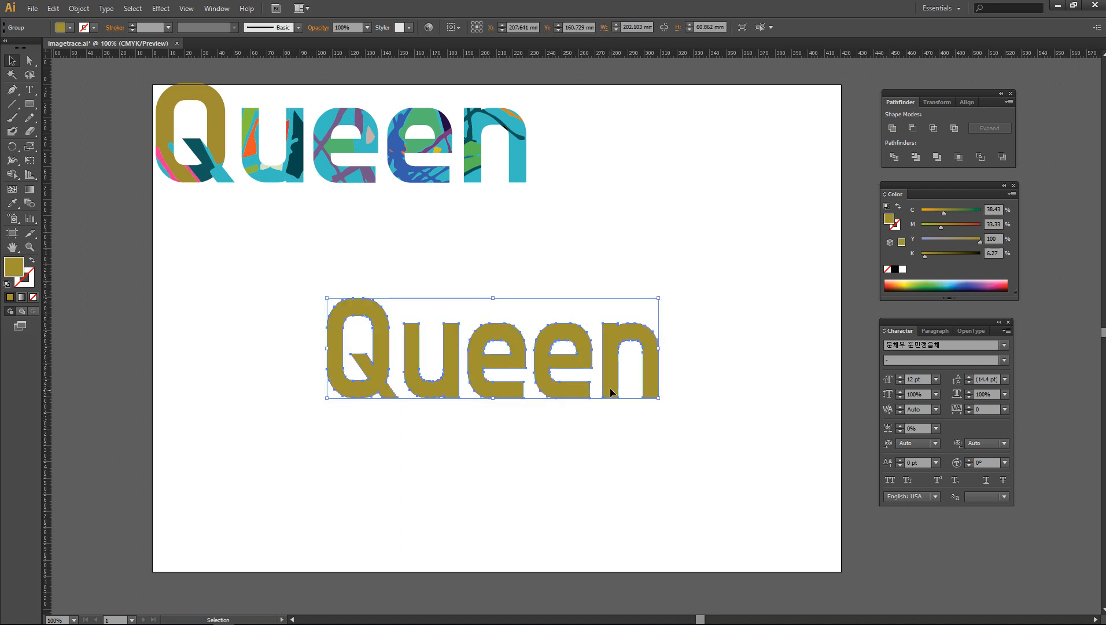
pyautogui.click(448, 228)
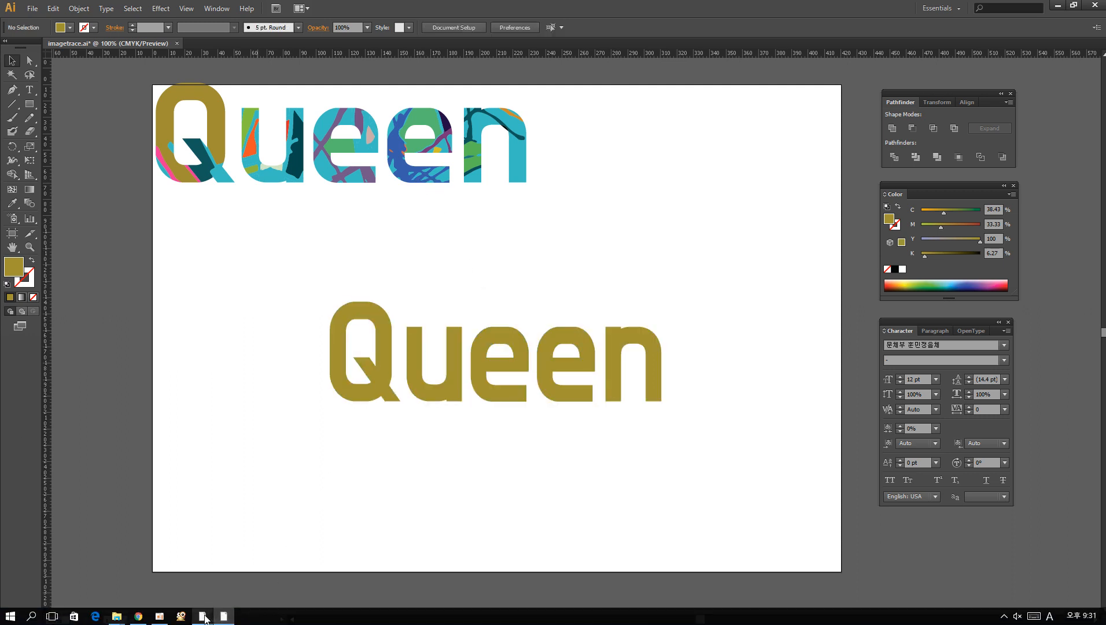
# Step: Switch to Photoshop, close the blank Untitled-1 document and reposition the Untitled-2 window
pyautogui.moveTo(228, 612)
pyautogui.click(231, 588)
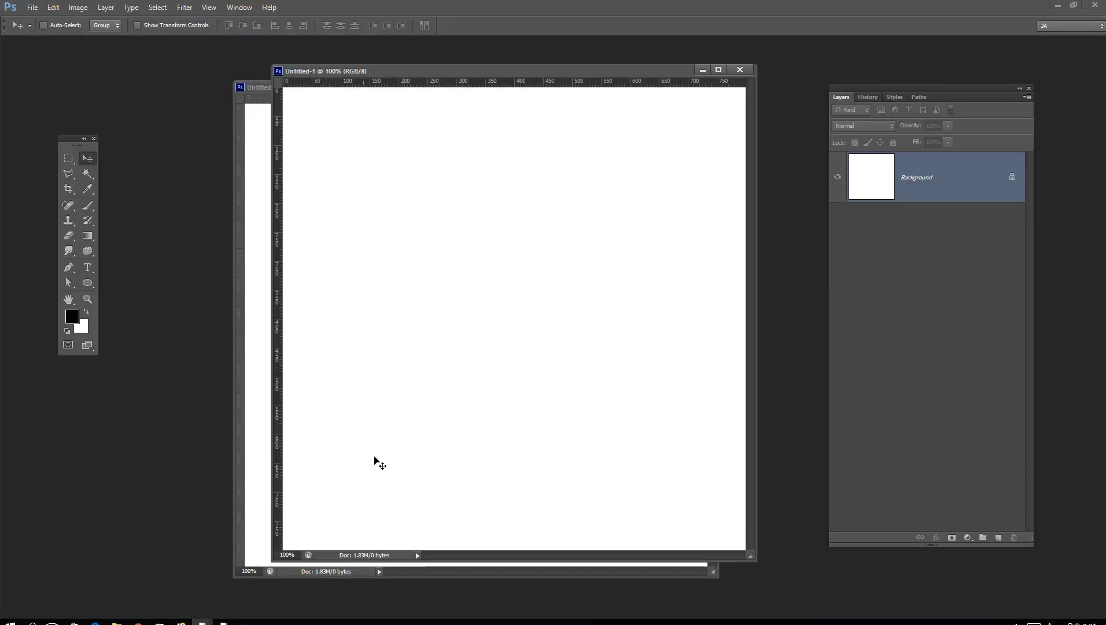
pyautogui.click(739, 70)
pyautogui.moveTo(526, 87); pyautogui.dragTo(523, 74)
# Step: Add a new empty layer above the Background and move the Layers panel closer to the canvas
pyautogui.moveTo(889, 90); pyautogui.dragTo(860, 88)
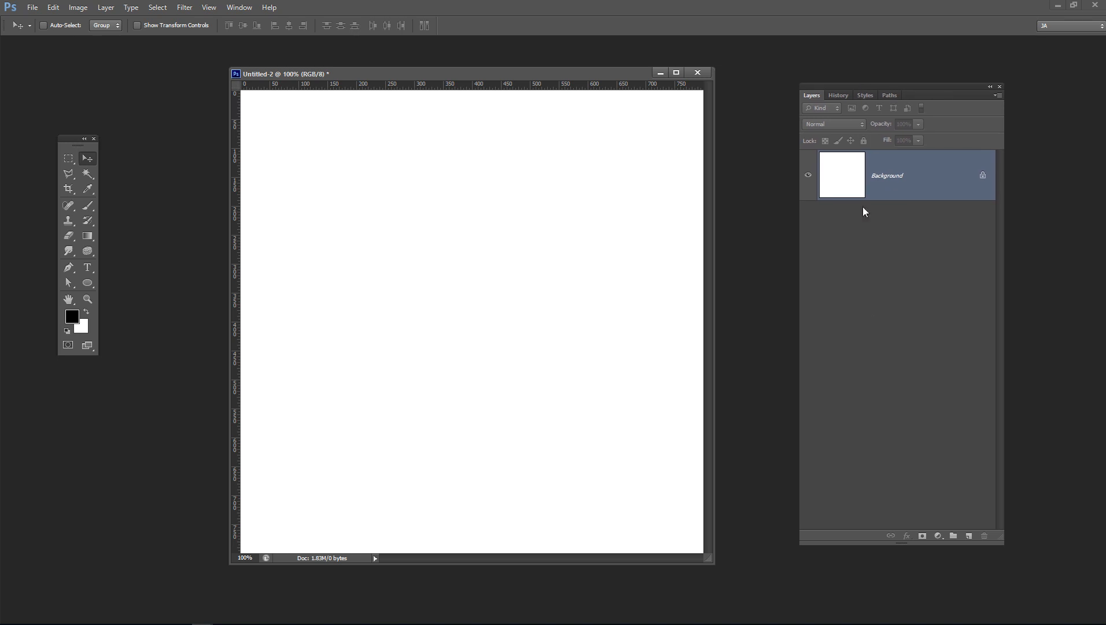
pyautogui.click(968, 536)
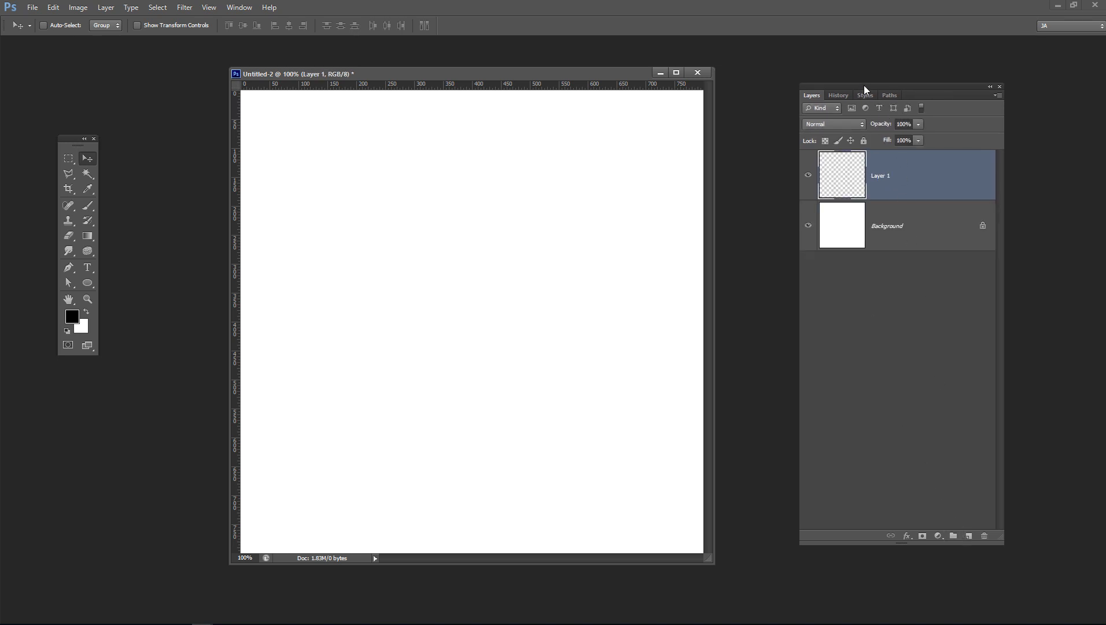
pyautogui.moveTo(866, 90); pyautogui.dragTo(858, 89)
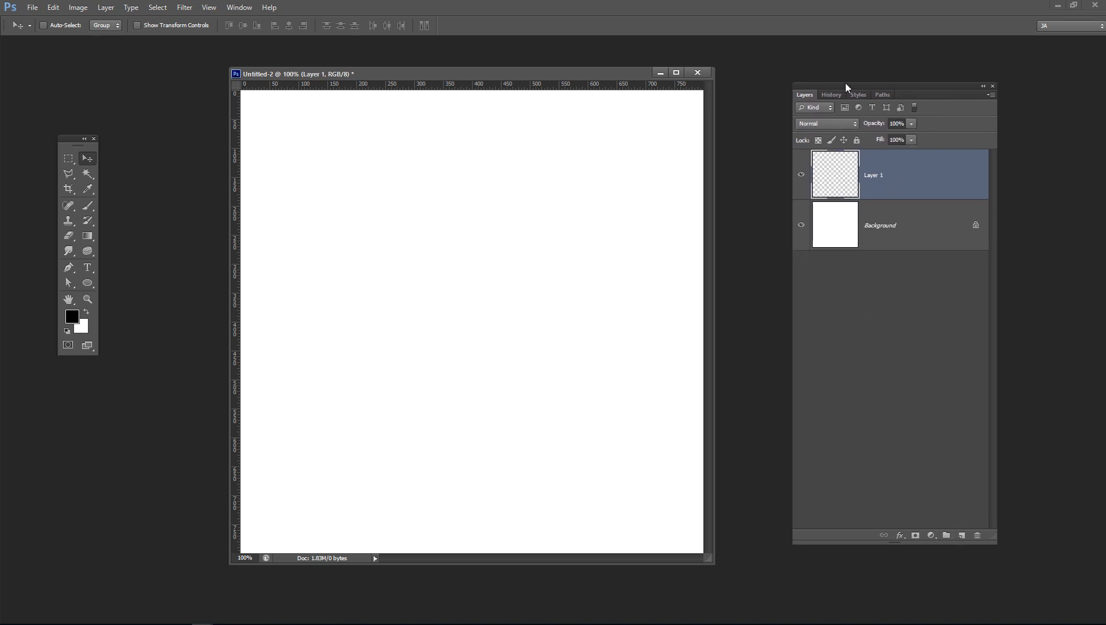
# Step: Stamp a black splatter in the middle of the canvas with the 575 px splatter brush enlarged to 700 px
pyautogui.click(88, 204)
pyautogui.click(127, 206)
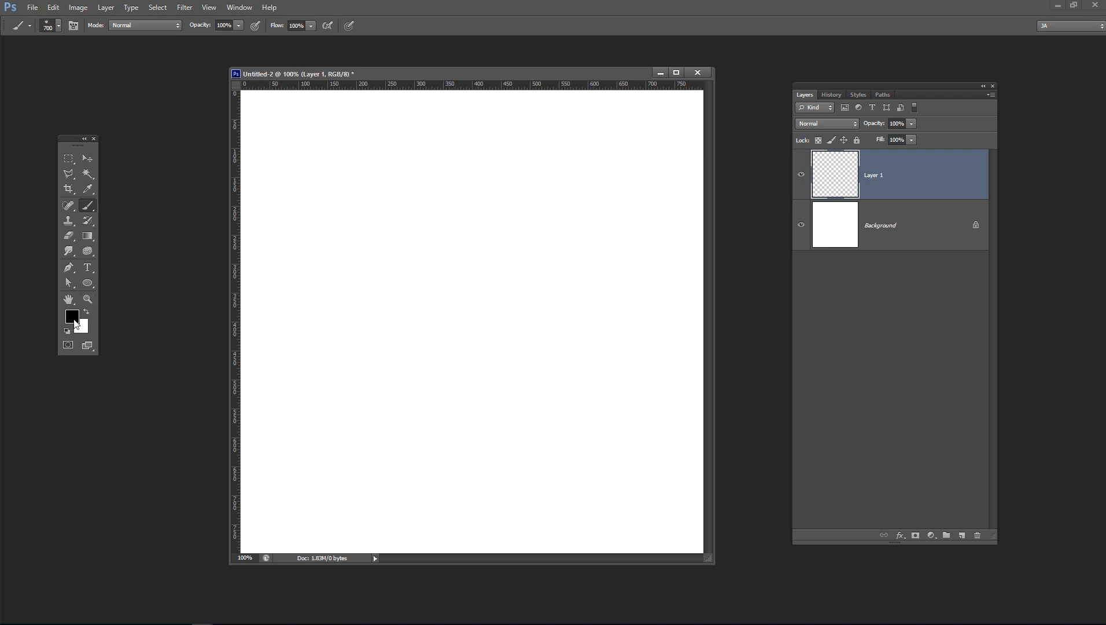
pyautogui.rightClick(468, 305)
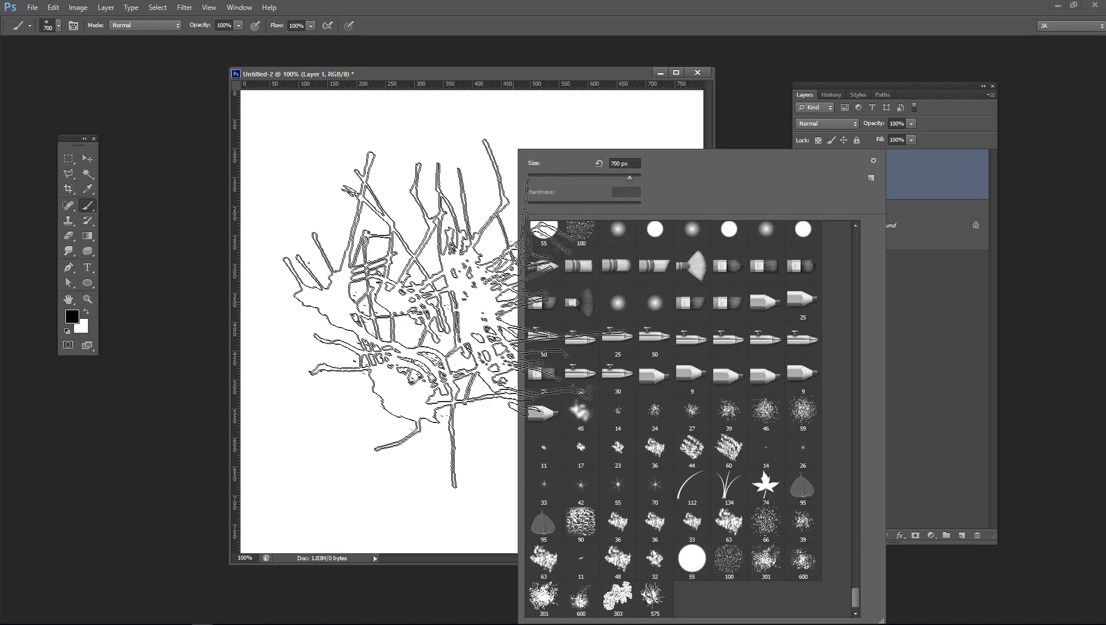
pyautogui.doubleClick(655, 601)
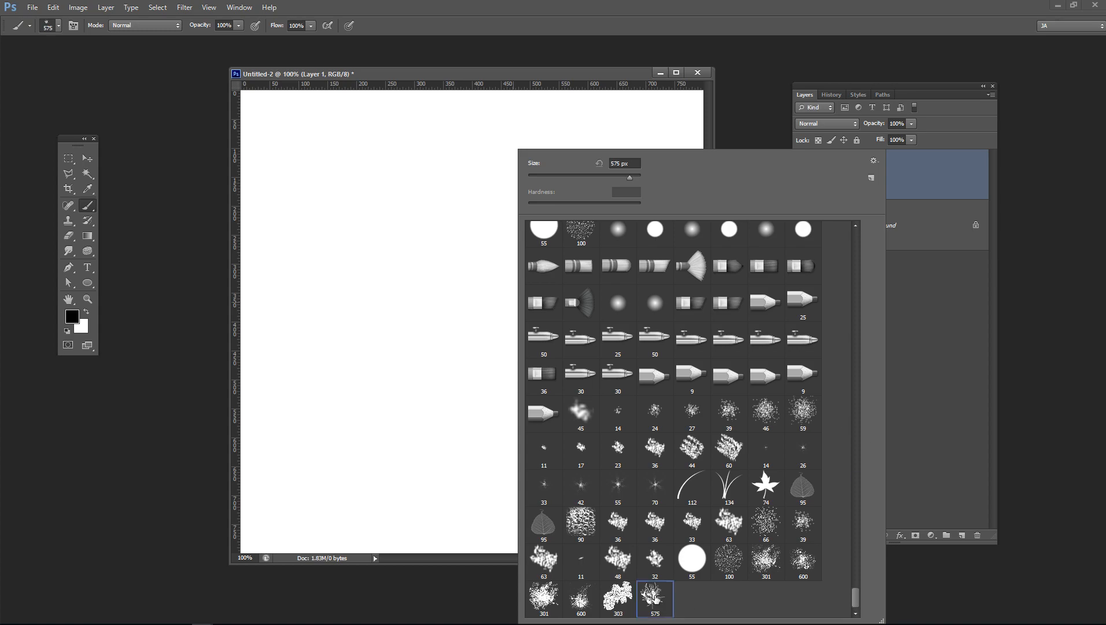
pyautogui.press(']')
pyautogui.press(']')
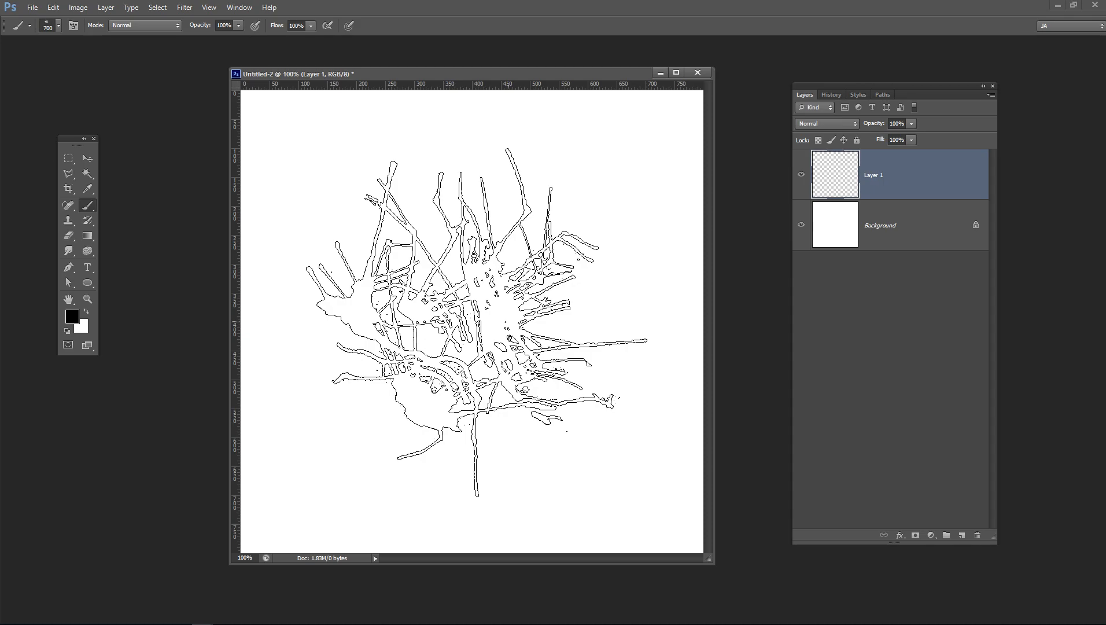
pyautogui.click(483, 318)
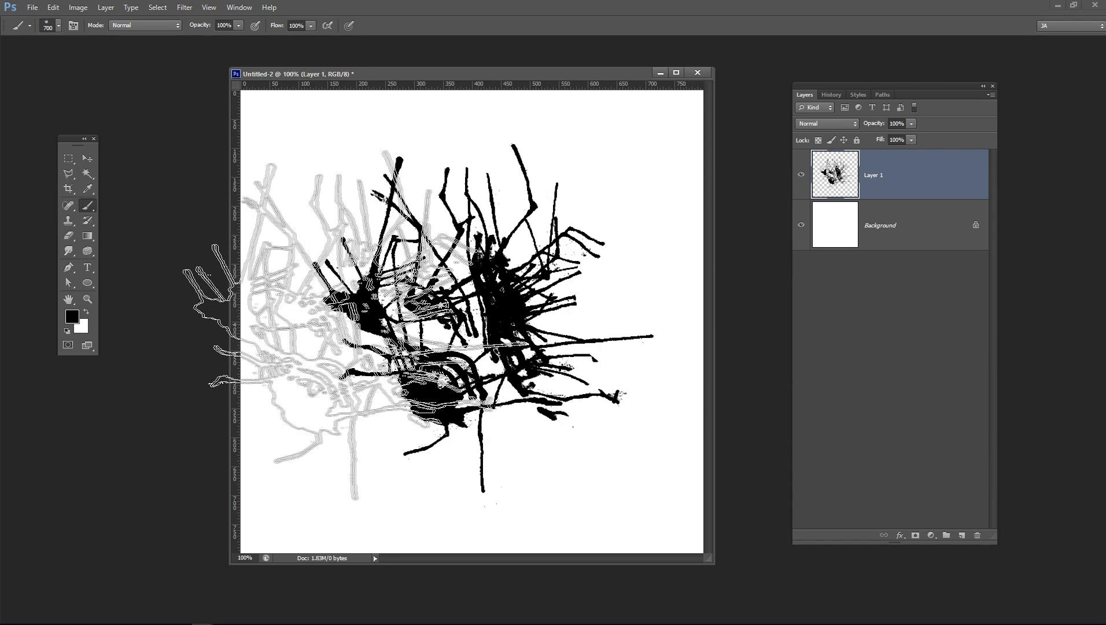
# Step: Shrink the Photoshop window to reveal Illustrator and transfer the black splatter into the Illustrator document with the Move tool
pyautogui.click(87, 159)
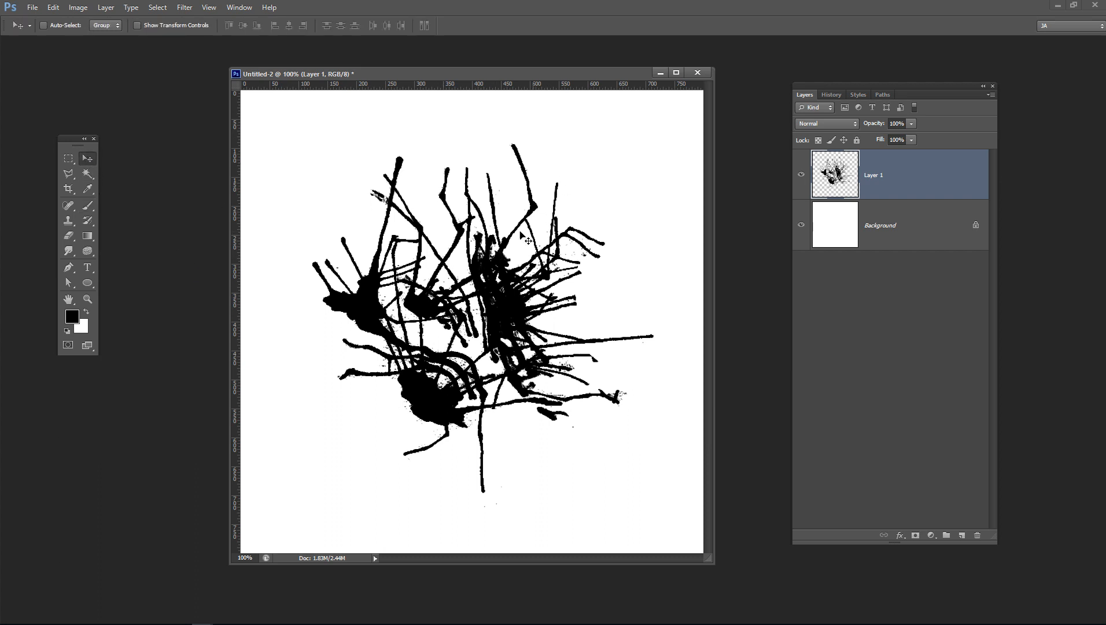
pyautogui.click(1074, 5)
pyautogui.moveTo(541, 74); pyautogui.dragTo(721, 74)
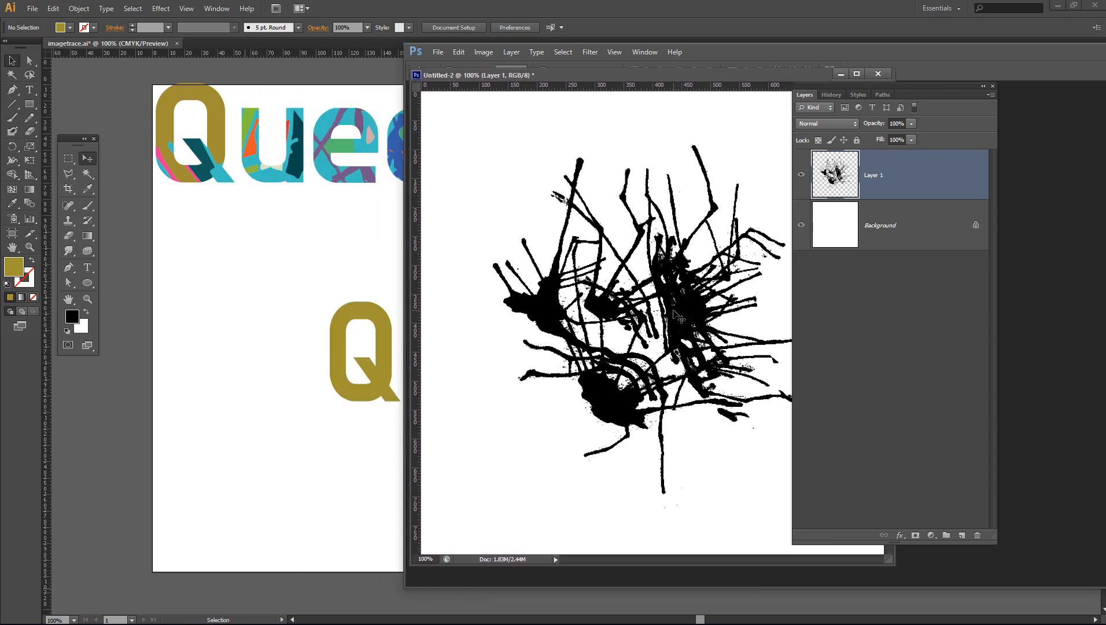
pyautogui.moveTo(648, 319); pyautogui.dragTo(292, 351)
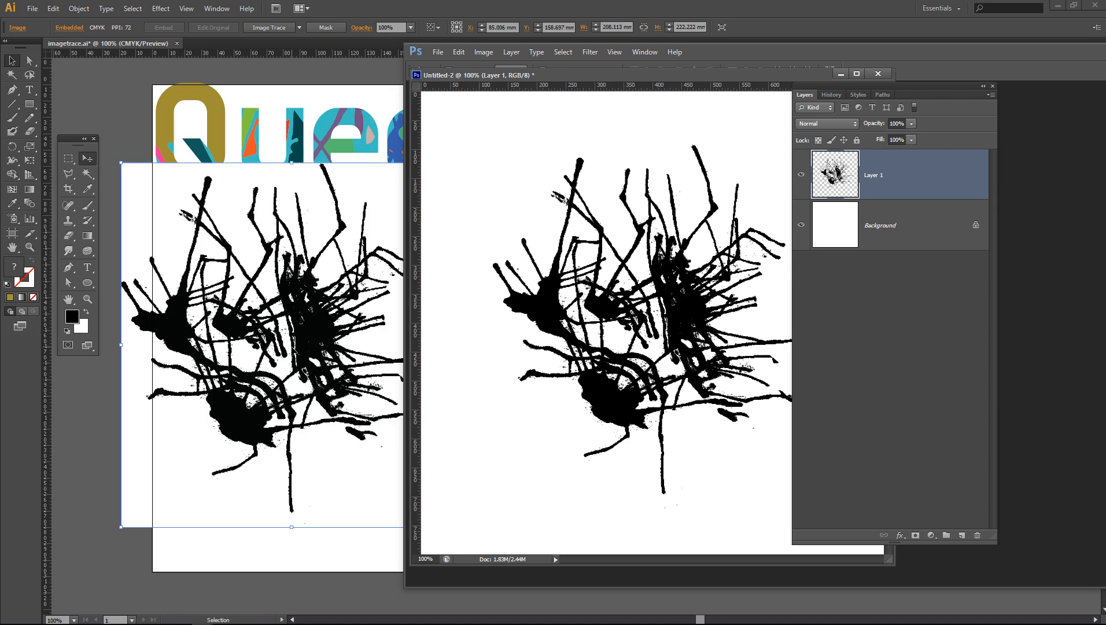
# Step: Switch to Illustrator, enlarge the splatter image to about 249 × 235 mm and place it just right of the artboard
pyautogui.click(313, 548)
pyautogui.moveTo(370, 349); pyautogui.dragTo(603, 372)
pyautogui.moveTo(696, 187); pyautogui.dragTo(763, 167)
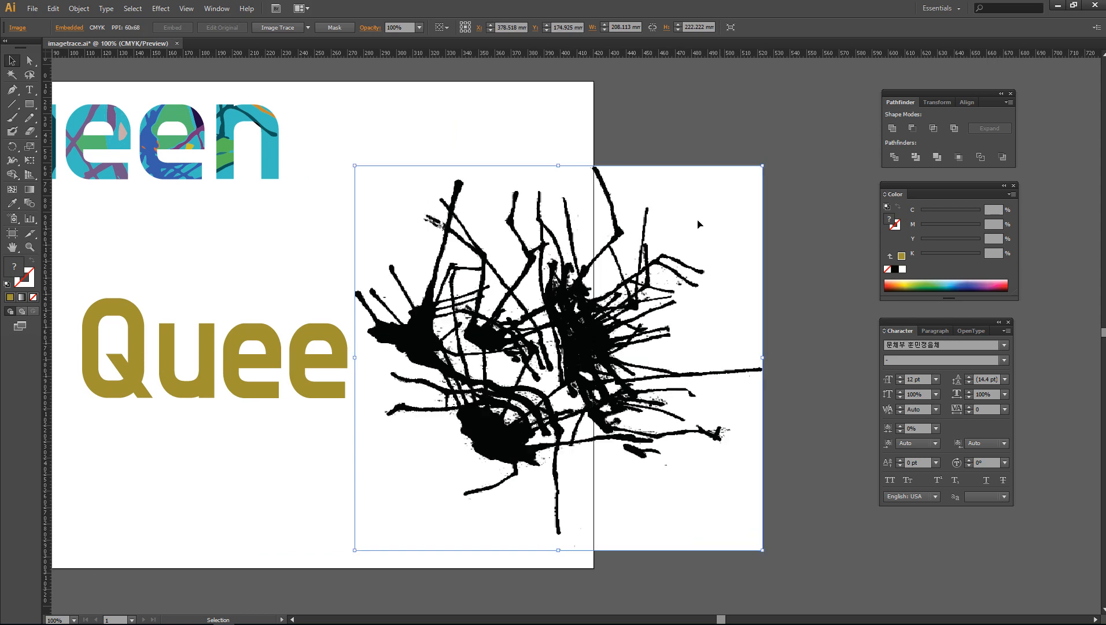
pyautogui.moveTo(617, 351); pyautogui.dragTo(568, 349)
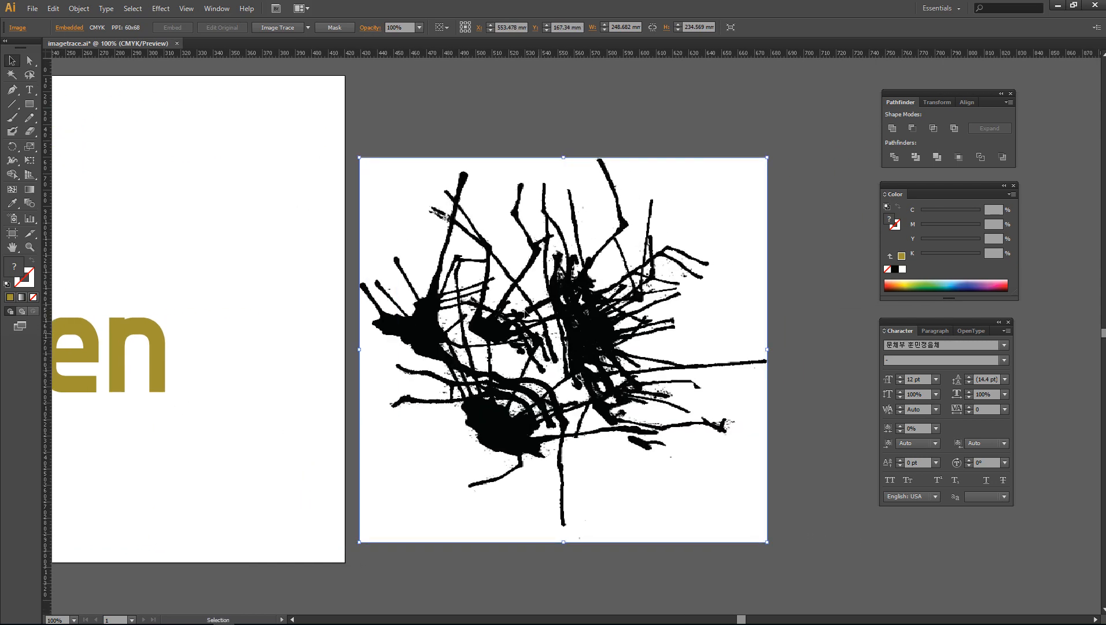
pyautogui.click(521, 137)
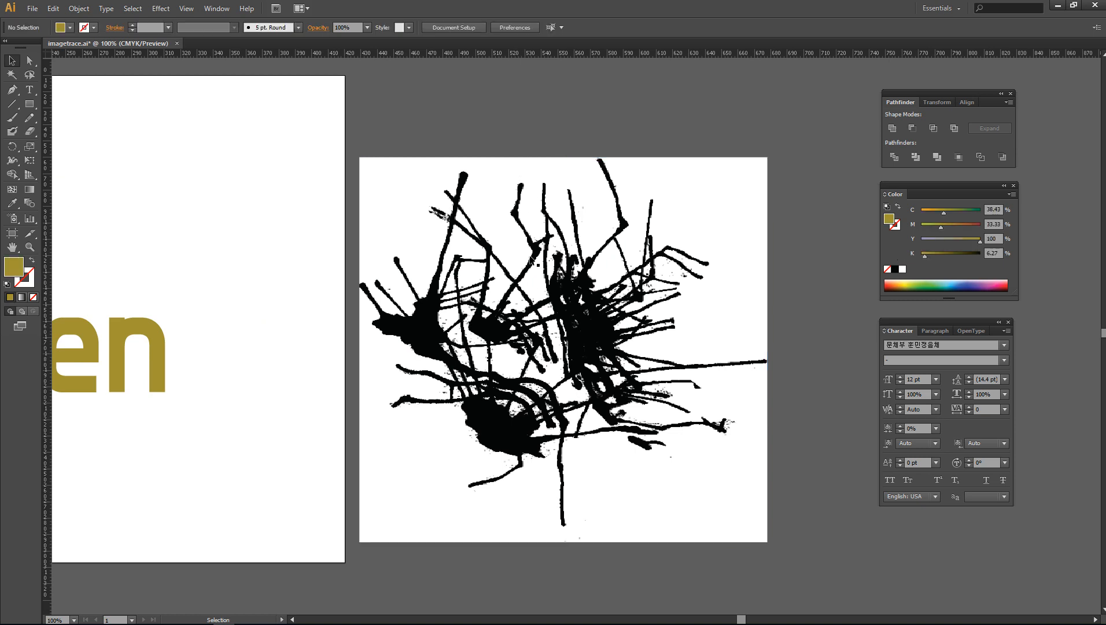
# Step: Trace the splatter image with the High Fidelity Photo preset and expand the tracing into editable paths
pyautogui.click(554, 285)
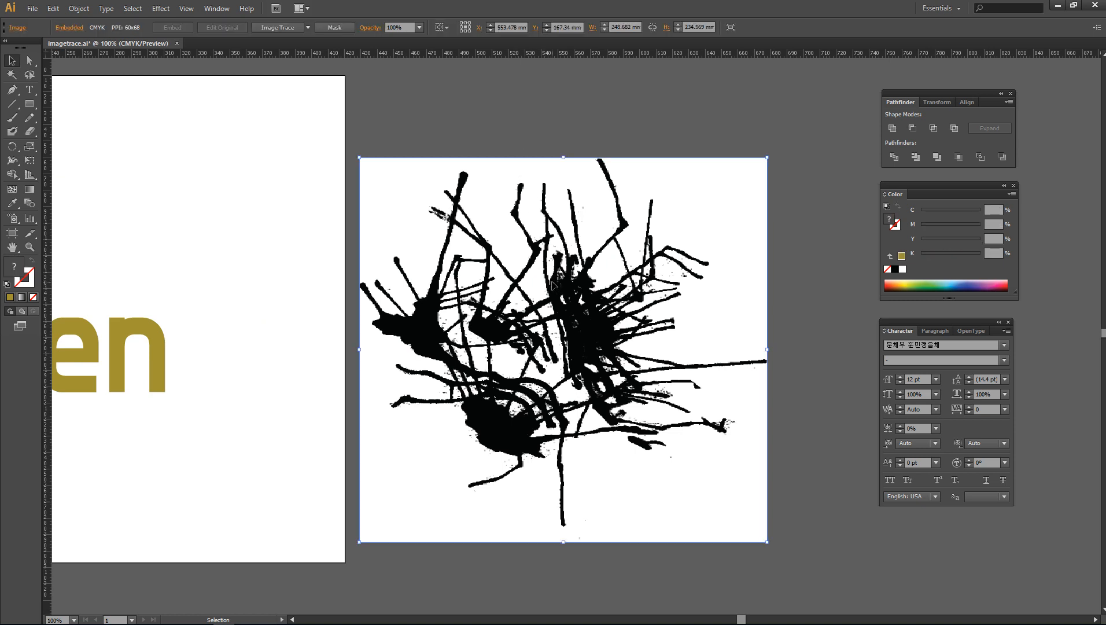
pyautogui.click(308, 27)
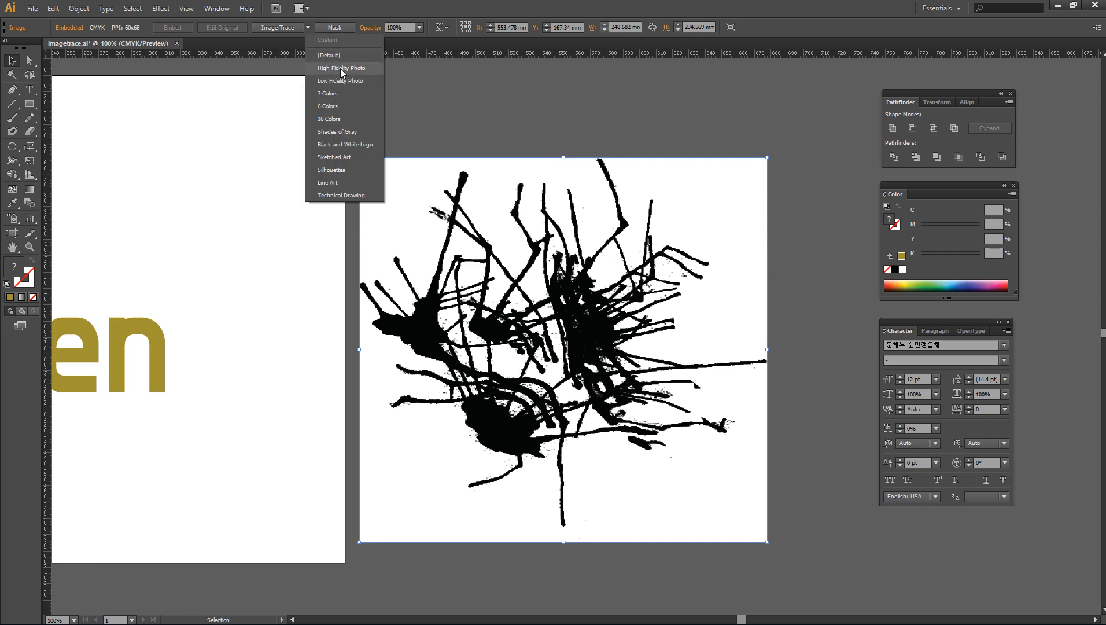
pyautogui.click(357, 70)
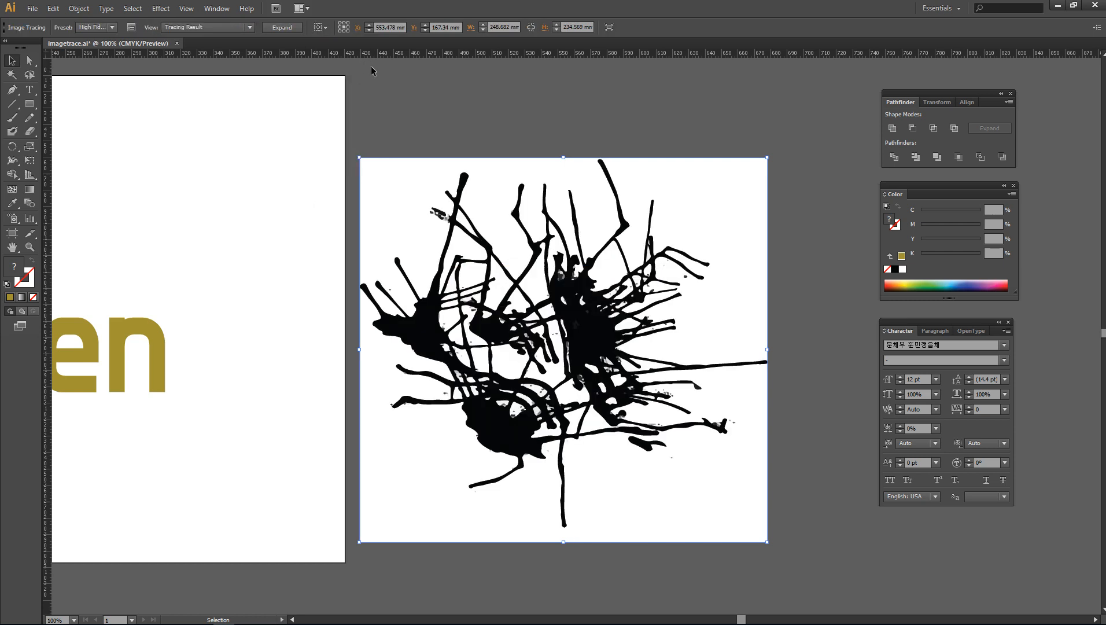
pyautogui.moveTo(488, 268); pyautogui.dragTo(504, 263)
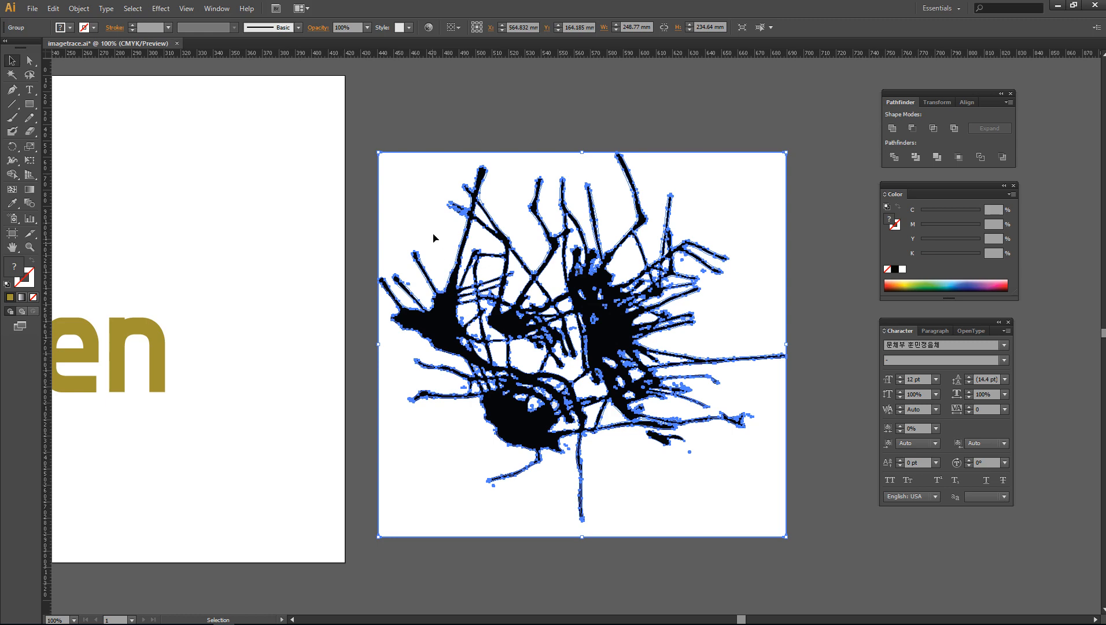
# Step: Ungroup the expanded splatter tracing into individual paths
pyautogui.click(469, 150)
pyautogui.click(452, 181)
pyautogui.rightClick(452, 181)
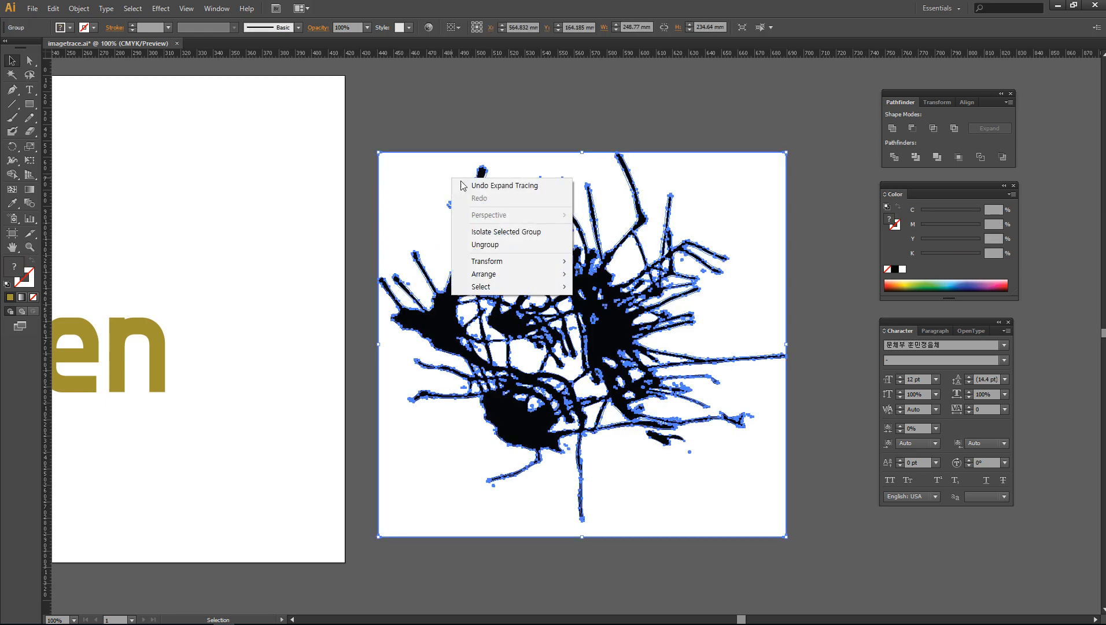
pyautogui.click(469, 245)
# Step: Delete the white background pieces surrounding the black splatter
pyautogui.click(451, 148)
pyautogui.click(430, 187)
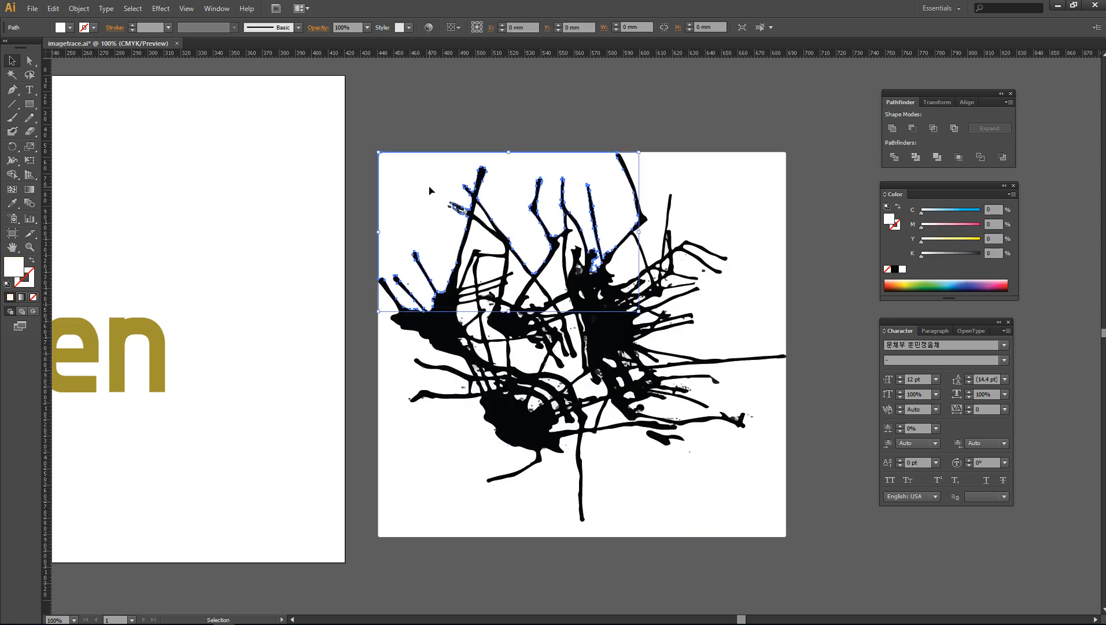
pyautogui.press('Delete')
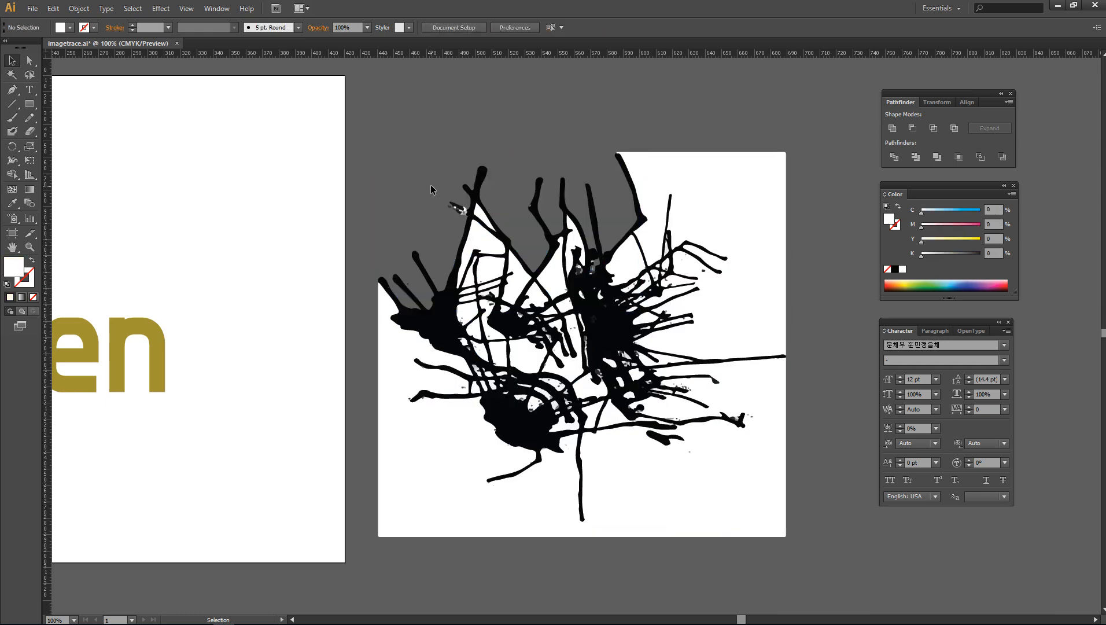
pyautogui.click(688, 207)
pyautogui.press('Delete')
pyautogui.click(704, 472)
pyautogui.press('Delete')
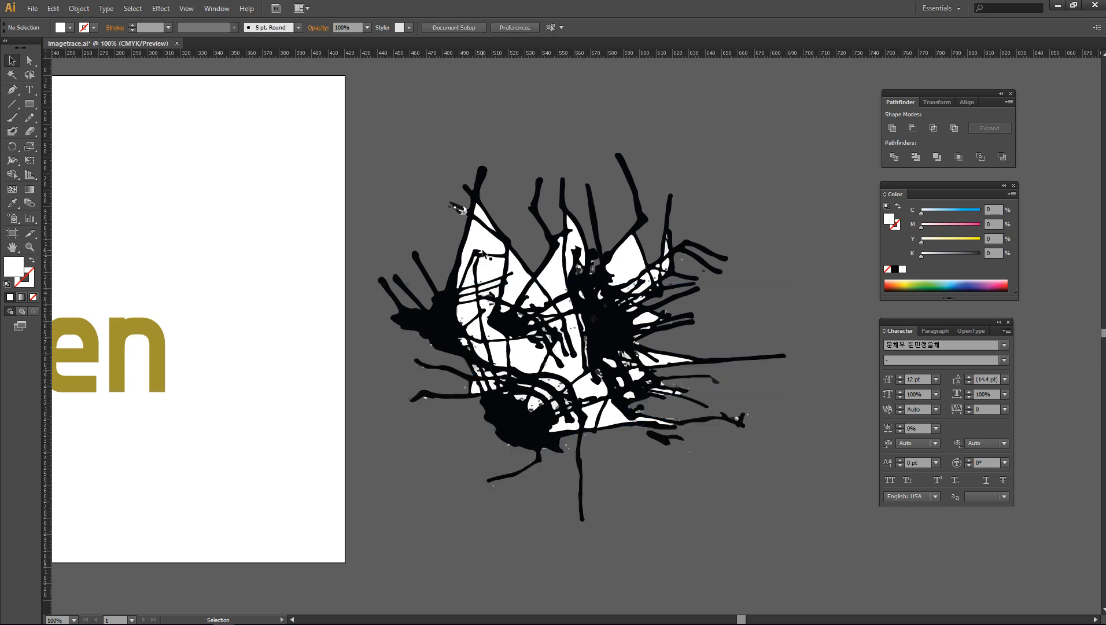
pyautogui.moveTo(761, 484); pyautogui.dragTo(805, 502)
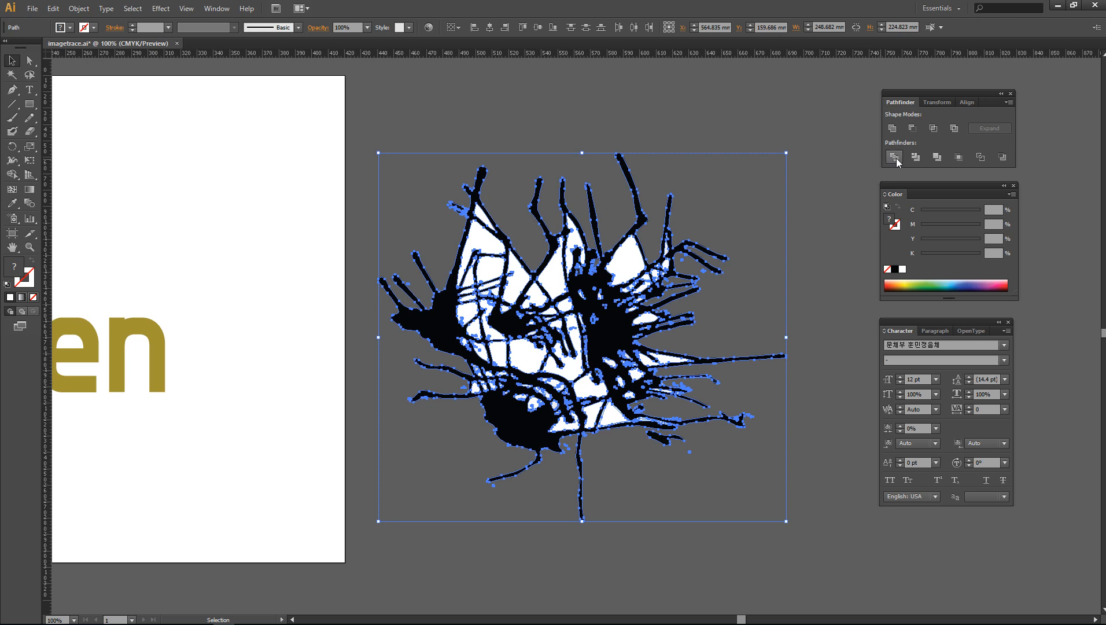
pyautogui.click(732, 168)
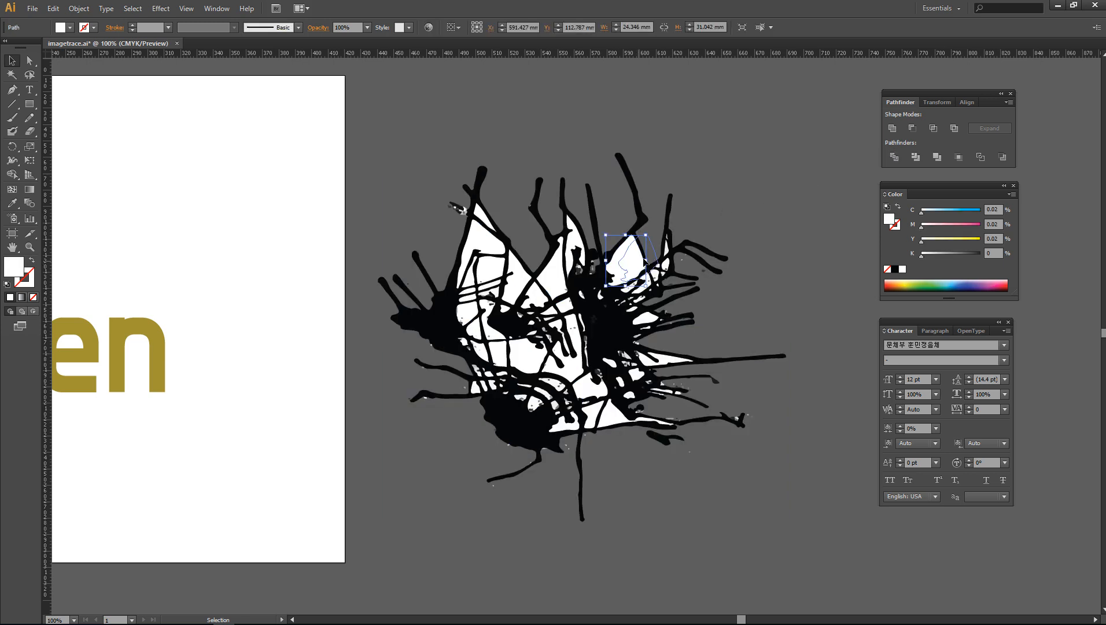
pyautogui.click(695, 249)
pyautogui.press('a')
pyautogui.hotkey('ctrl', 'z')
pyautogui.press('v')
# Step: Split all the splatter pieces with the Pathfinder Divide operation and ungroup the divided shapes
pyautogui.moveTo(369, 132); pyautogui.dragTo(763, 487)
pyautogui.moveTo(799, 521); pyautogui.dragTo(789, 530)
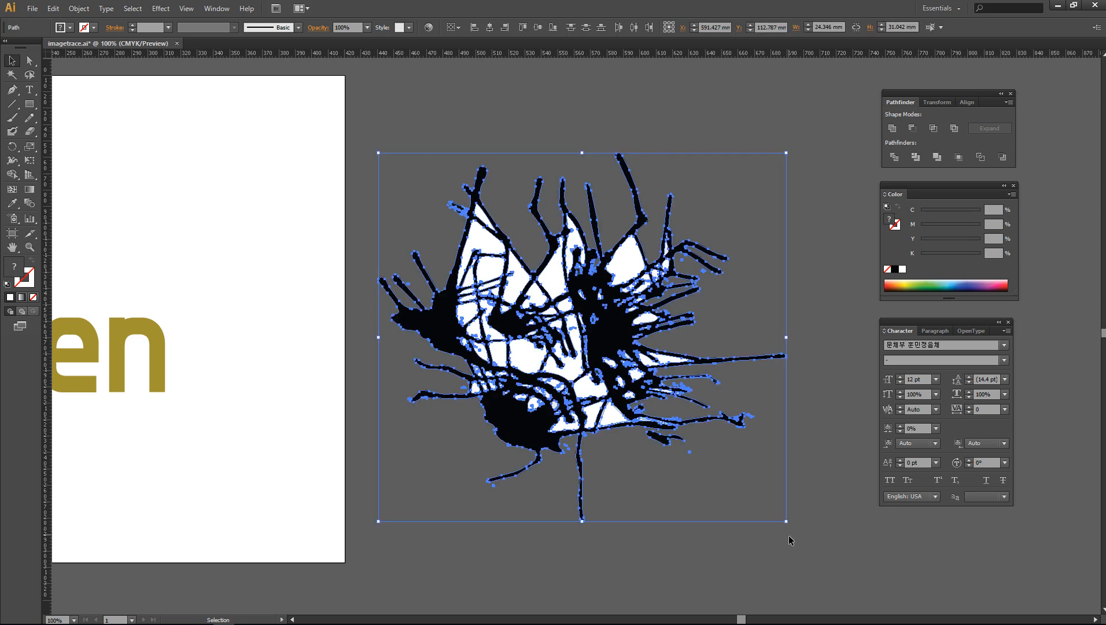
pyautogui.click(894, 160)
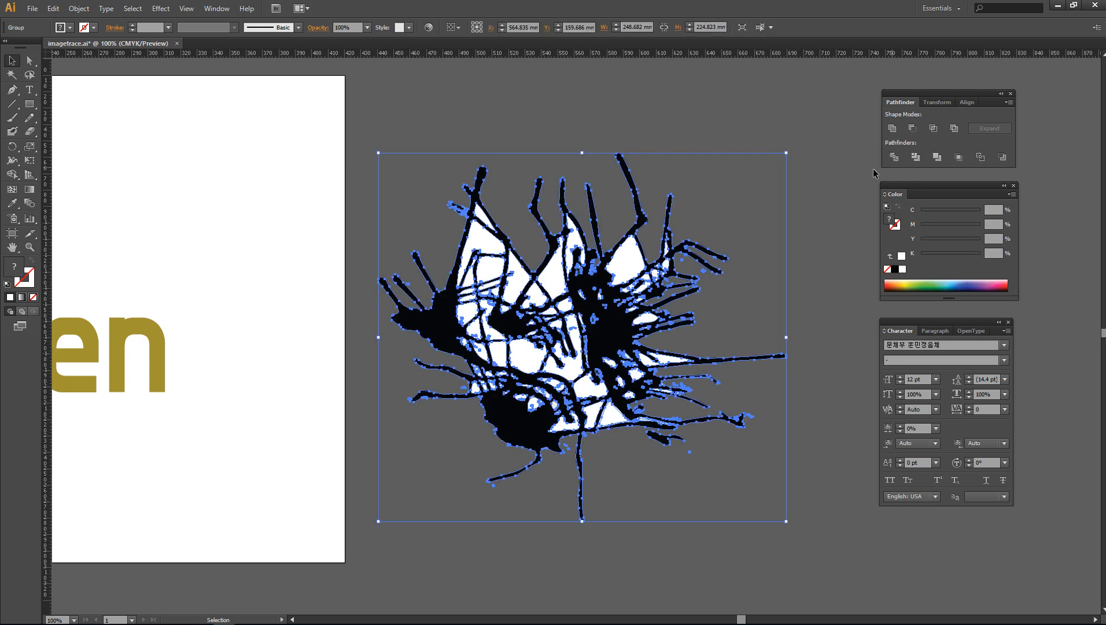
pyautogui.click(702, 205)
pyautogui.rightClick(629, 264)
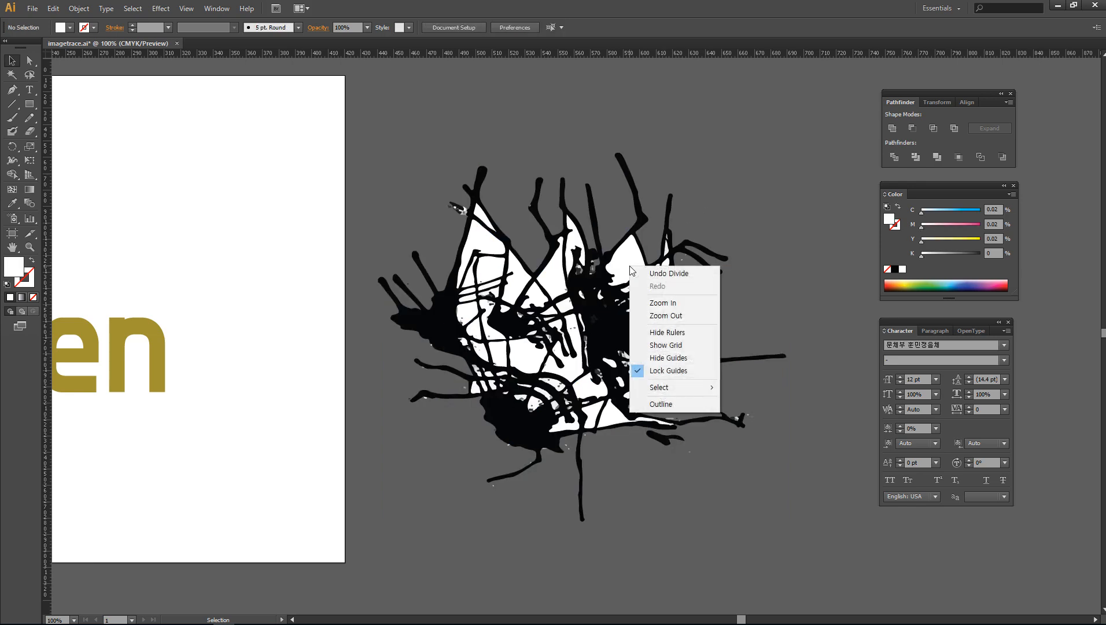
pyautogui.click(619, 261)
pyautogui.rightClick(615, 260)
pyautogui.click(655, 326)
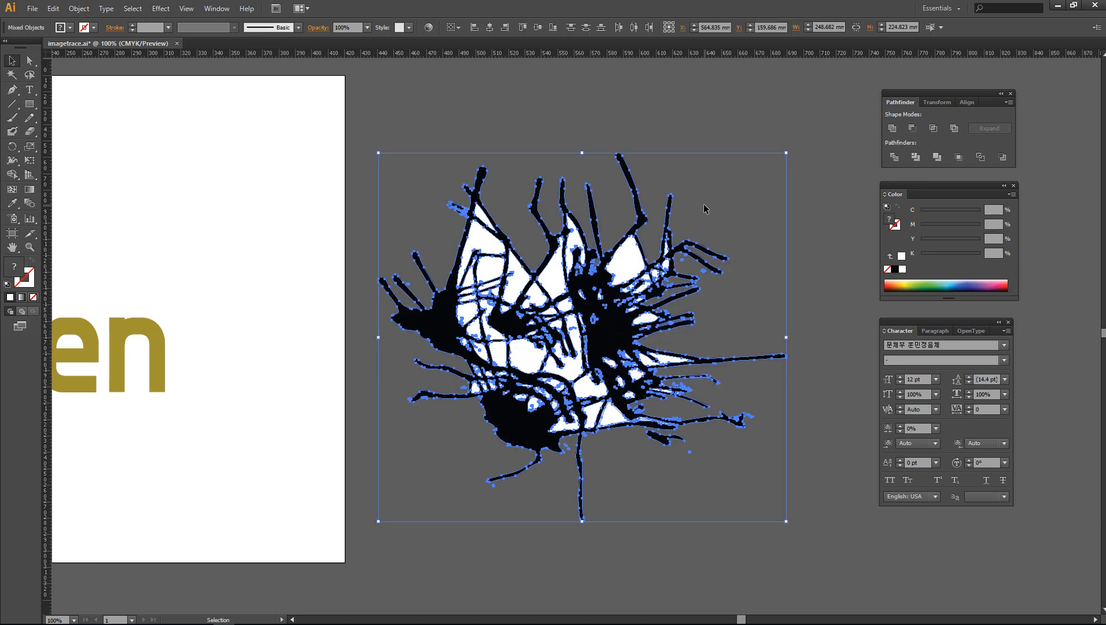
# Step: Delete the large white areas enclosed by the splatter's upper-right and upper-middle strands
pyautogui.click(704, 207)
pyautogui.click(627, 256)
pyautogui.press('Delete')
pyautogui.click(559, 267)
pyautogui.press('Delete')
pyautogui.click(570, 246)
pyautogui.press('Delete')
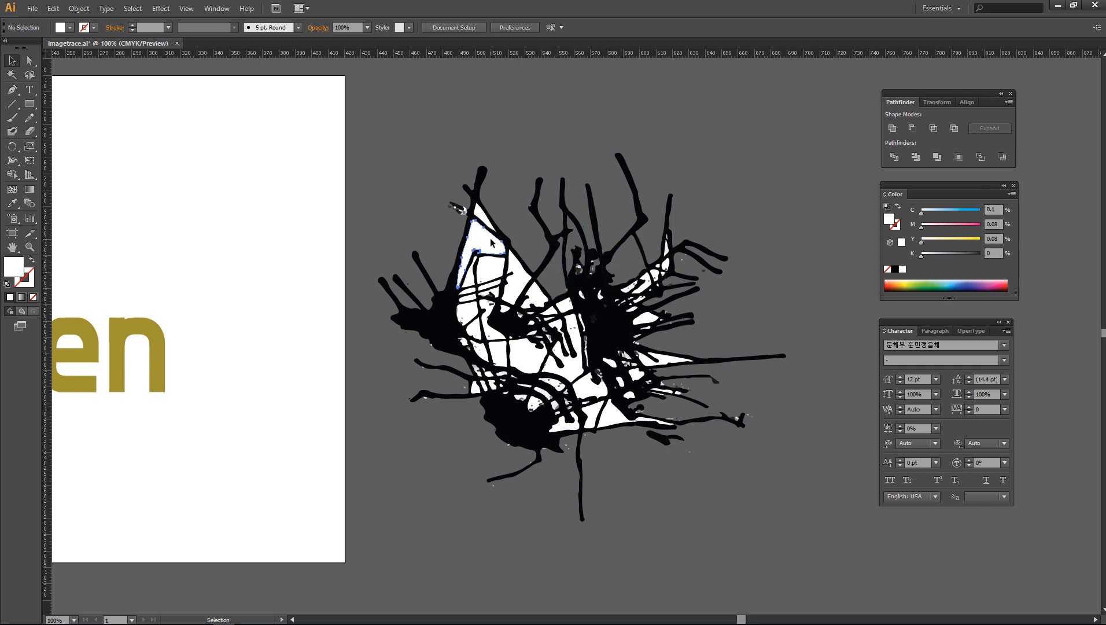
# Step: Delete the white areas enclosed by the crossing strands in the splatter's upper-left part
pyautogui.click(494, 242)
pyautogui.press('Delete')
pyautogui.click(485, 218)
pyautogui.press('Delete')
pyautogui.click(499, 273)
pyautogui.press('Delete')
pyautogui.click(514, 275)
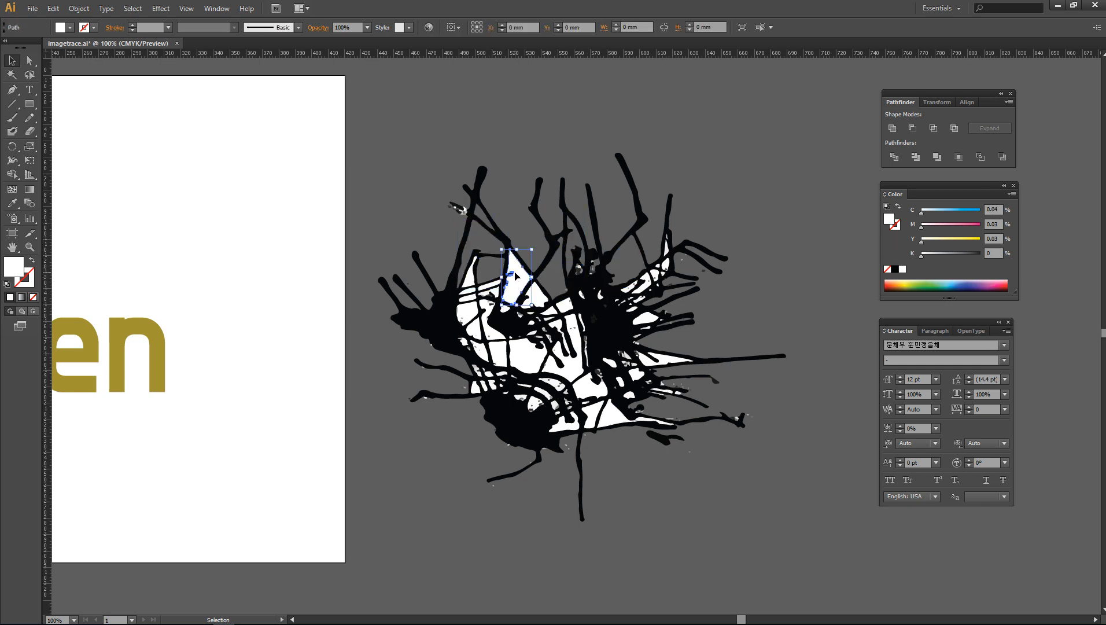
pyautogui.press('Delete')
pyautogui.click(535, 296)
pyautogui.press('Delete')
# Step: Delete the large white patch left of the splatter's centre
pyautogui.click(528, 354)
pyautogui.press('+')
pyautogui.hotkey('ctrl', '-')
pyautogui.hotkey('ctrl', '+')
pyautogui.hotkey('ctrl', '+')
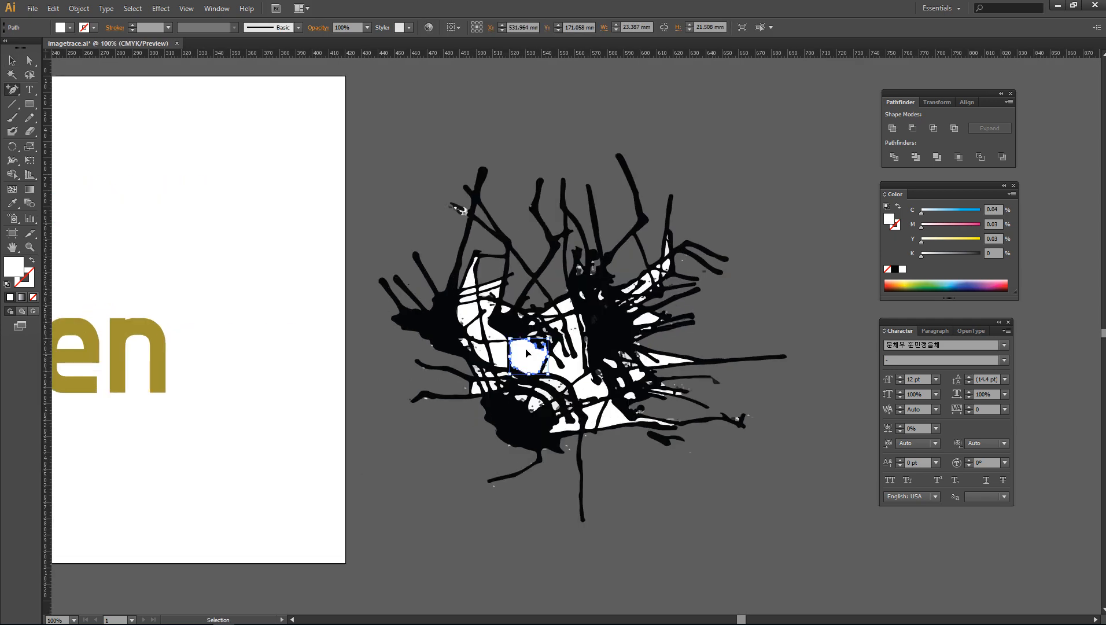
pyautogui.press('Delete')
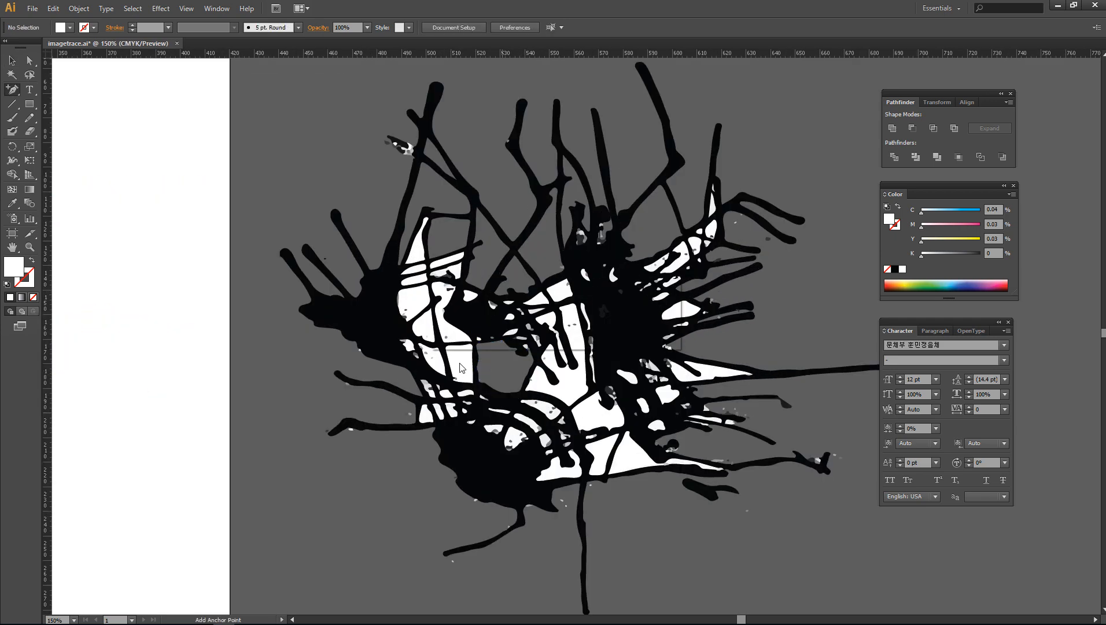
# Step: Delete the white pieces between the thin crossing strands beside the splatter's left blob
pyautogui.click(463, 369)
pyautogui.click(639, 335)
pyautogui.click(12, 60)
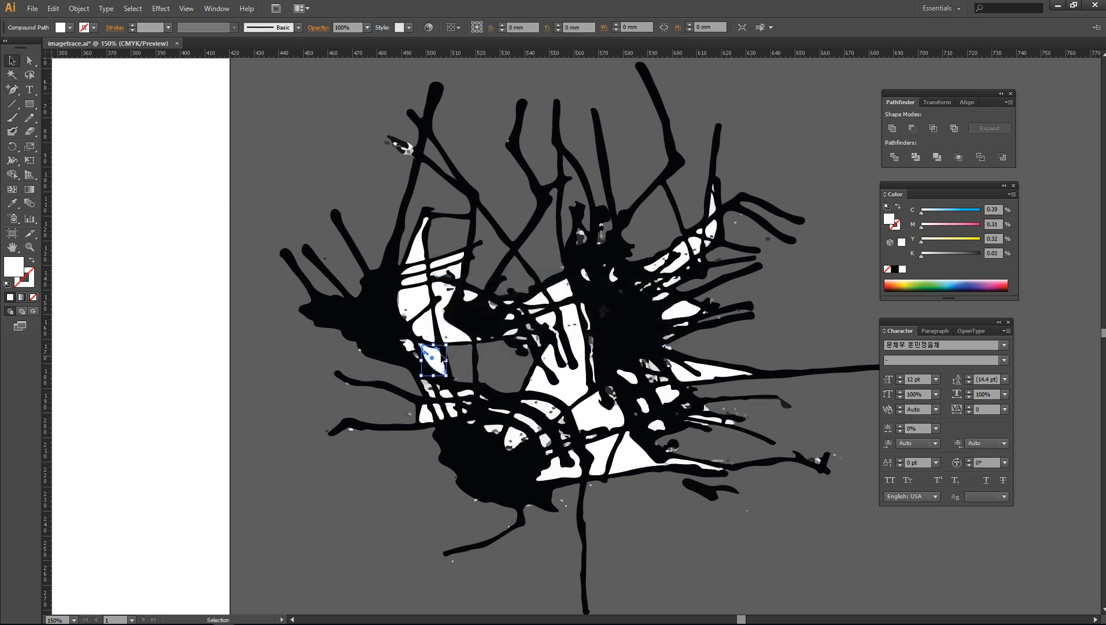
pyautogui.click(417, 309)
pyautogui.press('Delete')
pyautogui.click(415, 270)
pyautogui.press('Delete')
pyautogui.click(415, 275)
pyautogui.press('Delete')
pyautogui.click(420, 281)
pyautogui.press('Delete')
pyautogui.click(455, 269)
pyautogui.press('Delete')
pyautogui.click(455, 267)
pyautogui.press('Delete')
pyautogui.click(440, 275)
pyautogui.press('Delete')
# Step: Delete the large white areas between the strands in the splatter's lower-middle and lower-right parts
pyautogui.click(586, 405)
pyautogui.press('Delete')
pyautogui.click(593, 415)
pyautogui.press('Delete')
pyautogui.click(602, 458)
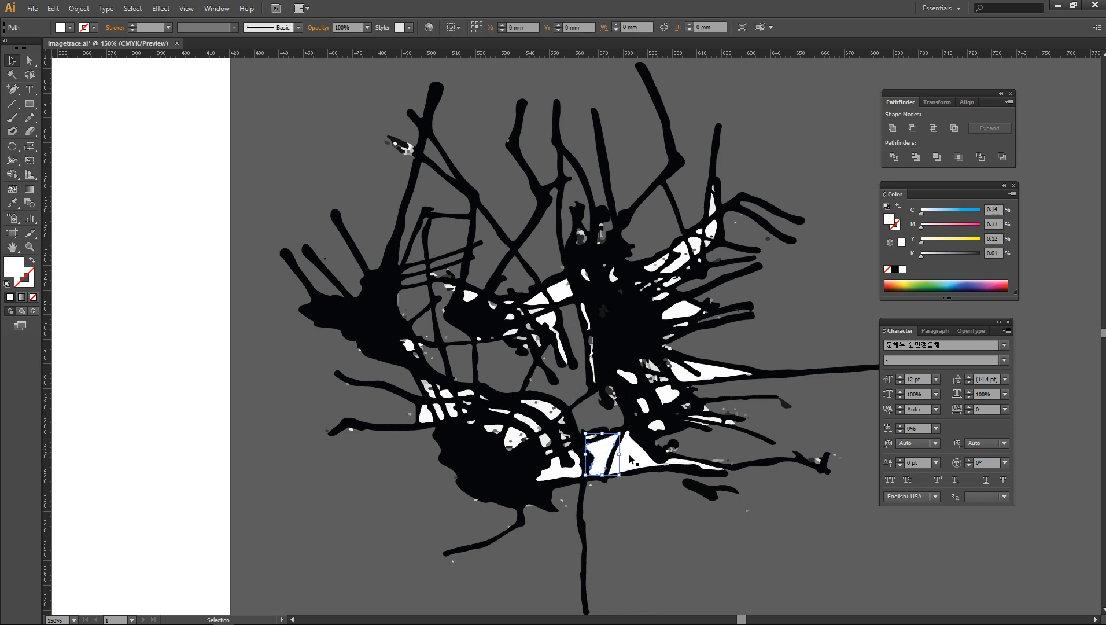
pyautogui.press('Delete')
pyautogui.click(639, 457)
pyautogui.press('Delete')
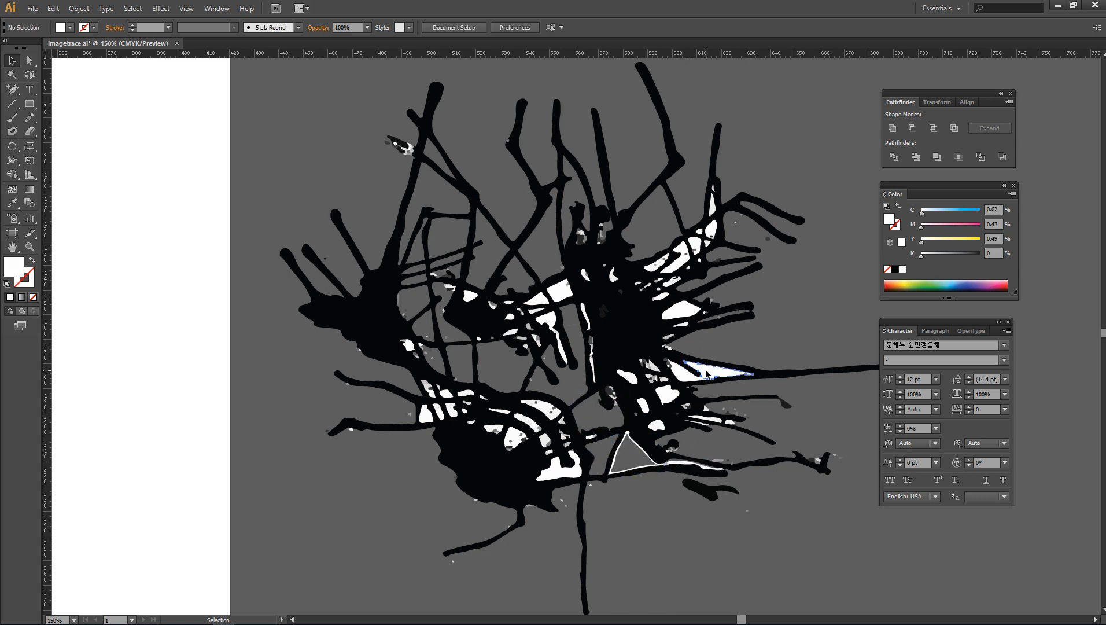
pyautogui.click(643, 405)
pyautogui.press('Delete')
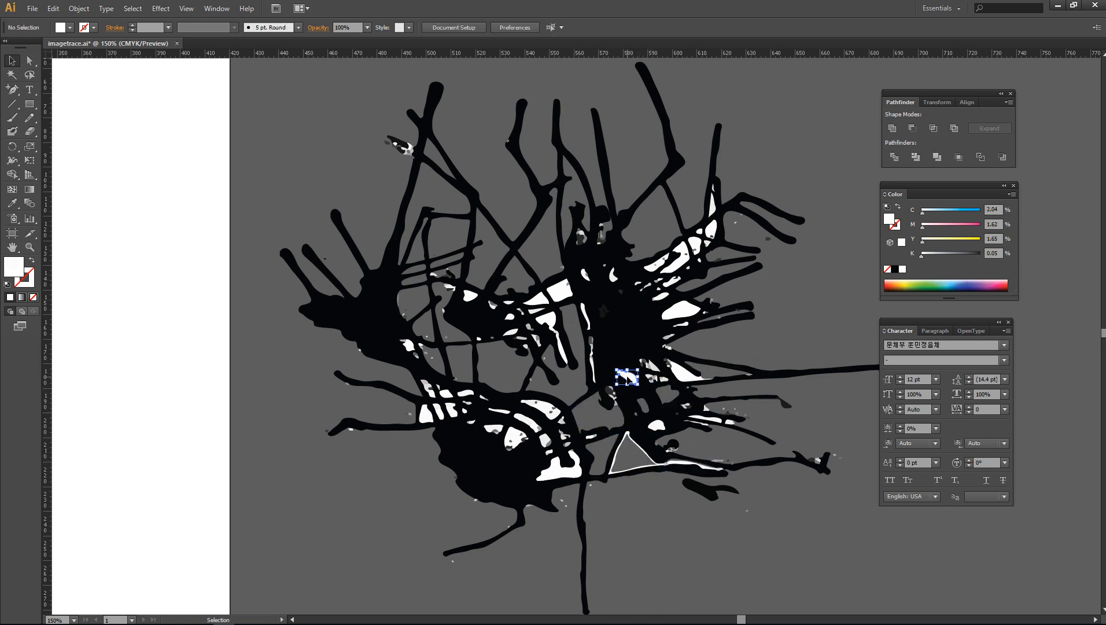
# Step: Remove the stray specks below the splatter and the white pieces at the left edge of its lower blob
pyautogui.click(564, 496)
pyautogui.press('Delete')
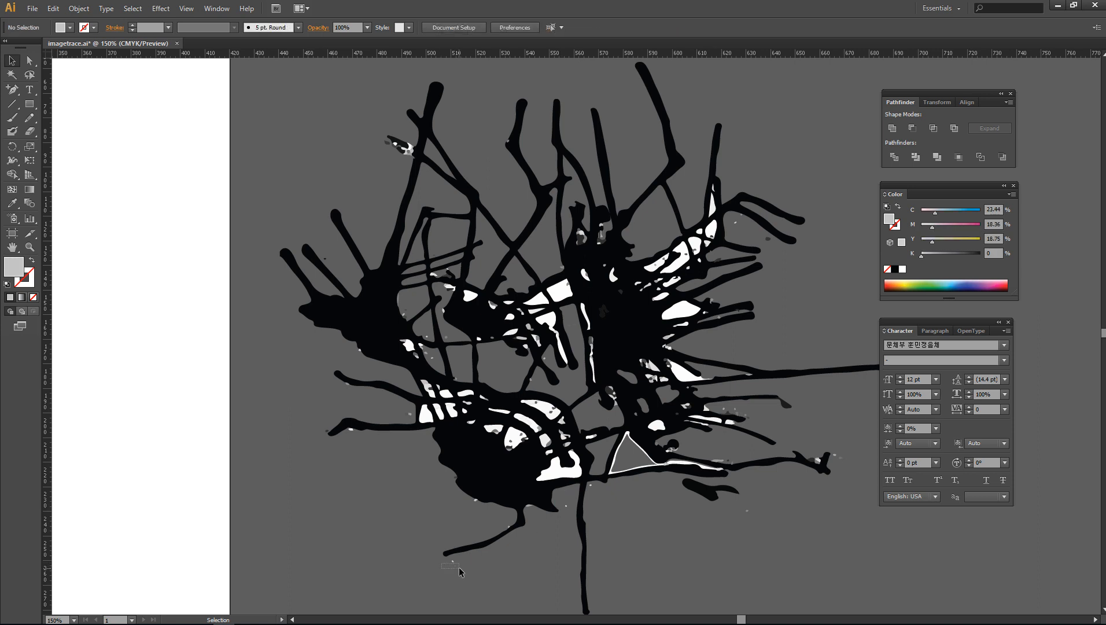
pyautogui.click(425, 412)
pyautogui.press('Delete')
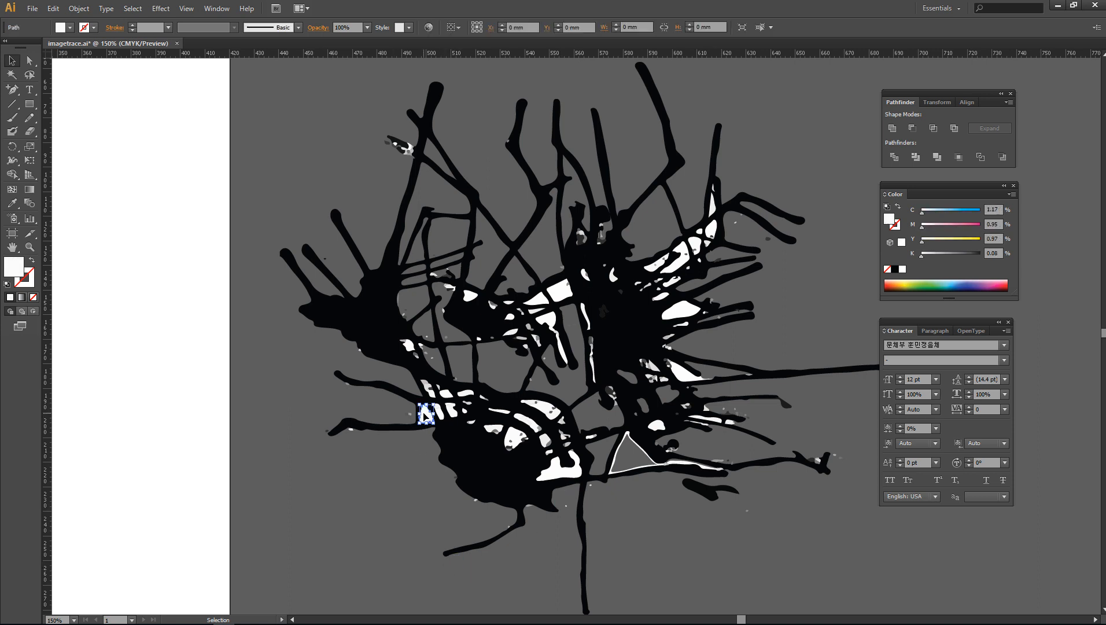
pyautogui.click(431, 394)
pyautogui.press('Delete')
pyautogui.click(429, 393)
pyautogui.press('Delete')
# Step: Delete the white pieces between the strands joining the splatter's middle and right blobs
pyautogui.click(559, 293)
pyautogui.press('Delete')
pyautogui.click(548, 320)
pyautogui.press('Delete')
pyautogui.click(539, 300)
pyautogui.press('Delete')
pyautogui.click(537, 315)
pyautogui.press('Delete')
# Step: Delete the larger white pieces inside the right blob and among its upper-right strands
pyautogui.click(668, 281)
pyautogui.press('Delete')
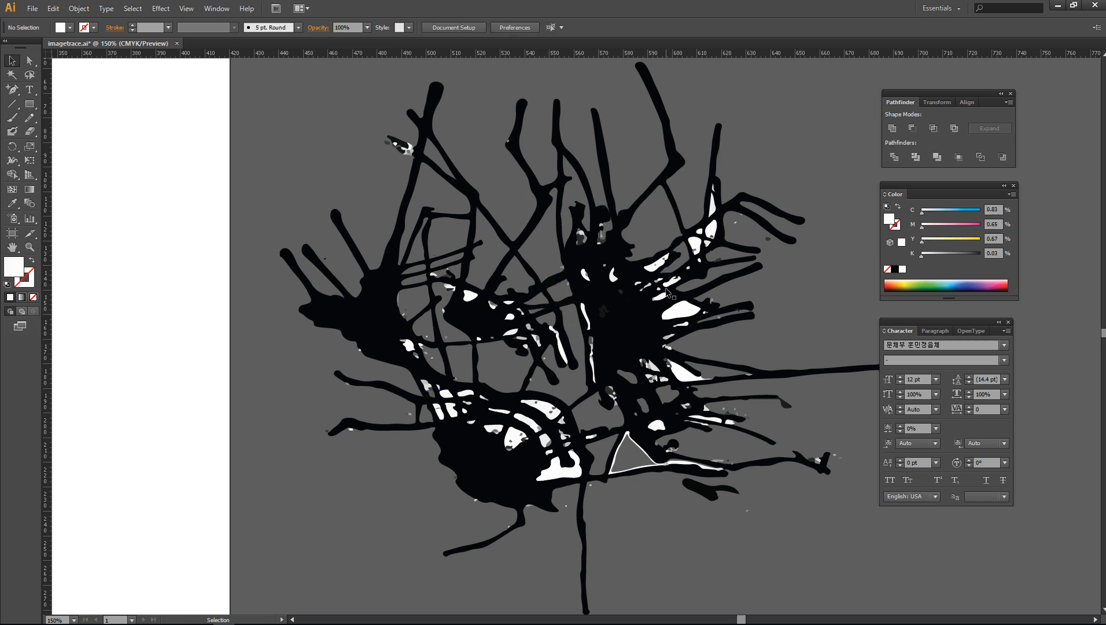
pyautogui.click(678, 314)
pyautogui.press('Delete')
pyautogui.click(614, 278)
pyautogui.press('Delete')
pyautogui.click(586, 276)
pyautogui.press('Delete')
pyautogui.click(711, 231)
pyautogui.press('Delete')
pyautogui.click(696, 243)
pyautogui.press('Delete')
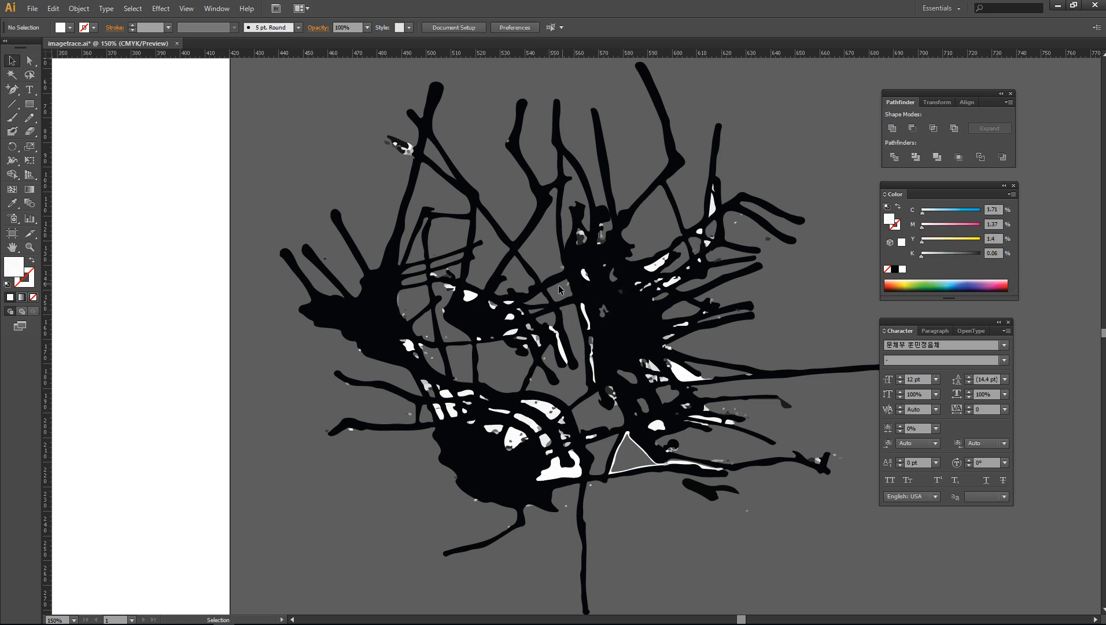
# Step: Delete the white spot in the left blob and the larger white patches in and around the lower blob
pyautogui.click(410, 345)
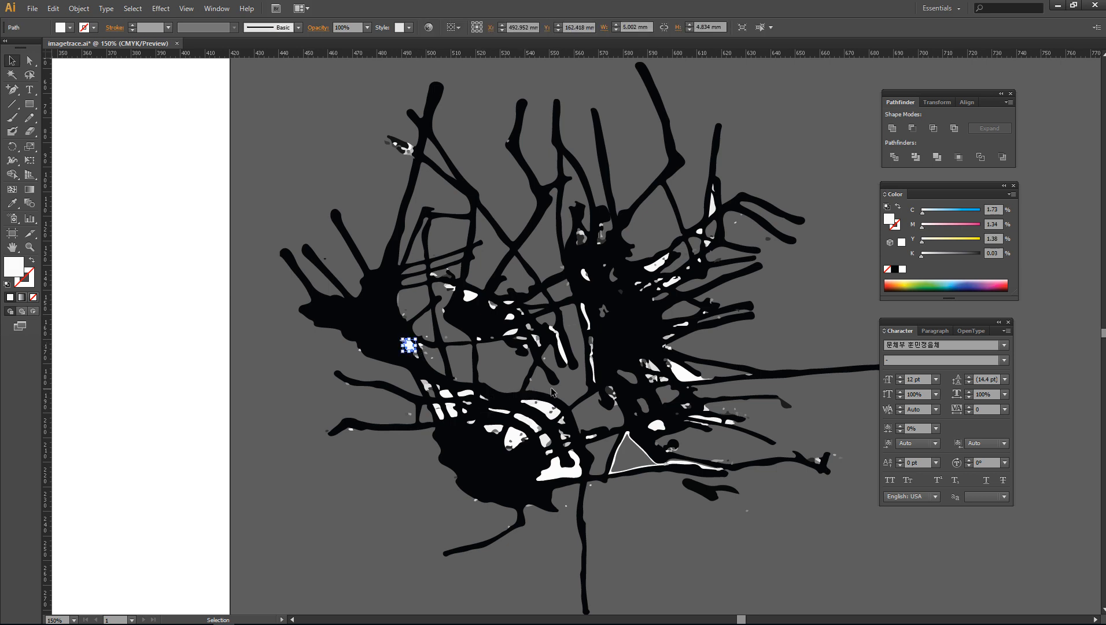
pyautogui.press('Delete')
pyautogui.click(559, 470)
pyautogui.press('Delete')
pyautogui.click(517, 438)
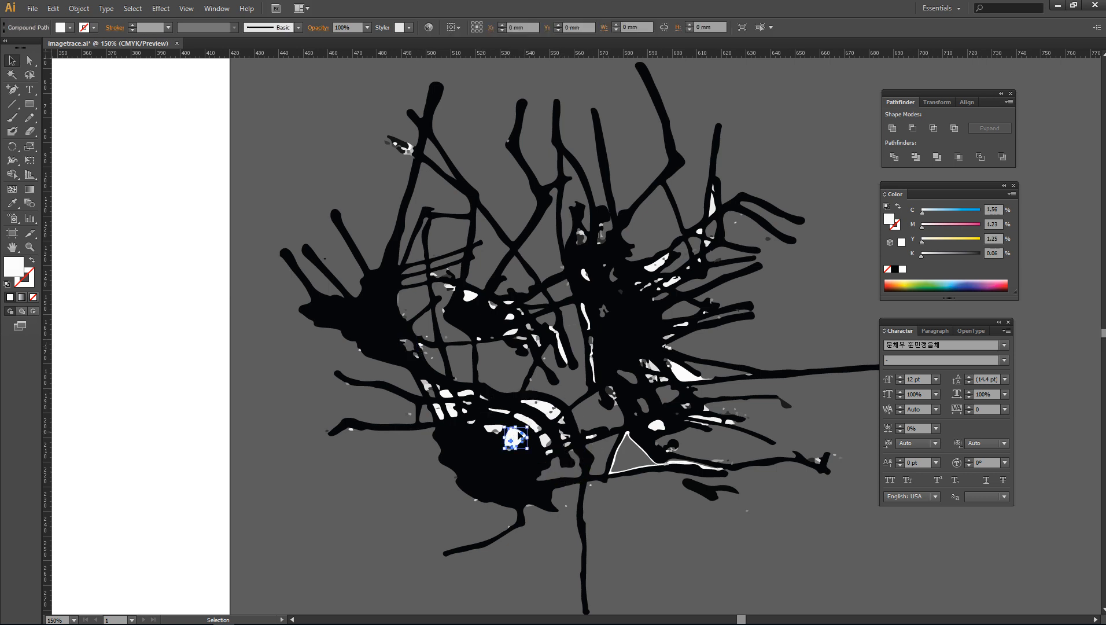
pyautogui.press('Delete')
pyautogui.click(529, 422)
pyautogui.press('Delete')
pyautogui.click(542, 407)
pyautogui.press('Delete')
pyautogui.click(449, 409)
pyautogui.press('Delete')
pyautogui.click(438, 413)
pyautogui.press('Delete')
# Step: Clear leftover white pieces from the upper-left strand, the upper-right strands and the small middle blob
pyautogui.click(409, 151)
pyautogui.press('Delete')
pyautogui.click(658, 264)
pyautogui.press('Delete')
pyautogui.click(713, 208)
pyautogui.press('Delete')
pyautogui.press('Delete')
pyautogui.click(502, 326)
pyautogui.press('Delete')
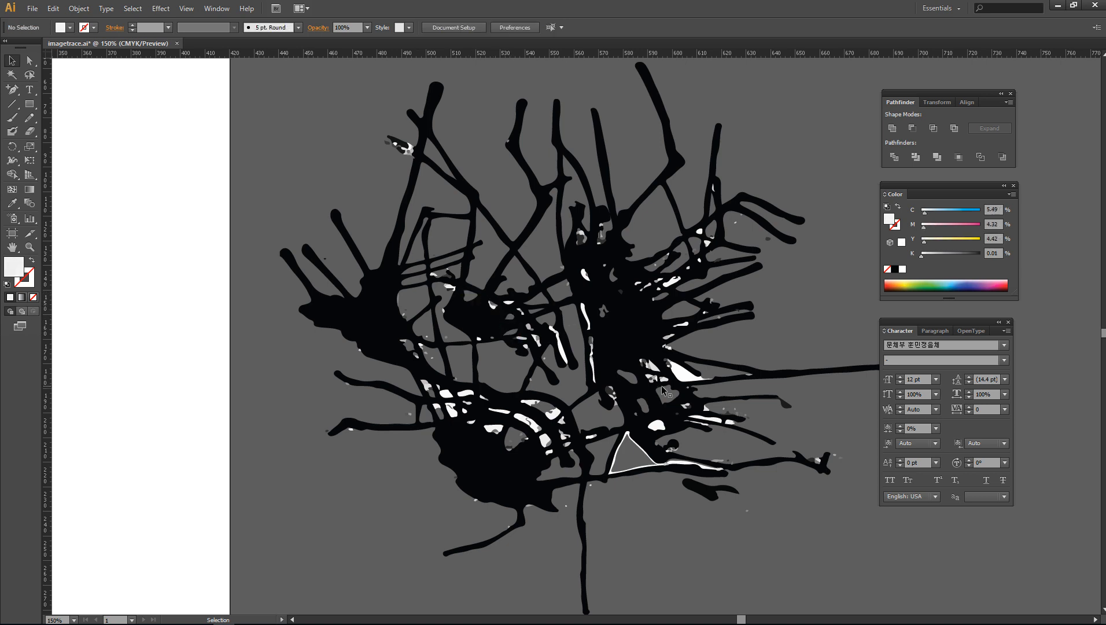
# Step: Delete the white wedge beside the long right-hand strand and the white spot in the lower part of the right blob
pyautogui.click(686, 372)
pyautogui.press('Delete')
pyautogui.click(659, 429)
pyautogui.press('Delete')
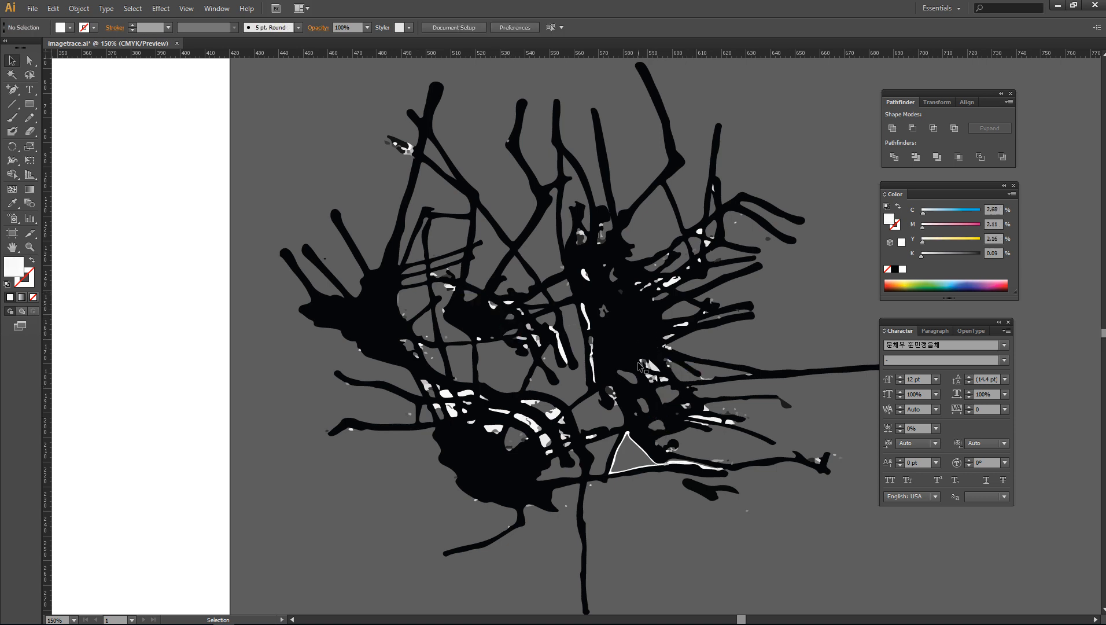
# Step: Delete the narrow vertical white slivers along the left edge of the right blob
pyautogui.click(586, 316)
pyautogui.press('Delete')
pyautogui.click(585, 276)
pyautogui.press('Delete')
pyautogui.click(593, 367)
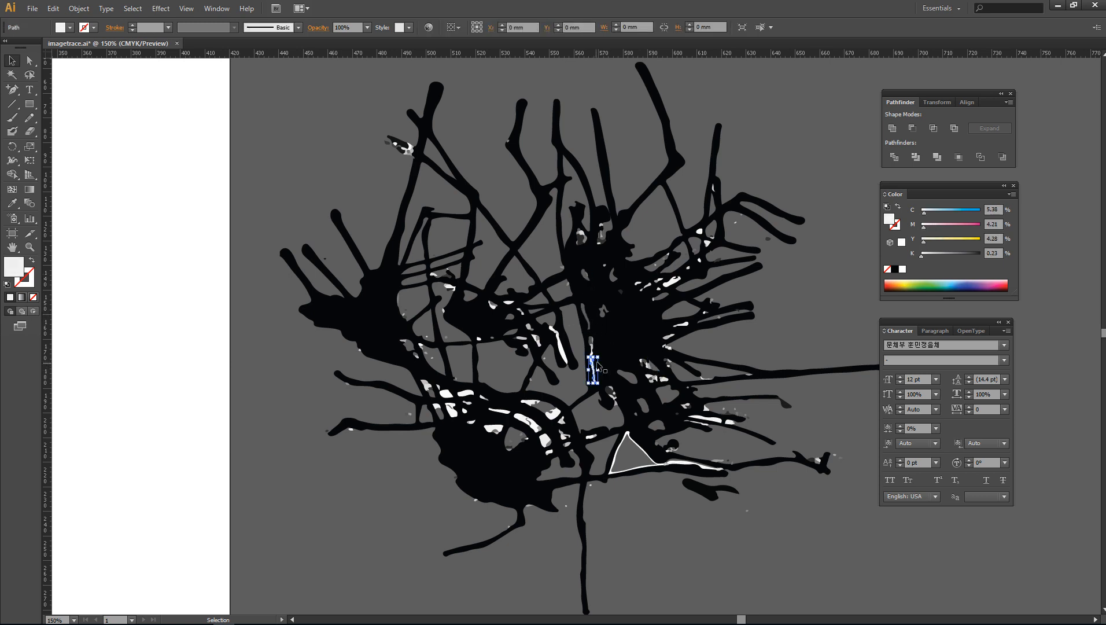
pyautogui.press('Delete')
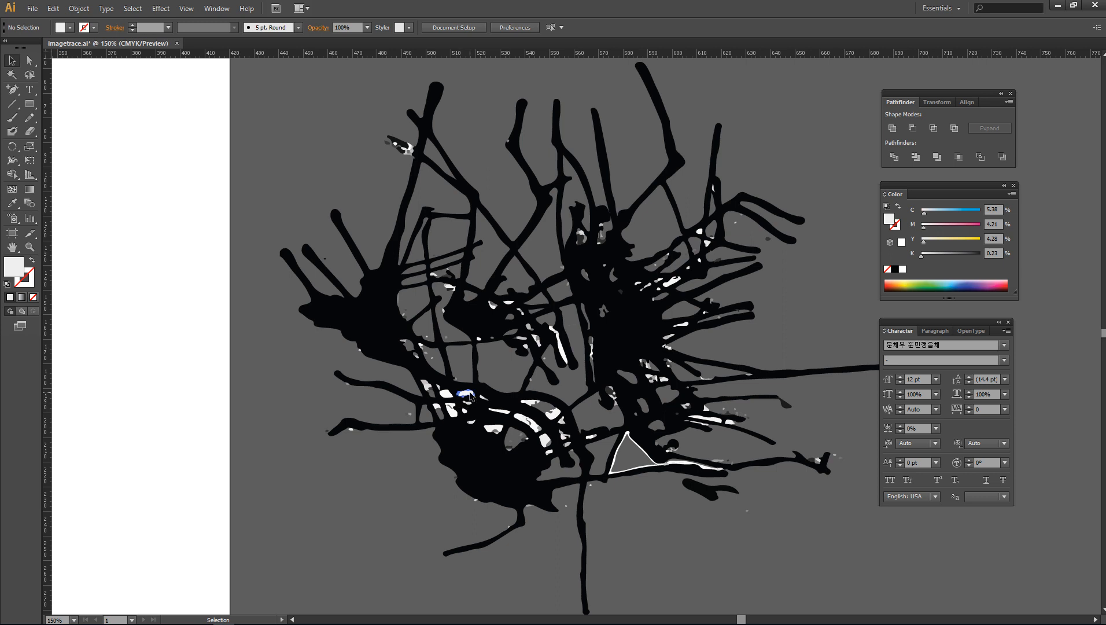
# Step: Delete the white patches among the strands along the upper edge of the lower black blob
pyautogui.click(453, 411)
pyautogui.press('Delete')
pyautogui.click(538, 412)
pyautogui.press('Delete')
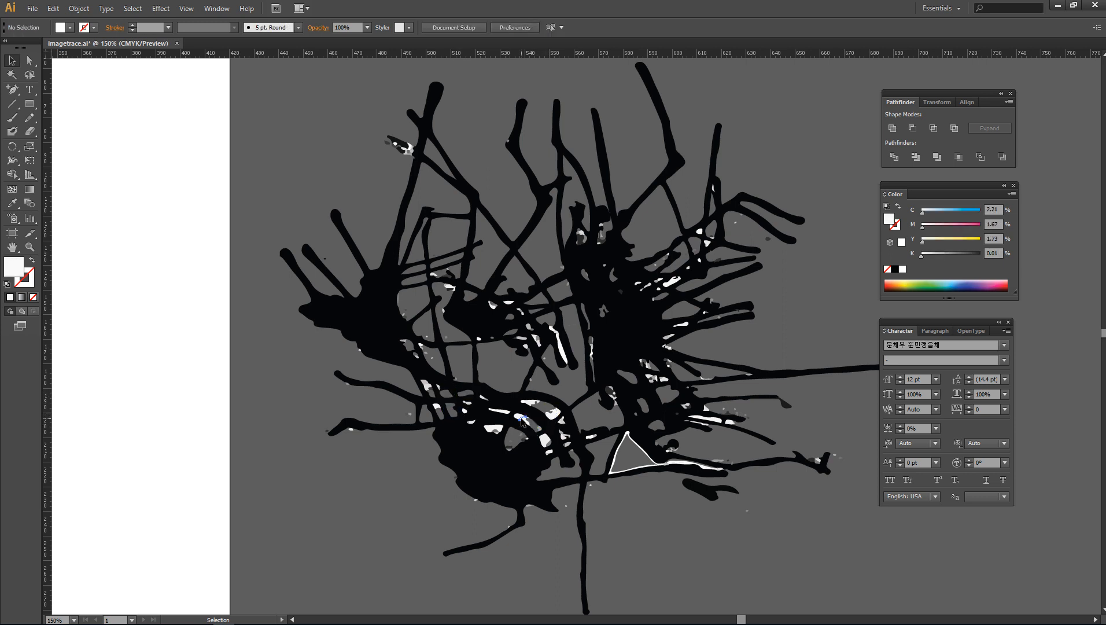
pyautogui.click(529, 402)
pyautogui.press('Delete')
pyautogui.click(554, 413)
pyautogui.press('Delete')
pyautogui.click(521, 416)
pyautogui.press('Delete')
pyautogui.click(500, 410)
pyautogui.press('Delete')
# Step: Delete the white spots inside the lower blob, the pieces around the lower-right wedge, and the sliver beside the middle strands
pyautogui.click(496, 429)
pyautogui.press('Delete')
pyautogui.click(544, 441)
pyautogui.press('Delete')
pyautogui.click(617, 460)
pyautogui.press('Delete')
pyautogui.click(696, 467)
pyautogui.press('Delete')
pyautogui.click(563, 358)
pyautogui.press('Delete')
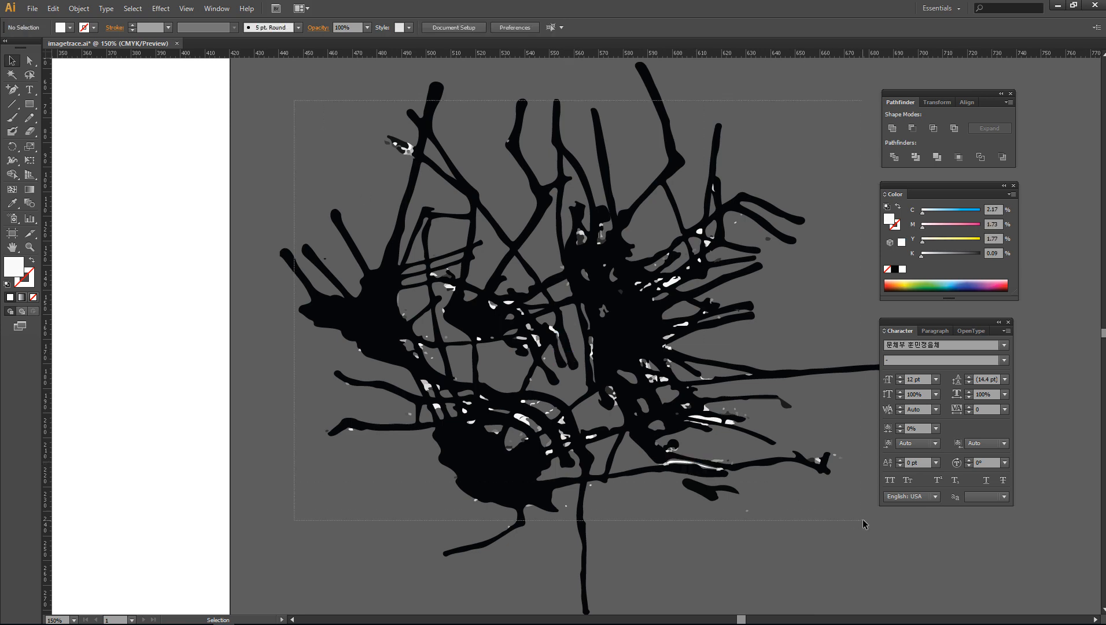
# Step: Group all the splatter pieces and move the group over the plain olive Queen lettering on the artboard
pyautogui.hotkey('ctrl', 'a')
pyautogui.rightClick(619, 330)
pyautogui.click(649, 383)
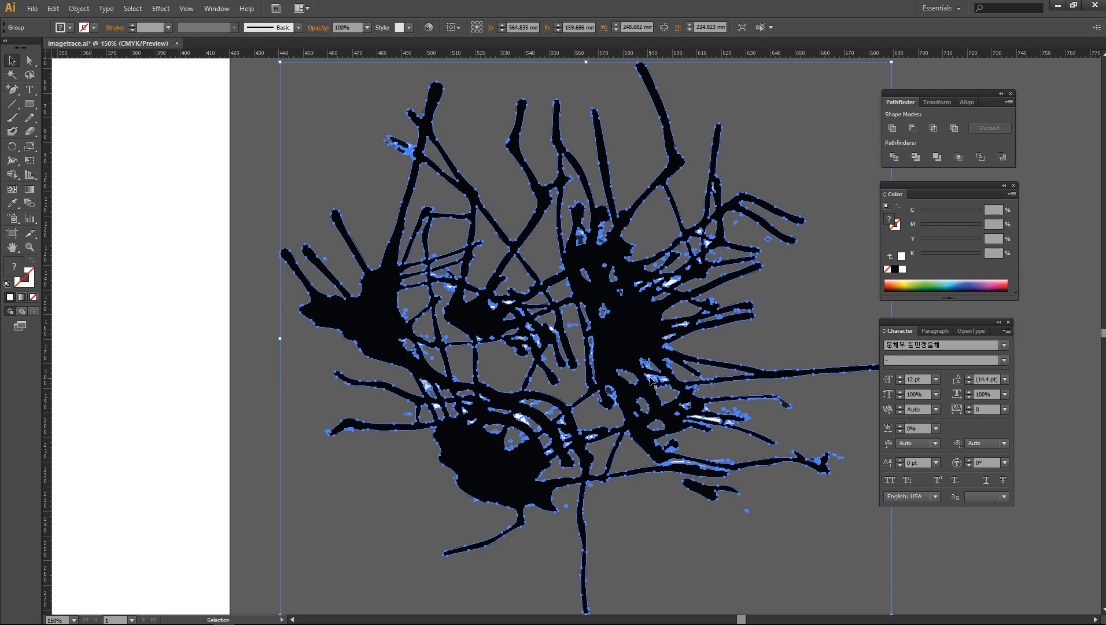
pyautogui.hotkey('ctrl', '-')
pyautogui.moveTo(652, 382); pyautogui.dragTo(401, 450)
pyautogui.moveTo(401, 450); pyautogui.dragTo(615, 431)
pyautogui.moveTo(713, 390); pyautogui.dragTo(521, 385)
pyautogui.moveTo(588, 207); pyautogui.dragTo(610, 184)
pyautogui.moveTo(439, 371); pyautogui.dragTo(452, 368)
pyautogui.click(682, 388)
# Step: Split the splatter and the olive lettering where they overlap with Pathfinder Divide, and ungroup the result
pyautogui.moveTo(134, 294); pyautogui.dragTo(678, 386)
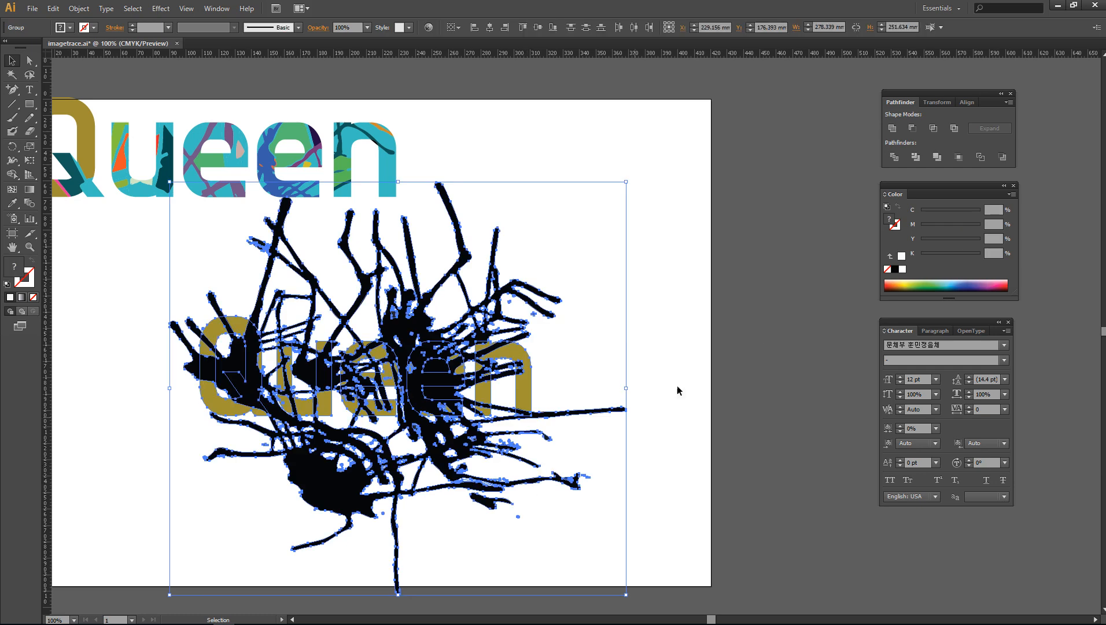
pyautogui.click(898, 157)
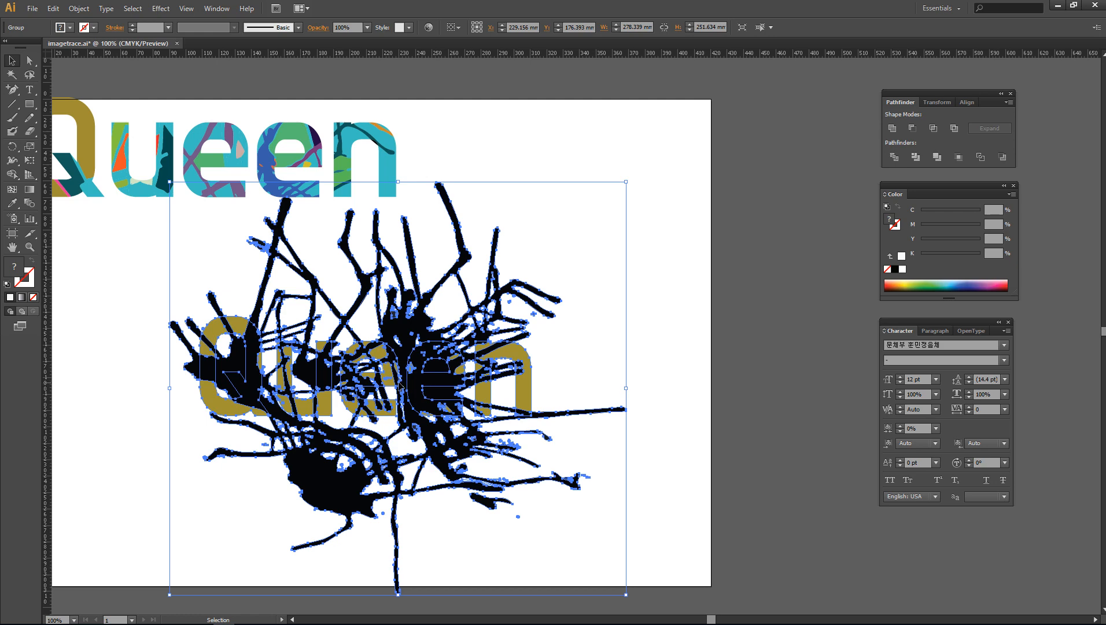
pyautogui.moveTo(402, 384); pyautogui.dragTo(463, 373)
pyautogui.rightClick(463, 373)
pyautogui.click(501, 440)
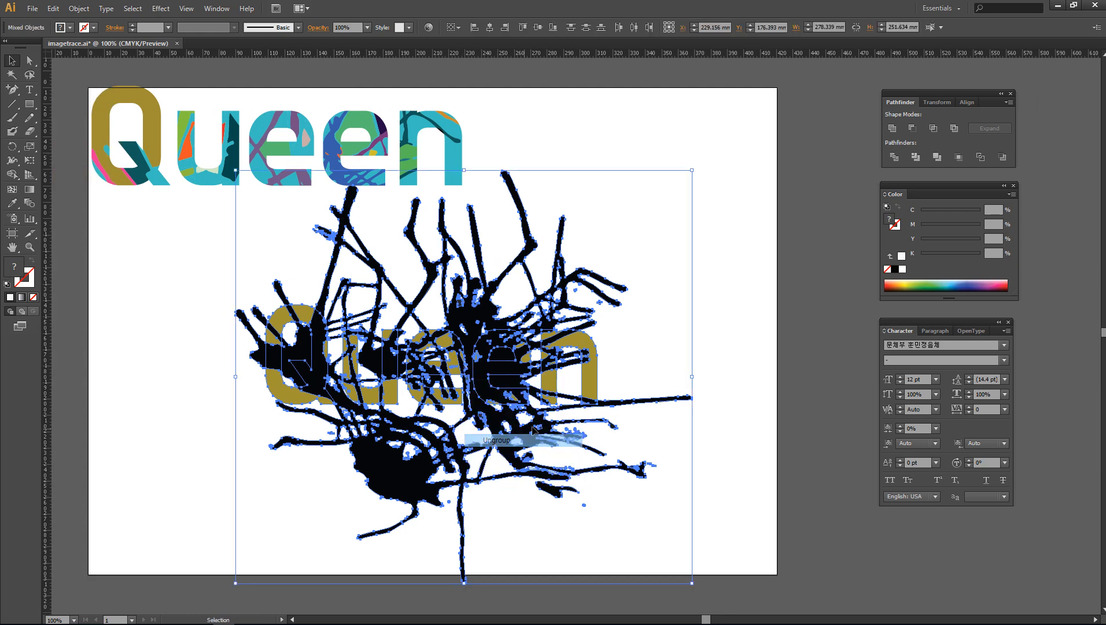
# Step: Delete the large splatter pieces surrounding the lettering and the leftover fragments above its Q, u and first e
pyautogui.moveTo(752, 530); pyautogui.dragTo(317, 423)
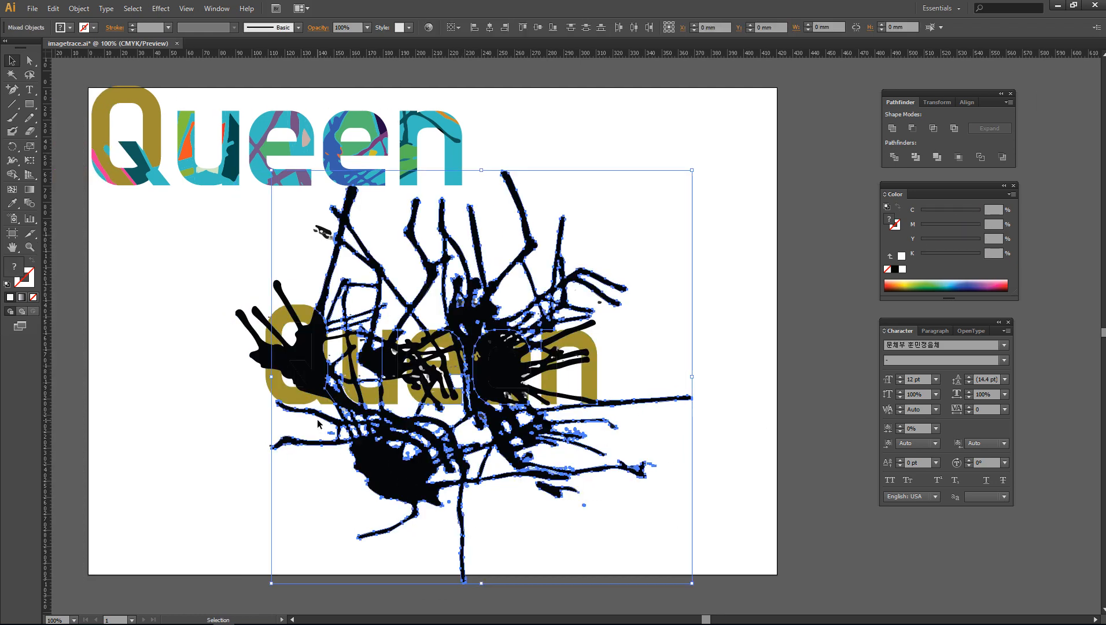
pyautogui.press('Delete')
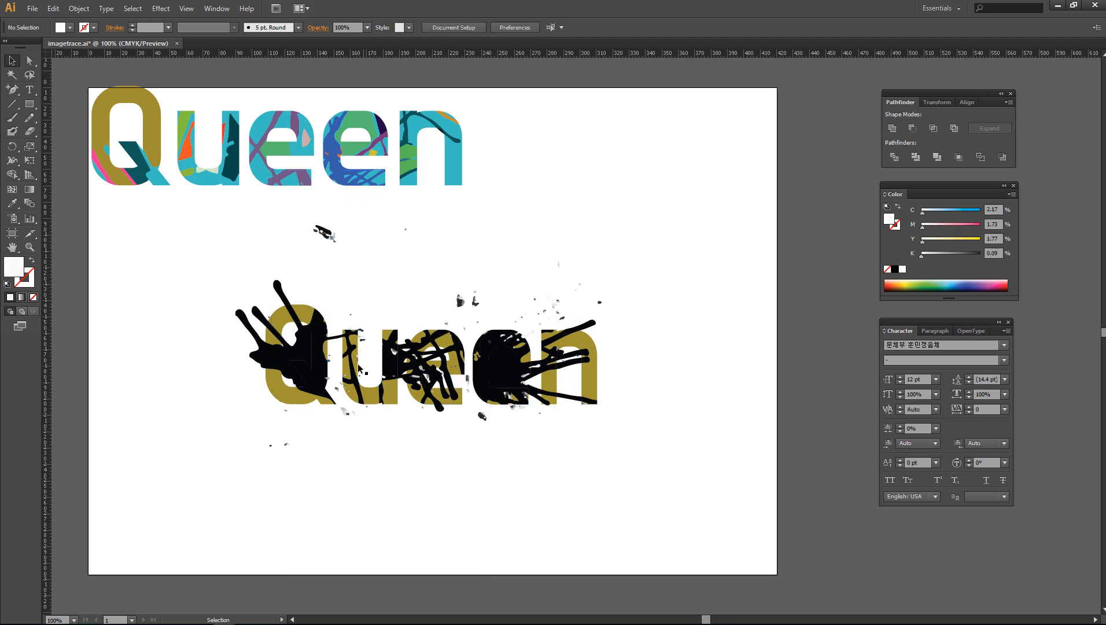
pyautogui.moveTo(260, 213); pyautogui.dragTo(435, 269)
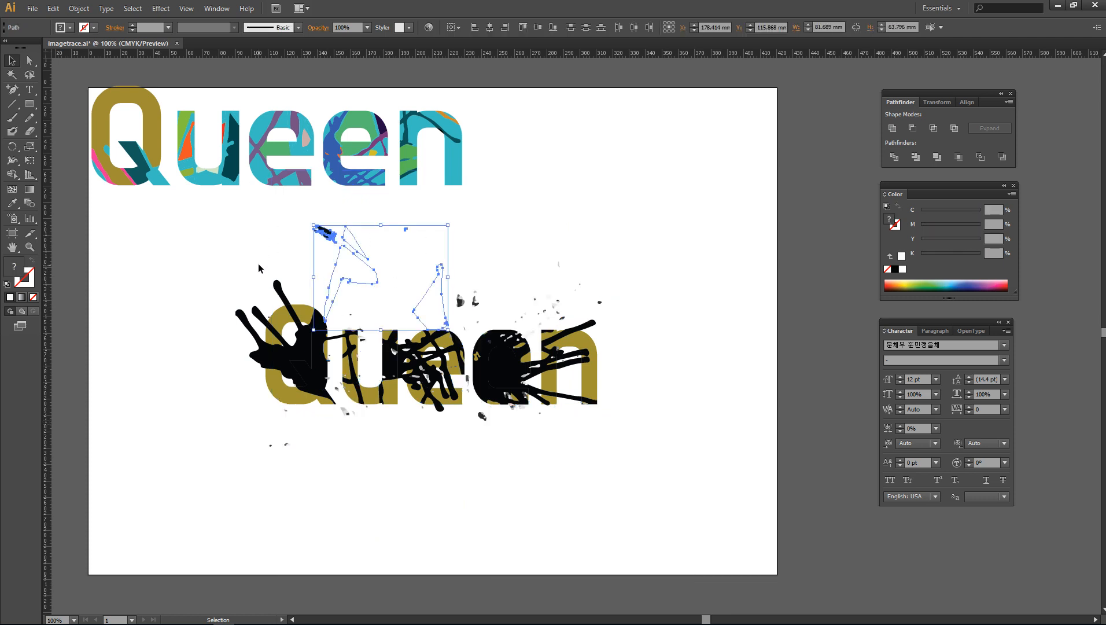
pyautogui.press('Delete')
# Step: Switch to outline view and delete all the leftover divided shapes above the u, both e's and the n
pyautogui.hotkey('ctrl', '=')
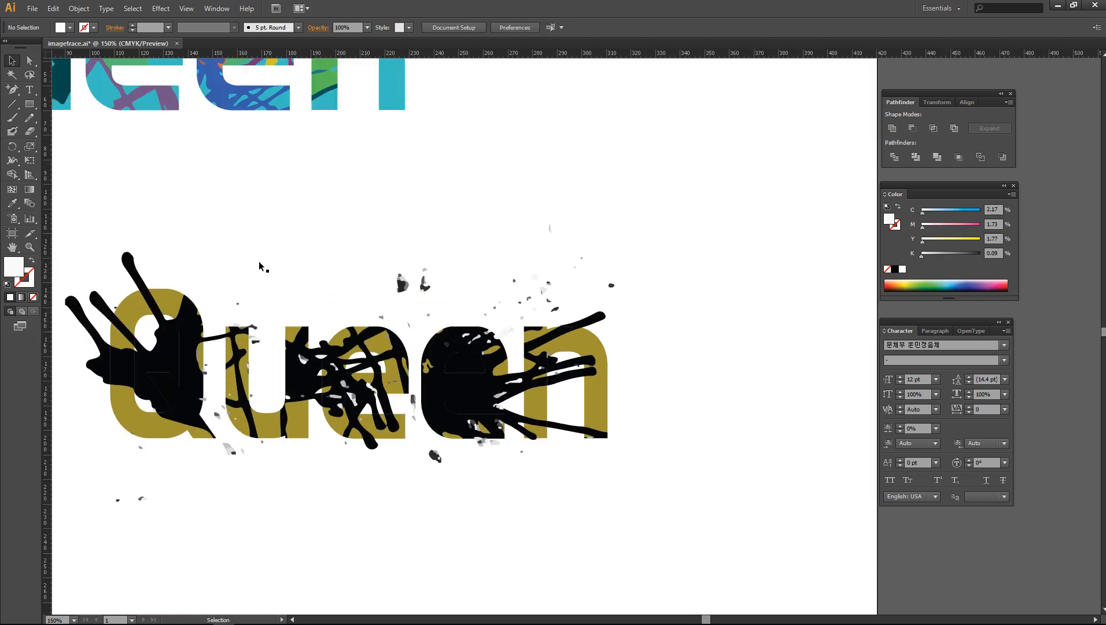
pyautogui.moveTo(356, 354); pyautogui.dragTo(497, 363)
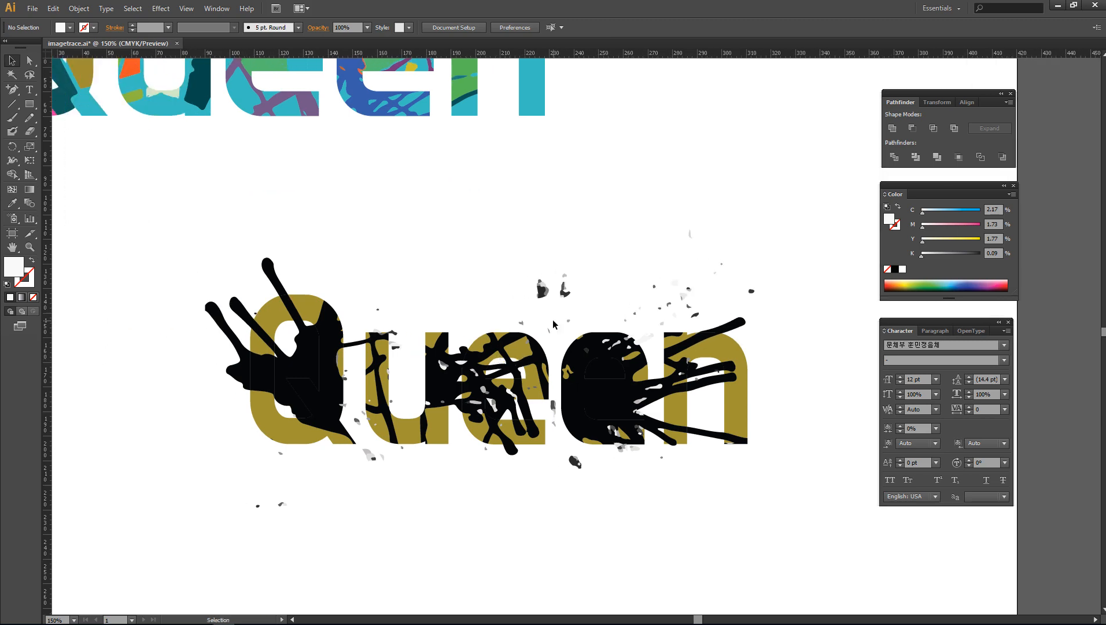
pyautogui.hotkey('ctrl', 'y')
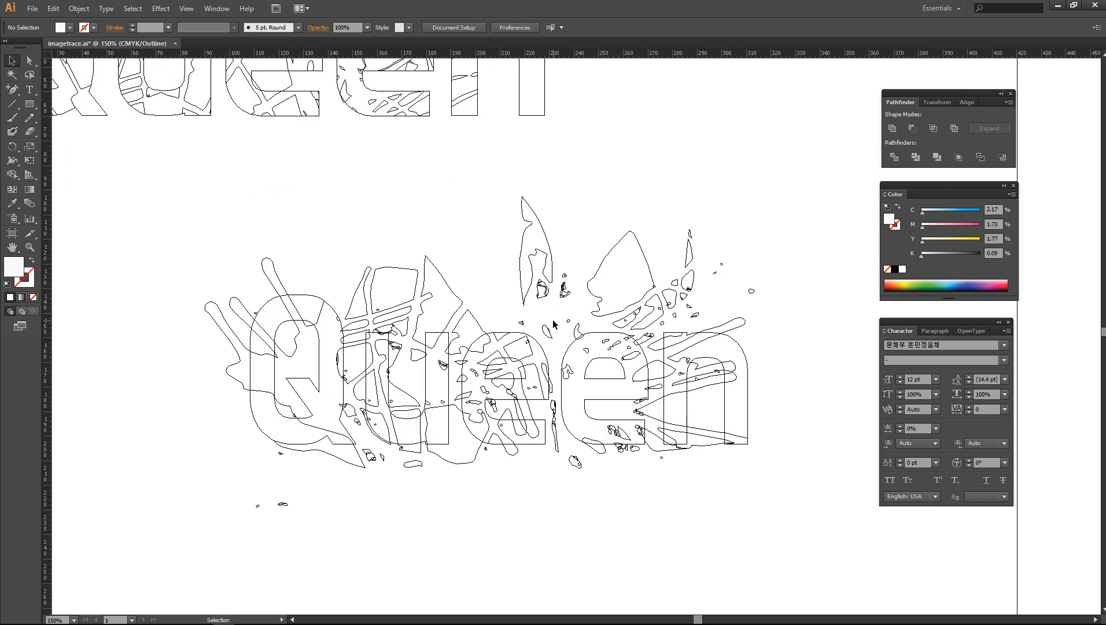
pyautogui.hotkey('ctrl', '=')
pyautogui.moveTo(440, 132); pyautogui.dragTo(801, 327)
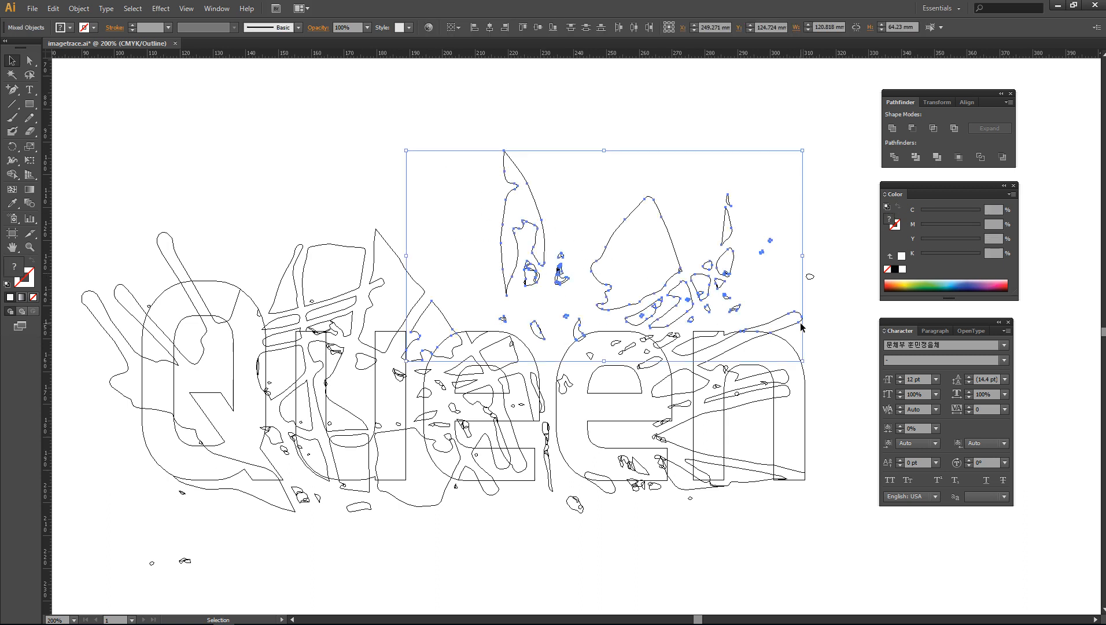
pyautogui.click(442, 313)
pyautogui.moveTo(272, 225); pyautogui.dragTo(417, 325)
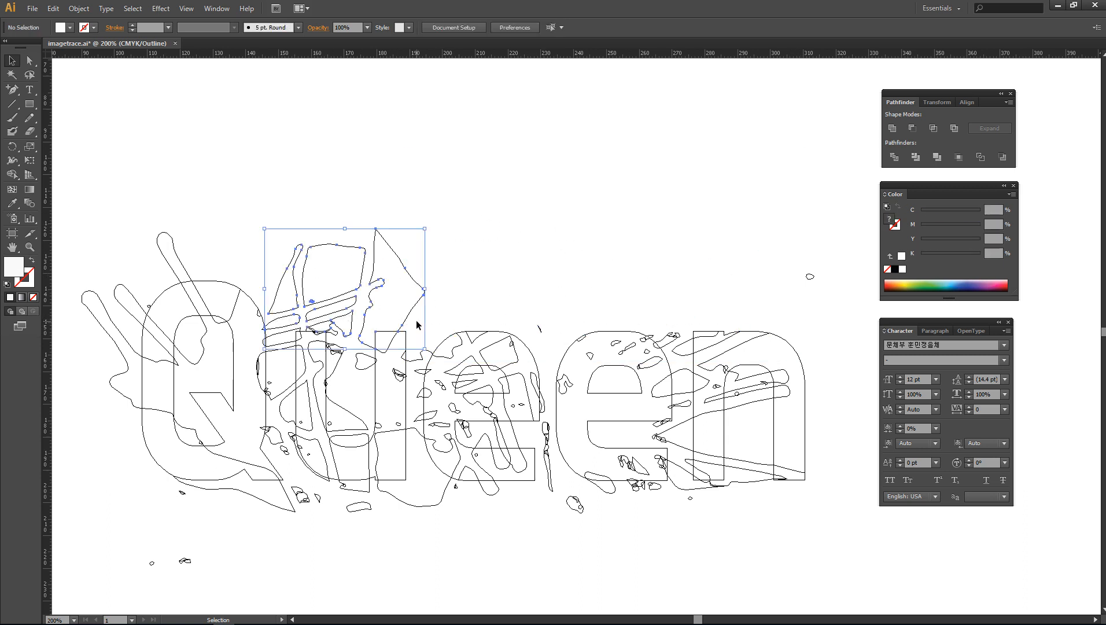
pyautogui.press('Delete')
# Step: Delete the fragments at the u's opening and the shapes hanging below the Q and u
pyautogui.moveTo(333, 319); pyautogui.dragTo(364, 437)
pyautogui.press('Delete')
pyautogui.moveTo(454, 551); pyautogui.dragTo(239, 490)
pyautogui.press('Delete')
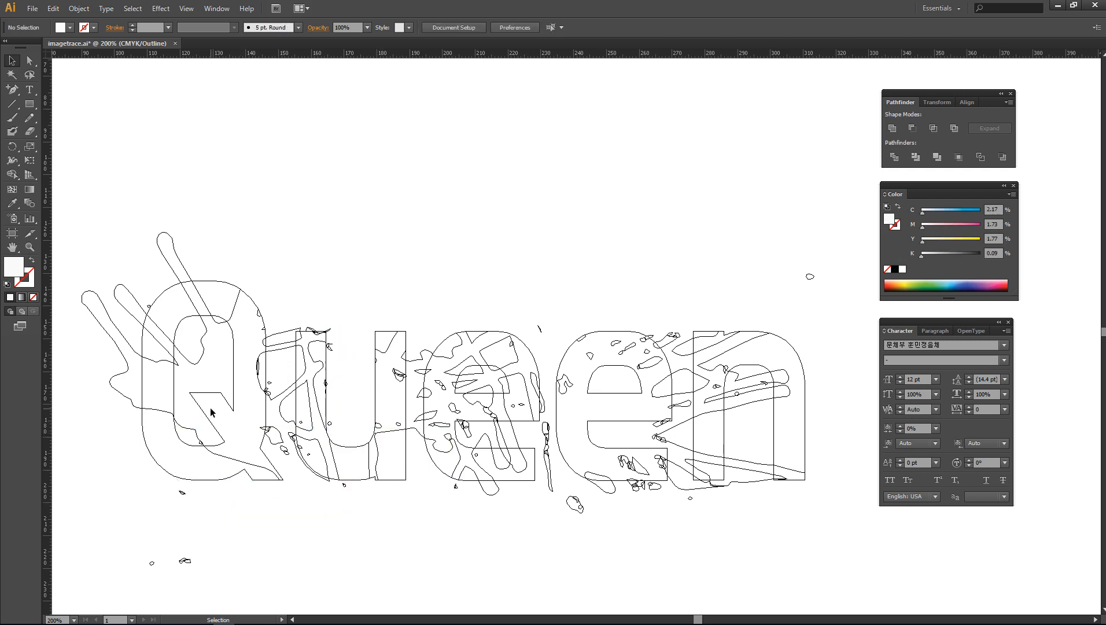
# Step: Delete the splatter shapes inside the Q's counter and the strands sticking out beyond its upper-left side
pyautogui.click(201, 355)
pyautogui.press('Delete')
pyautogui.click(173, 255)
pyautogui.press('Delete')
pyautogui.click(196, 346)
pyautogui.press('Delete')
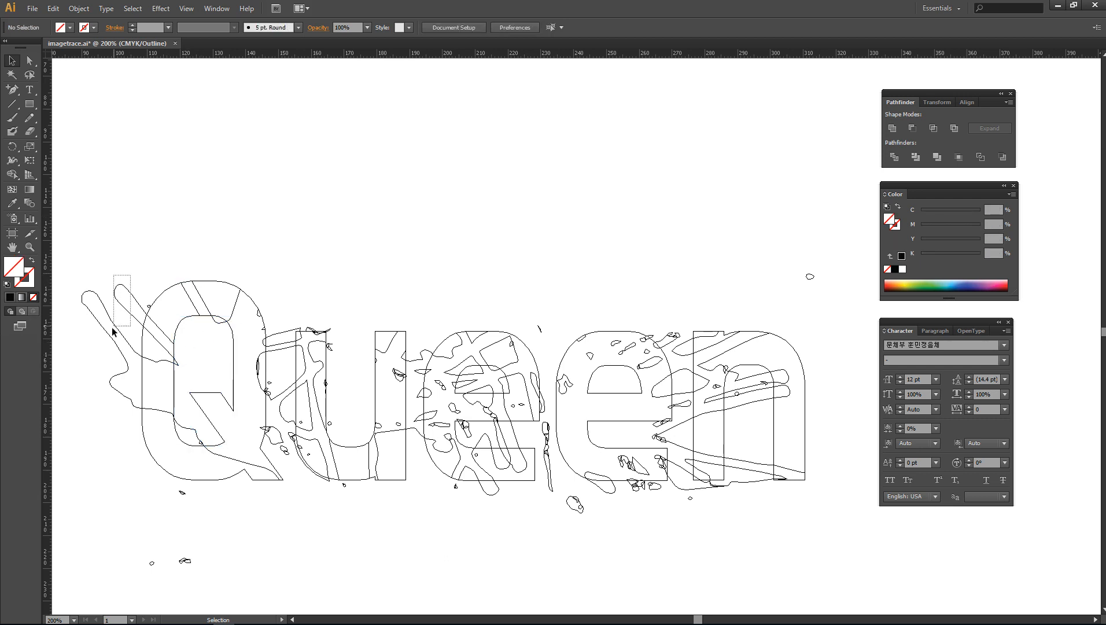
pyautogui.click(99, 352)
pyautogui.press('Delete')
pyautogui.click(149, 307)
pyautogui.press('Delete')
# Step: Delete the loose specks below the Q and the leftover shapes below the two e's
pyautogui.moveTo(131, 486); pyautogui.dragTo(221, 574)
pyautogui.press('Delete')
pyautogui.moveTo(640, 589); pyautogui.dragTo(443, 487)
pyautogui.press('Delete')
pyautogui.click(457, 487)
pyautogui.press('Delete')
pyautogui.press('Delete')
# Step: Delete the splatter fragments in the first e's lower gap and in its counter
pyautogui.moveTo(489, 446); pyautogui.dragTo(457, 453)
pyautogui.press('Delete')
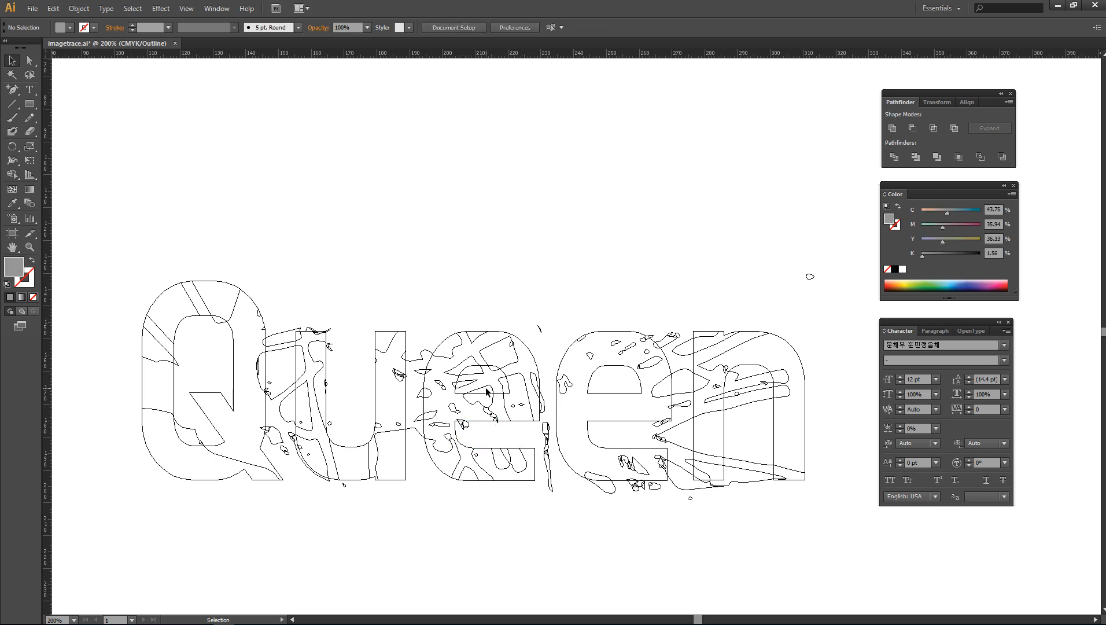
pyautogui.click(486, 392)
pyautogui.press('Delete')
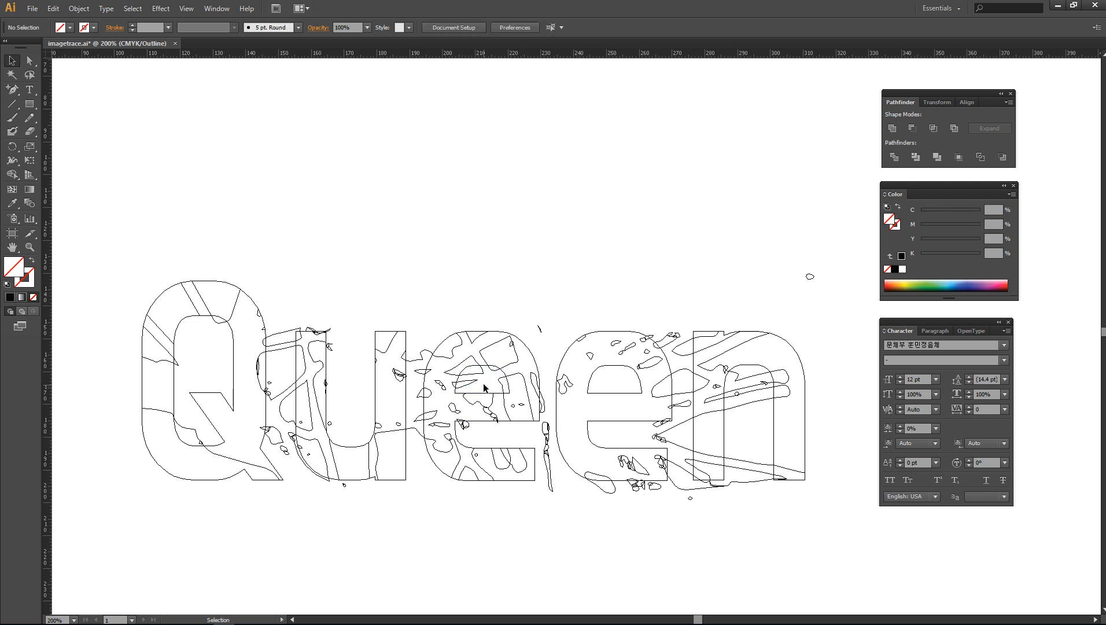
pyautogui.click(479, 381)
pyautogui.press('Delete')
# Step: Delete the fragments between the u and first e, between the Q and u, and between the two e's
pyautogui.moveTo(413, 346); pyautogui.dragTo(421, 453)
pyautogui.press('Delete')
pyautogui.moveTo(278, 320); pyautogui.dragTo(291, 456)
pyautogui.press('Delete')
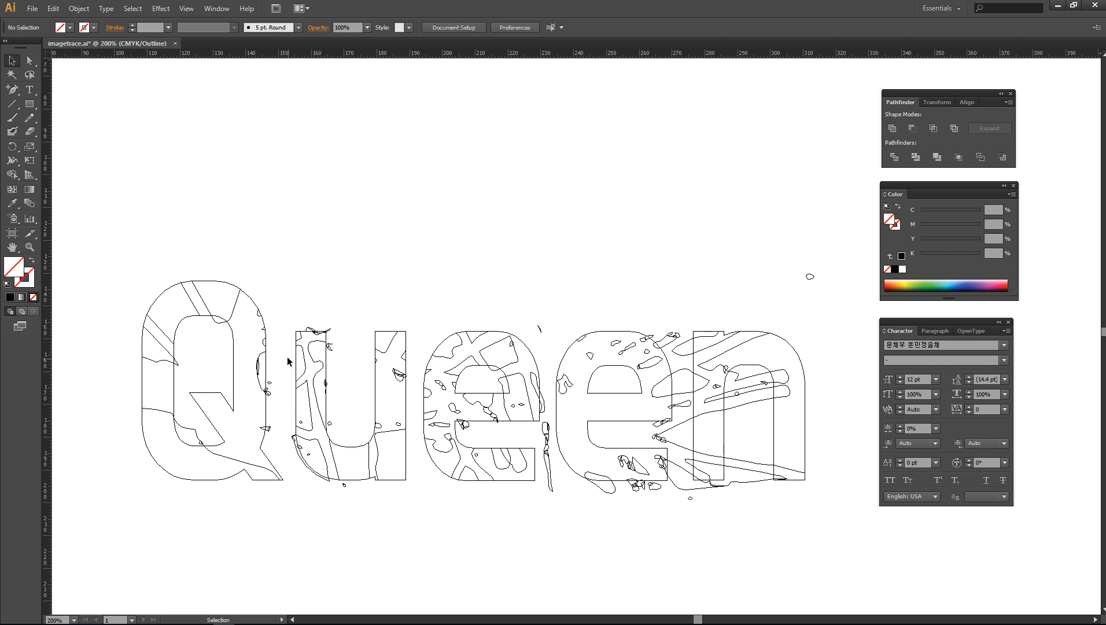
pyautogui.click(267, 428)
pyautogui.press('Delete')
pyautogui.click(549, 463)
pyautogui.press('Delete')
# Step: Delete the shapes below the second e, between it and the n, and inside the n's opening
pyautogui.moveTo(678, 527); pyautogui.dragTo(579, 489)
pyautogui.press('Delete')
pyautogui.moveTo(676, 320); pyautogui.dragTo(687, 489)
pyautogui.press('Delete')
pyautogui.moveTo(757, 503); pyautogui.dragTo(733, 390)
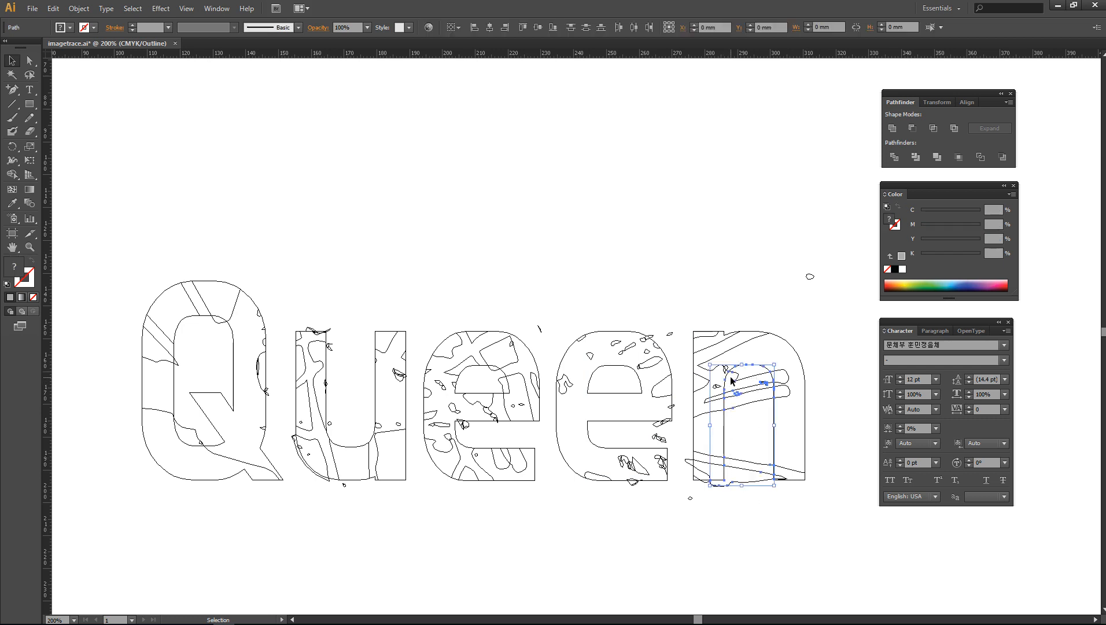
pyautogui.press('Delete')
# Step: Hide the rulers, return to preview view, and delete the black piece filling the second e's counter
pyautogui.hotkey('ctrl', 'y')
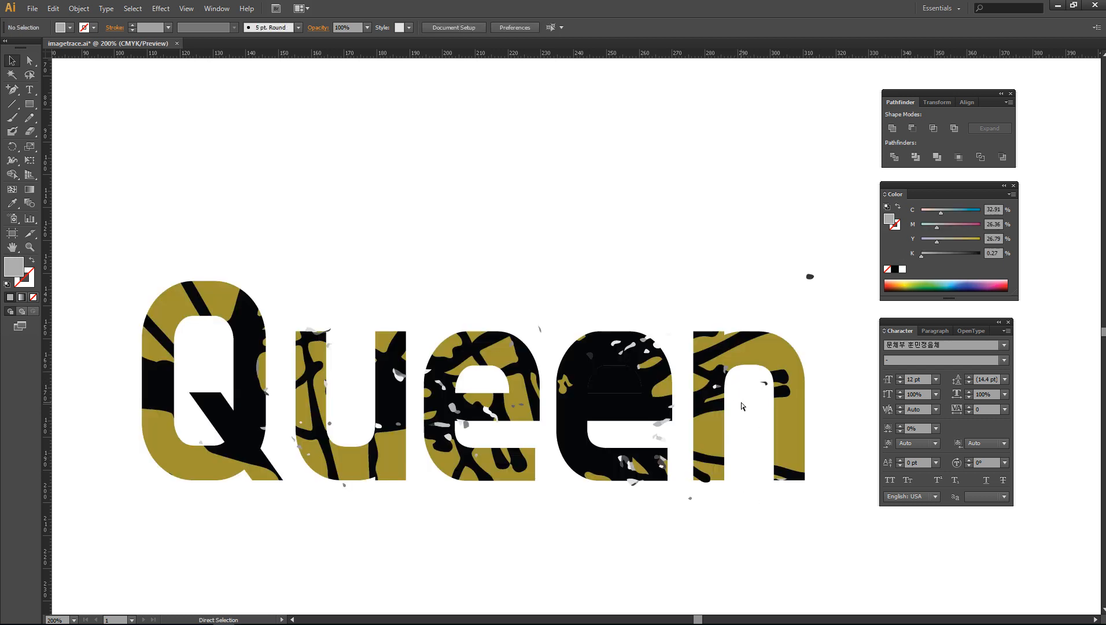
pyautogui.hotkey('ctrl', 'y')
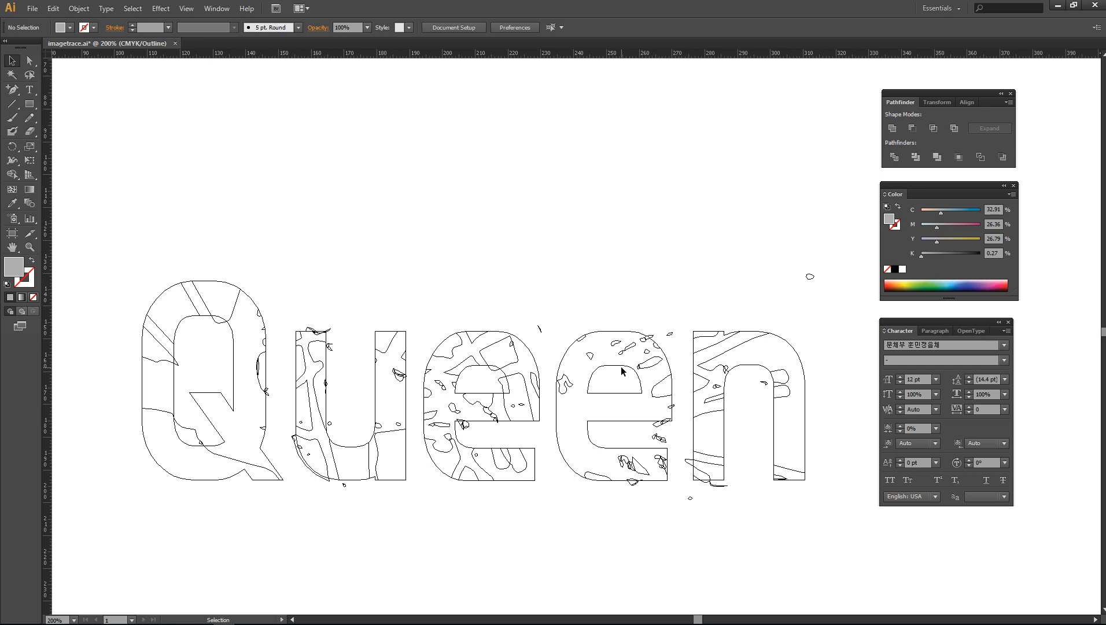
pyautogui.hotkey('ctrl', 'r')
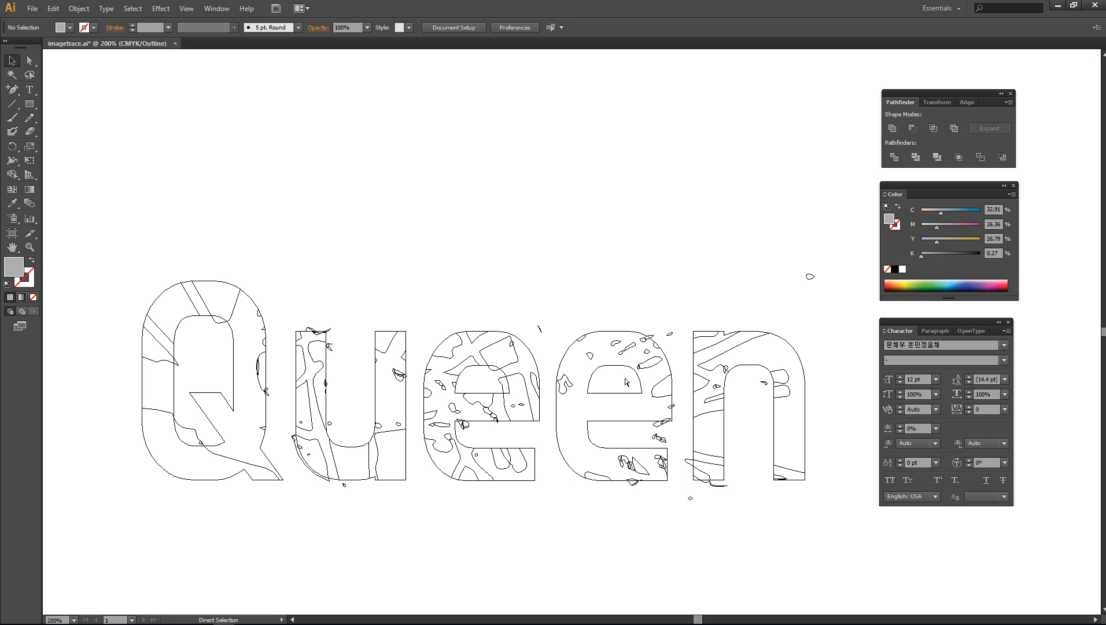
pyautogui.hotkey('ctrl', 'y')
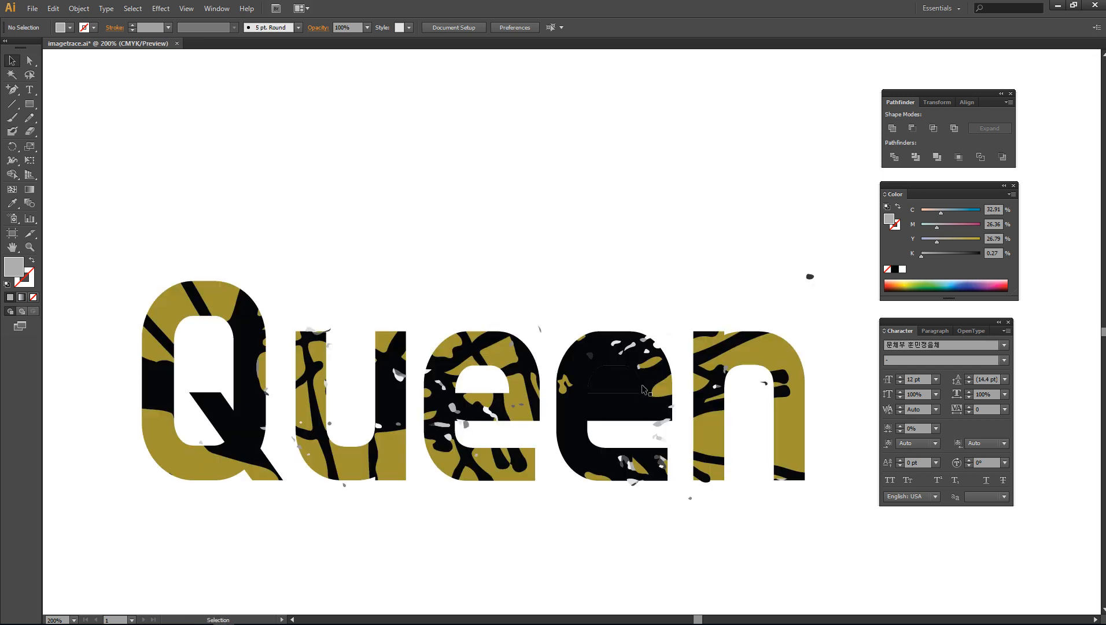
pyautogui.click(616, 379)
pyautogui.press('Delete')
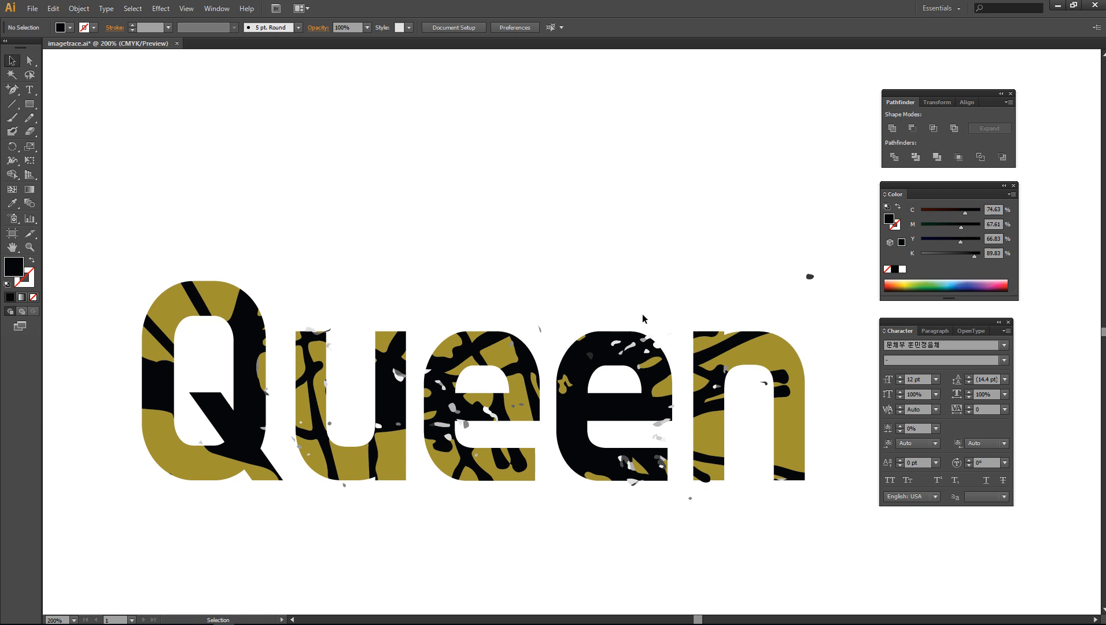
# Step: Delete the stray specks around the second e, inside the n's opening and far above the n
pyautogui.click(539, 327)
pyautogui.moveTo(626, 427); pyautogui.dragTo(675, 448)
pyautogui.press('Delete')
pyautogui.moveTo(721, 533); pyautogui.dragTo(612, 485)
pyautogui.press('Delete')
pyautogui.click(765, 383)
pyautogui.press('Delete')
pyautogui.moveTo(795, 270); pyautogui.dragTo(827, 300)
pyautogui.press('Delete')
# Step: Delete the grey fragments at the top of the u and the small specks on the Q's right edge
pyautogui.moveTo(330, 355); pyautogui.dragTo(305, 332)
pyautogui.press('Delete')
pyautogui.press('Delete')
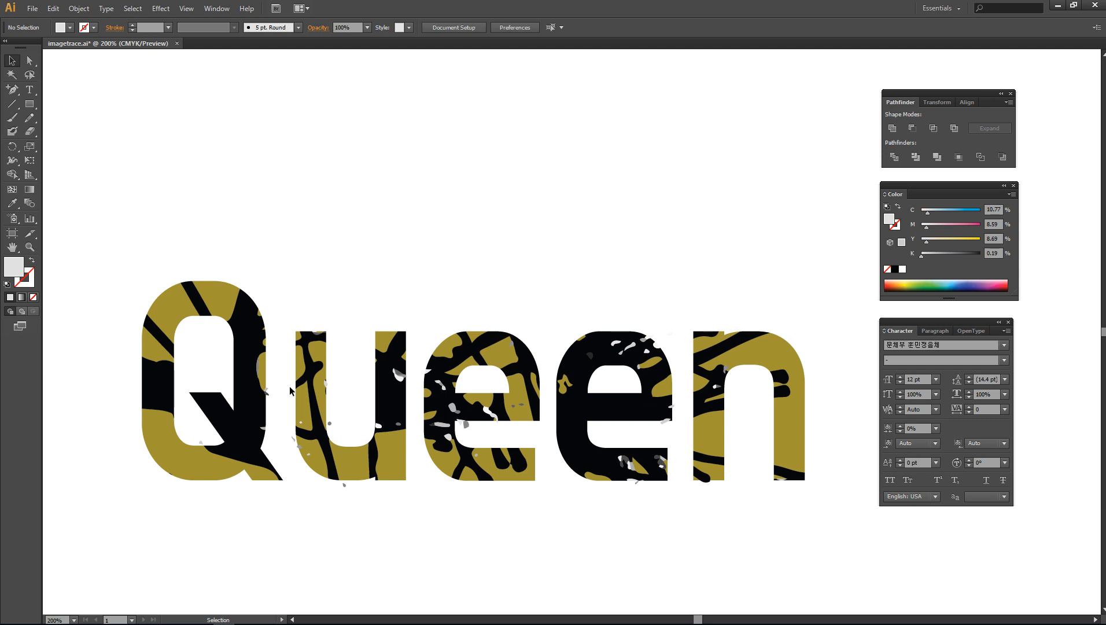
pyautogui.click(267, 393)
pyautogui.press('Delete')
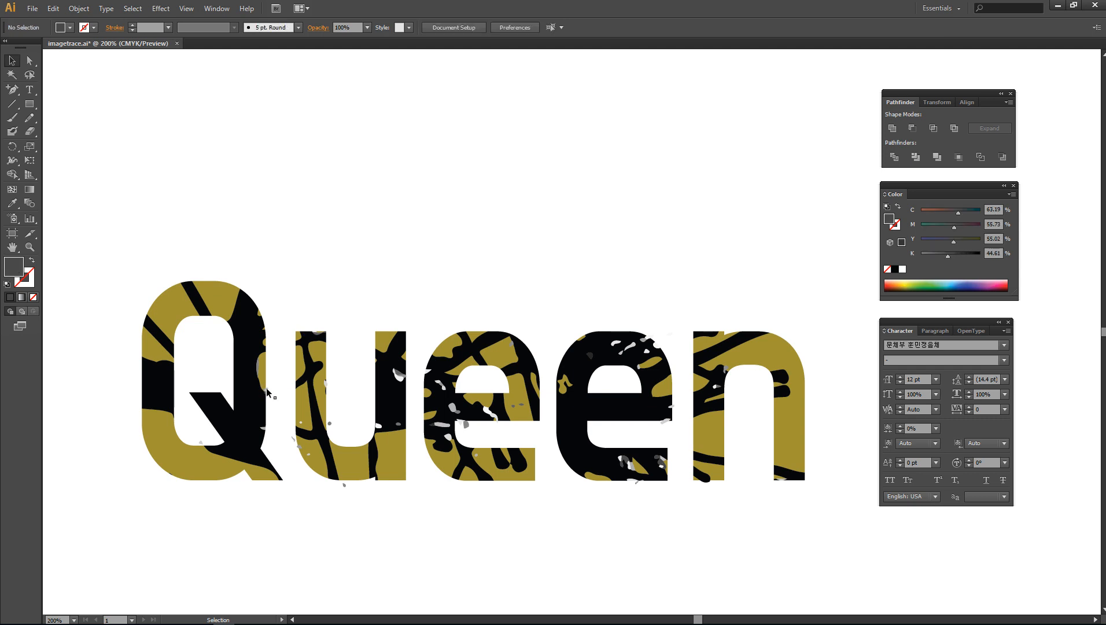
pyautogui.click(267, 389)
pyautogui.press('Delete')
pyautogui.click(281, 410)
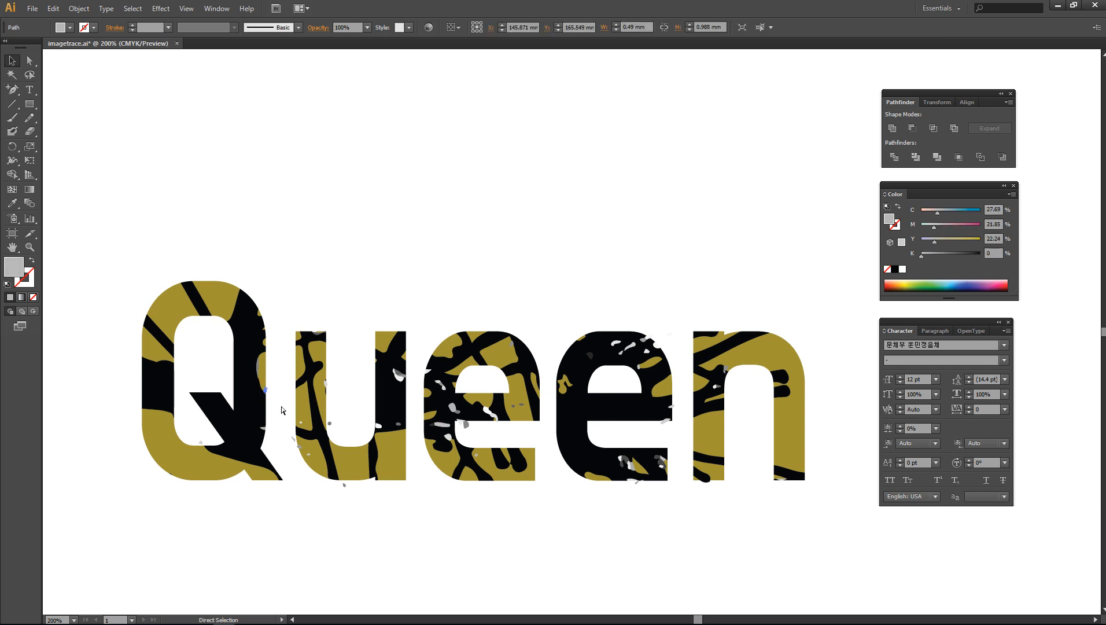
# Step: Switch to outline view and delete the leftover shapes at the bottom of the Q's counter
pyautogui.hotkey('ctrl', '+')
pyautogui.hotkey('ctrl', '+')
pyautogui.moveTo(241, 413); pyautogui.dragTo(467, 377)
pyautogui.hotkey('ctrl', 'y')
pyautogui.moveTo(361, 325); pyautogui.dragTo(346, 349)
pyautogui.click(263, 413)
pyautogui.moveTo(183, 404); pyautogui.dragTo(221, 455)
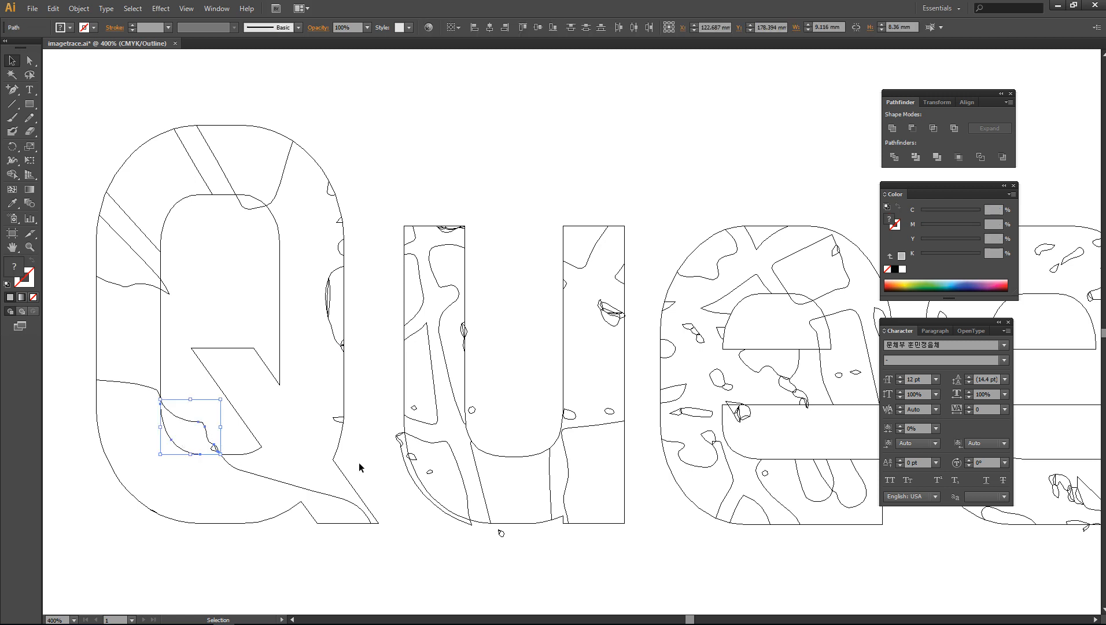
pyautogui.press('Delete')
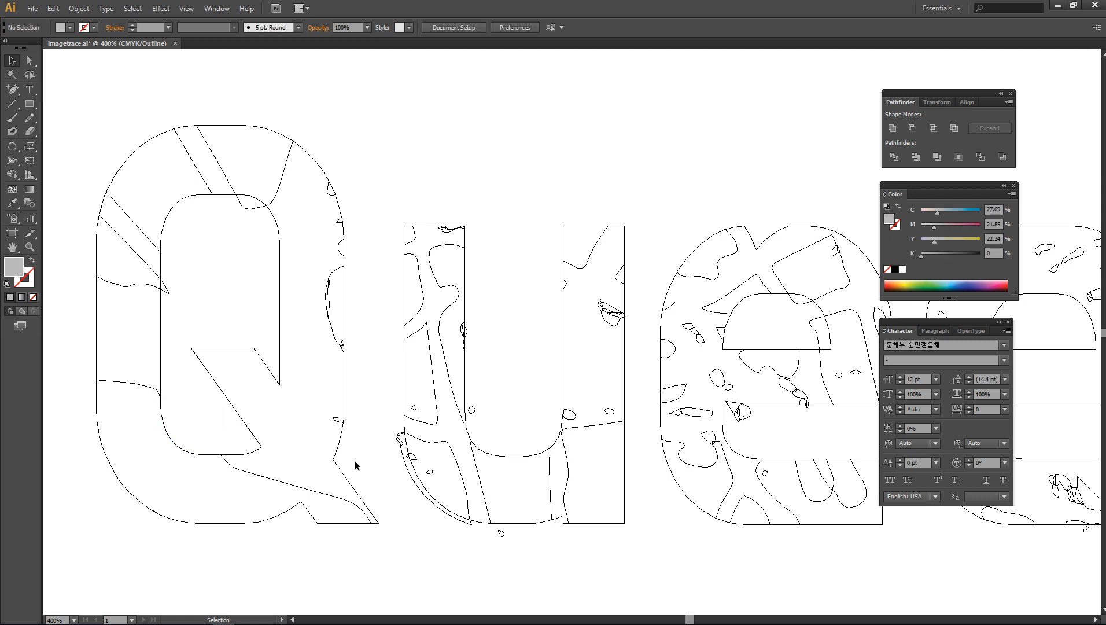
# Step: Delete the small fragments on the u's lower-left edge, in its opening and just below it
pyautogui.moveTo(404, 457); pyautogui.dragTo(404, 461)
pyautogui.press('Delete')
pyautogui.click(409, 458)
pyautogui.click(473, 400)
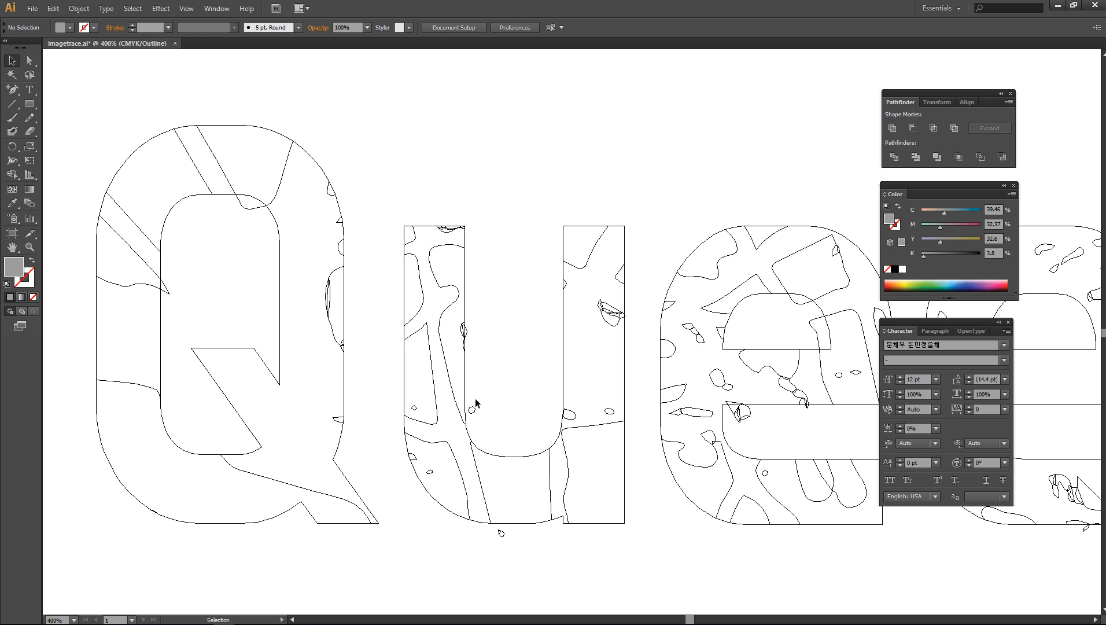
pyautogui.moveTo(470, 415); pyautogui.dragTo(470, 416)
pyautogui.press('Delete')
pyautogui.click(467, 331)
pyautogui.press('Delete')
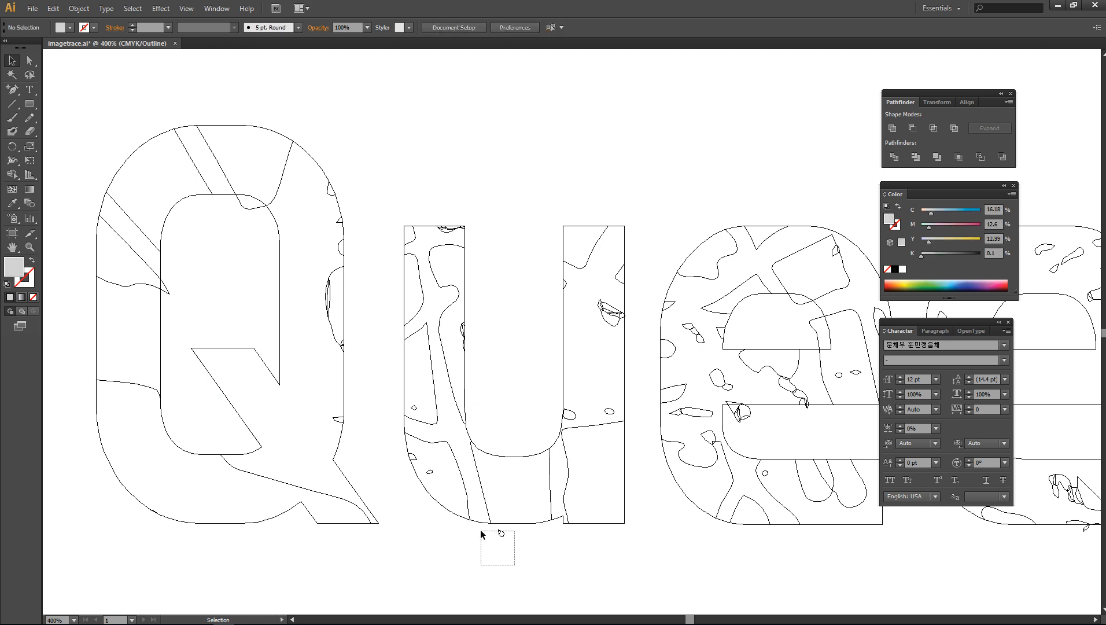
pyautogui.moveTo(481, 534); pyautogui.dragTo(483, 529)
pyautogui.press('Delete')
# Step: Delete the fragments below and beside the second e and the shapes protruding around the n's left stem
pyautogui.press('space')
pyautogui.moveTo(817, 455); pyautogui.dragTo(359, 405)
pyautogui.moveTo(674, 545); pyautogui.dragTo(610, 479)
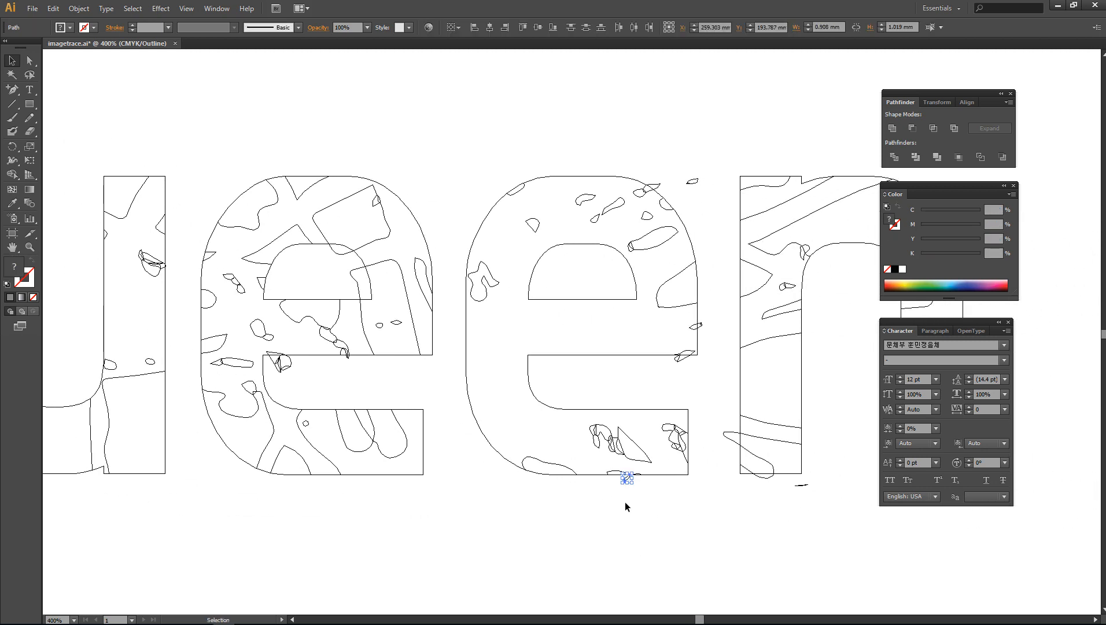
pyautogui.press('Delete')
pyautogui.moveTo(830, 516)
pyautogui.mouseDown()
pyautogui.moveTo(797, 487)
pyautogui.moveTo(753, 477)
pyautogui.moveTo(726, 440)
pyautogui.mouseUp()
pyautogui.press('Delete')
pyautogui.press('Delete')
pyautogui.moveTo(703, 396); pyautogui.dragTo(670, 356)
pyautogui.press('Delete')
pyautogui.moveTo(657, 188); pyautogui.dragTo(658, 187)
pyautogui.press('Delete')
# Step: Return to preview view and examine the u and both e's for leftover grey and white fragments
pyautogui.press('space')
pyautogui.press('space')
pyautogui.moveTo(721, 269); pyautogui.dragTo(541, 251)
pyautogui.moveTo(564, 315); pyautogui.dragTo(684, 341)
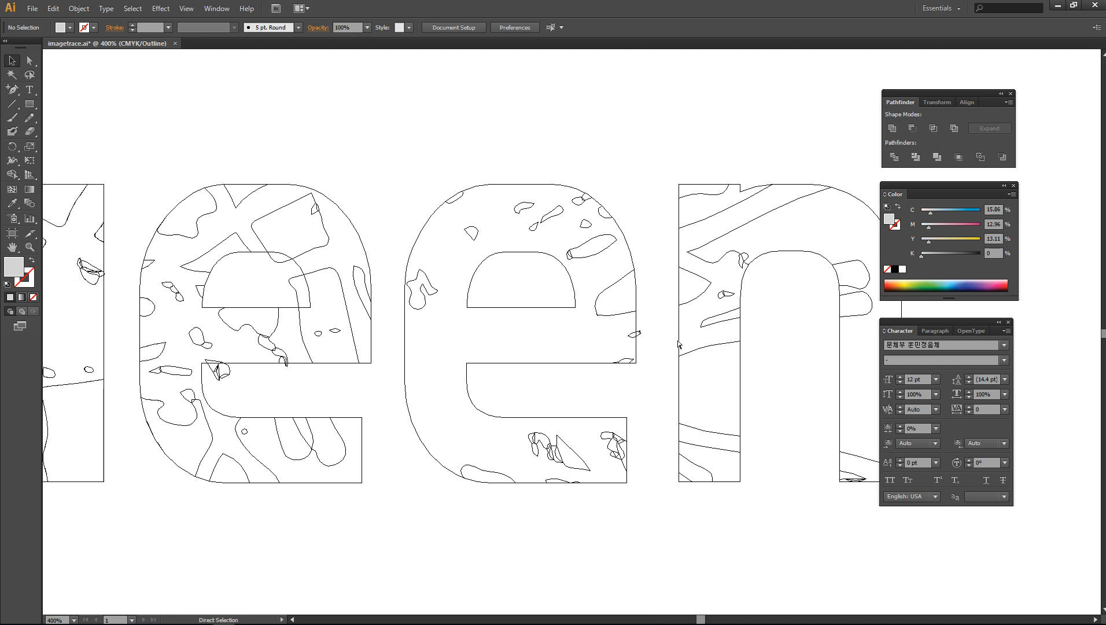
pyautogui.hotkey('ctrl', 'y')
pyautogui.press('space')
pyautogui.moveTo(423, 340); pyautogui.dragTo(551, 350)
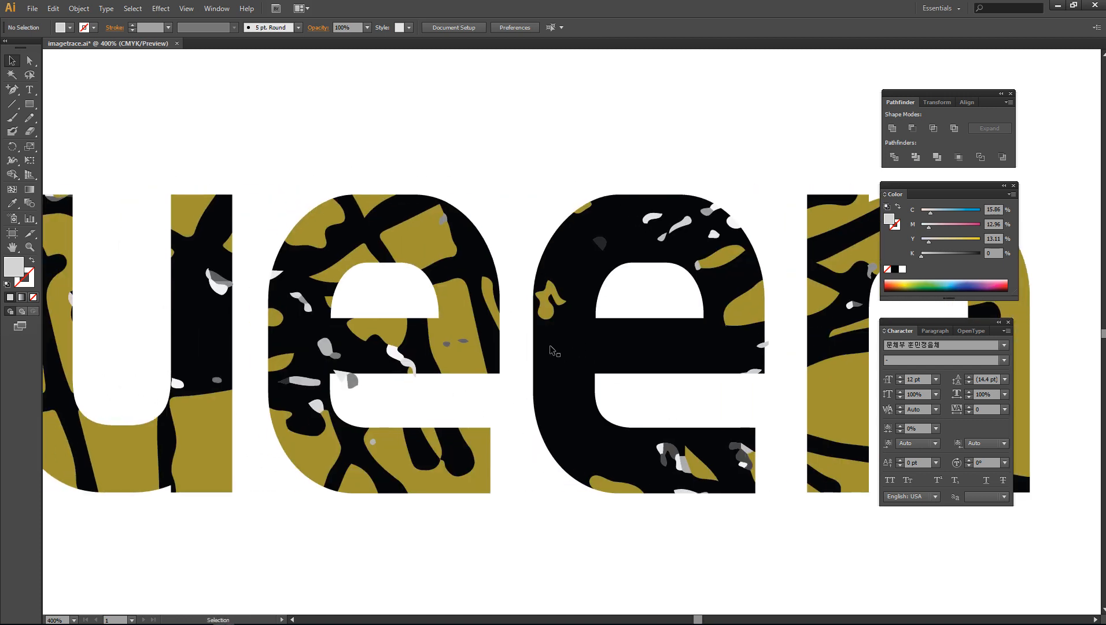
# Step: Recolour the second e's black body yellow-green
pyautogui.hotkey('ctrl', '-')
pyautogui.click(576, 349)
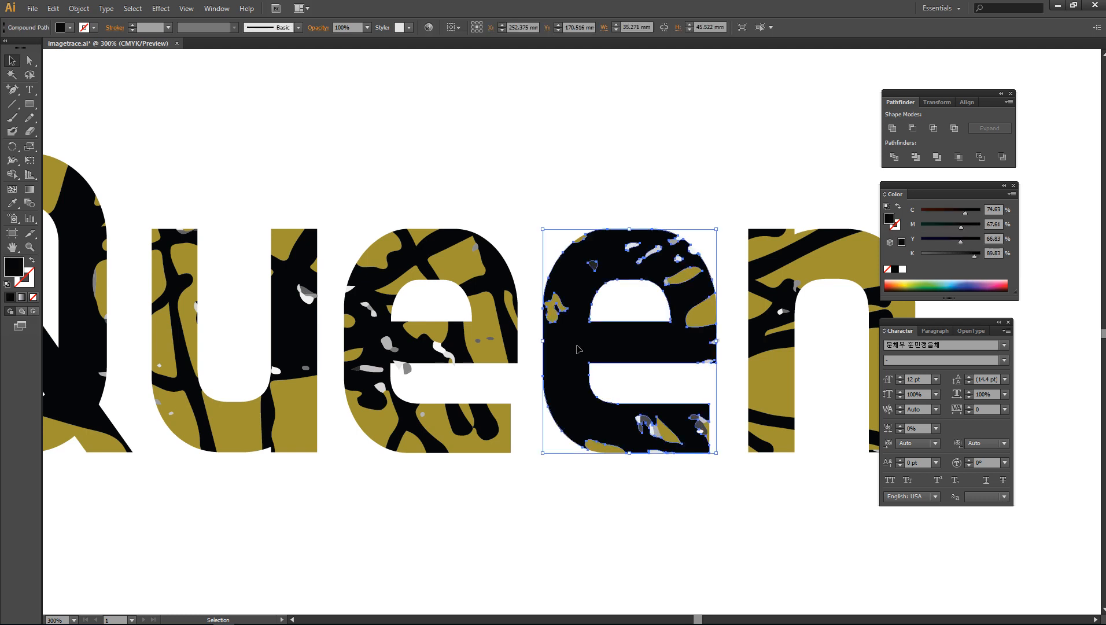
pyautogui.click(911, 283)
# Step: Recolour the second e's olive patch on the right edge rust red with magenta 86%, and the olive sliver above it light blue
pyautogui.click(701, 310)
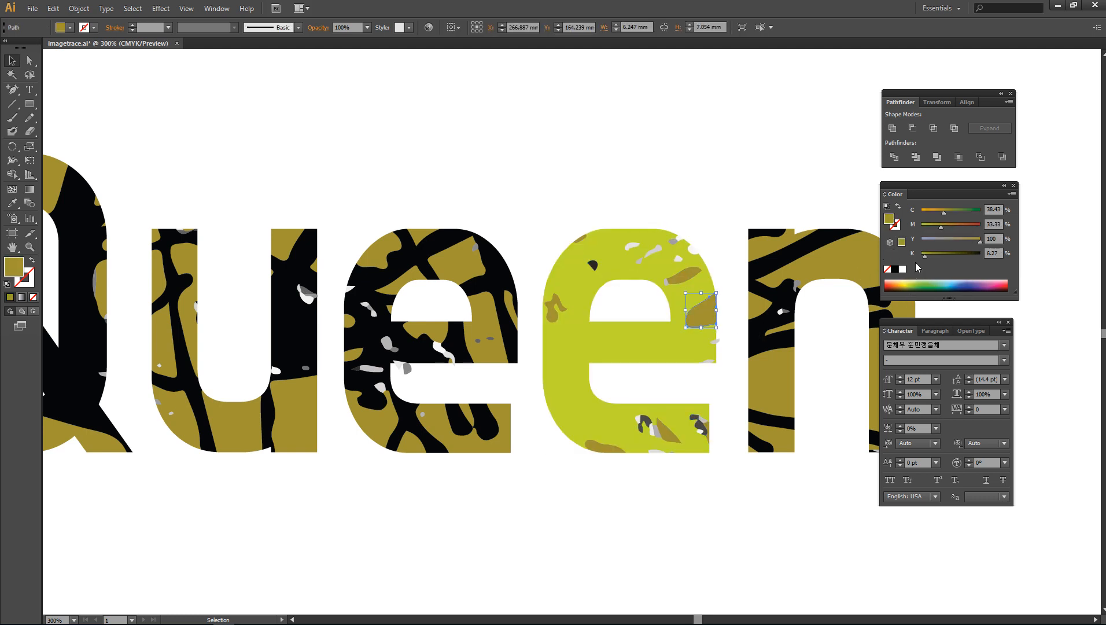
pyautogui.click(973, 224)
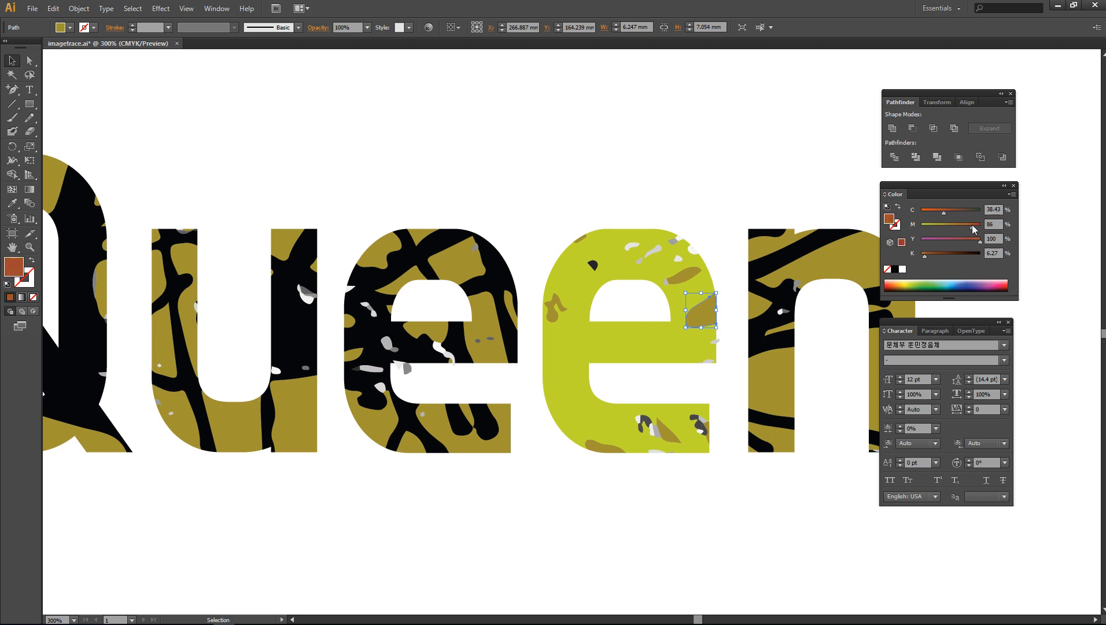
pyautogui.click(681, 281)
pyautogui.click(945, 282)
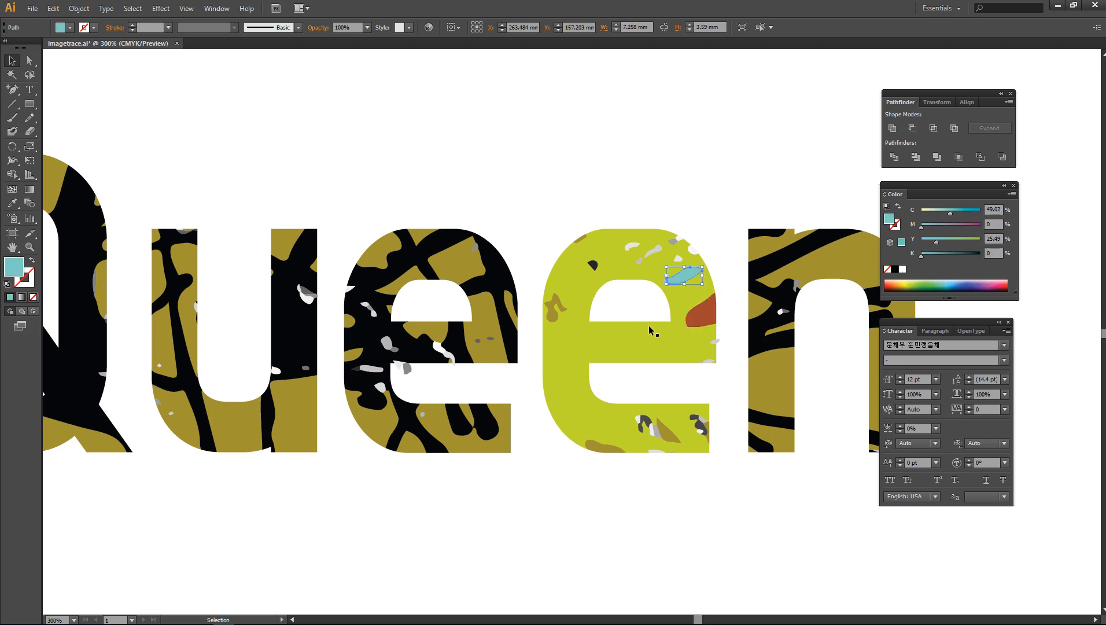
# Step: Delete the small grey fragments inside the first e's lower opening
pyautogui.click(448, 345)
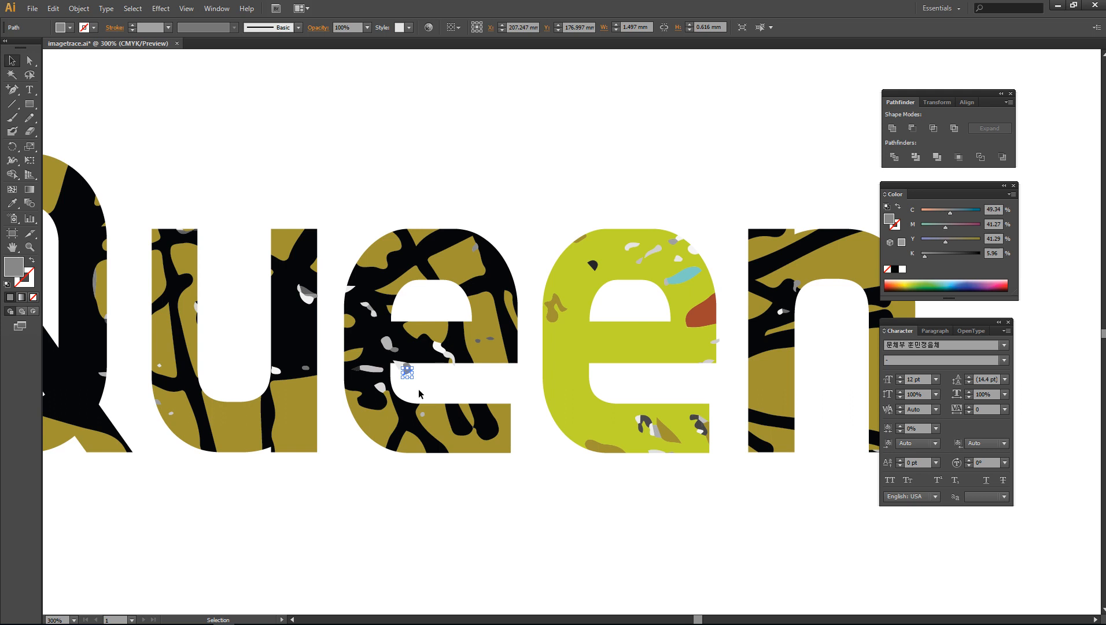
pyautogui.moveTo(422, 392); pyautogui.dragTo(399, 366)
pyautogui.press('Delete')
# Step: Recolour the first e's main black splatter pinkish red and the rightmost black drop in its lower arm brown
pyautogui.click(404, 350)
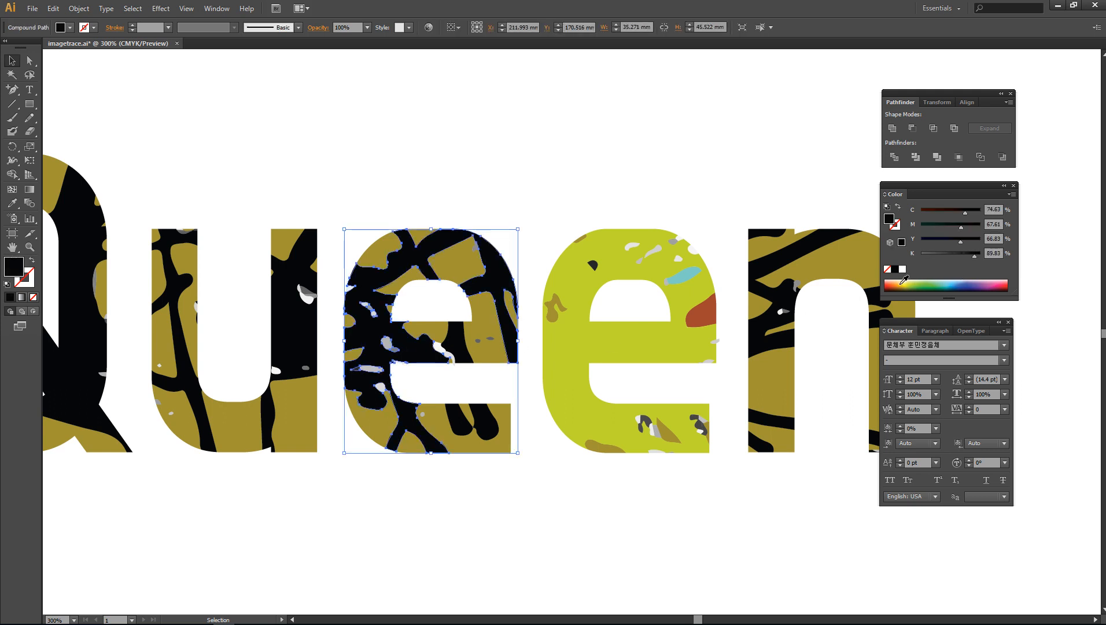
pyautogui.click(901, 284)
pyautogui.click(990, 285)
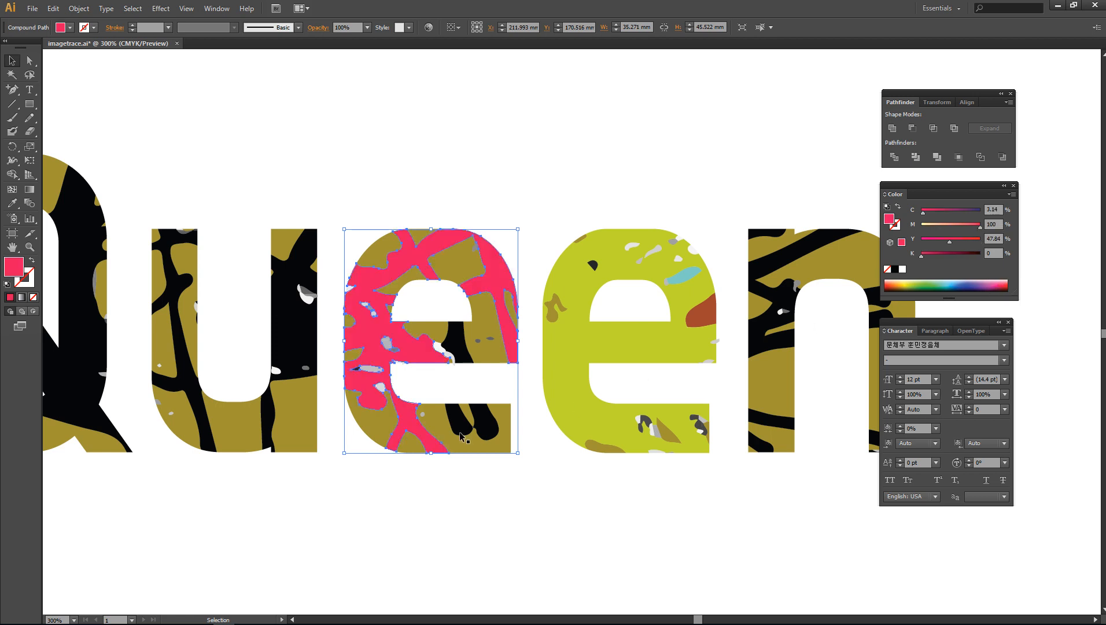
pyautogui.click(486, 429)
pyautogui.click(901, 284)
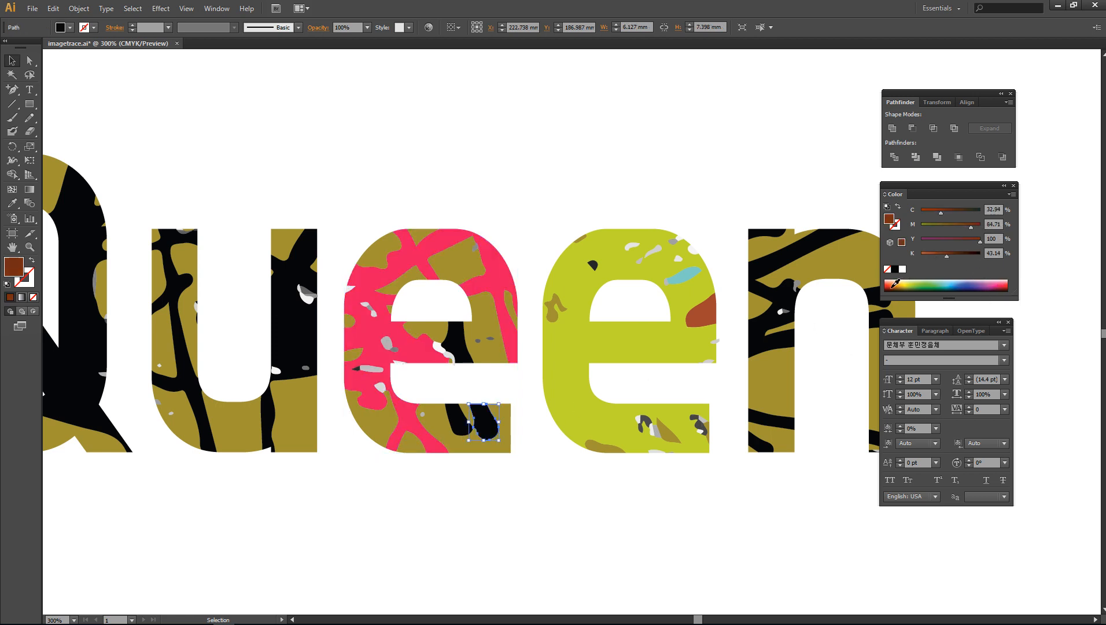
pyautogui.click(896, 289)
# Step: Recolour the black splatter on the u's right stem dark brown by setting cyan to about 8%
pyautogui.click(293, 339)
pyautogui.hscroll(-3, 294, 340)
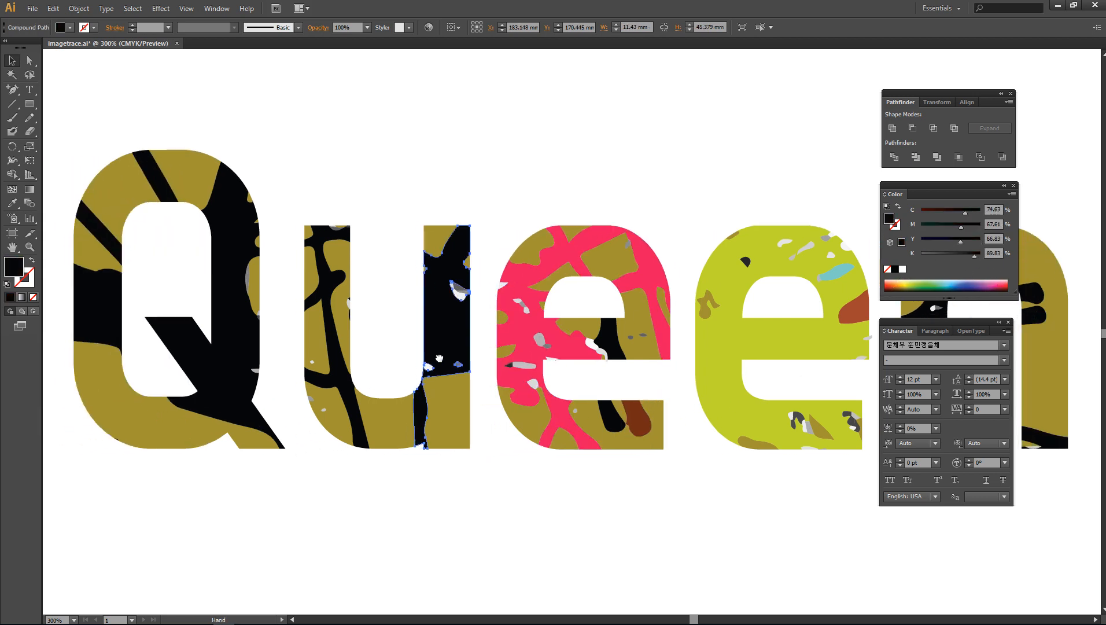
pyautogui.click(938, 213)
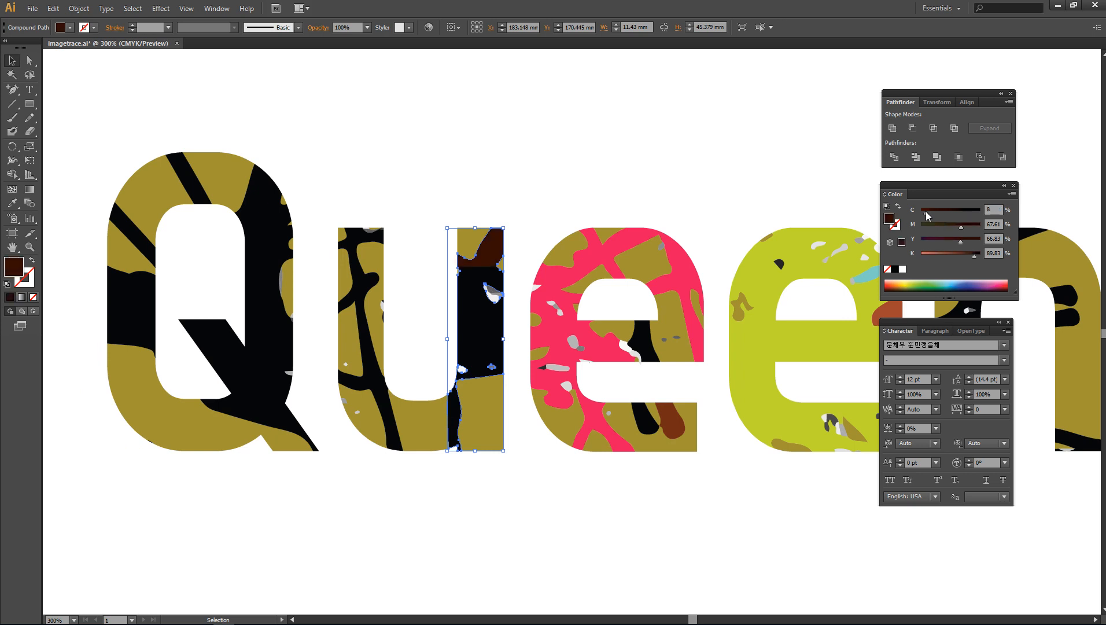
pyautogui.moveTo(927, 216); pyautogui.dragTo(928, 216)
# Step: Recolour the Q's black right side and tail teal, and the diagonal black stripe on its upper left light blue
pyautogui.click(266, 317)
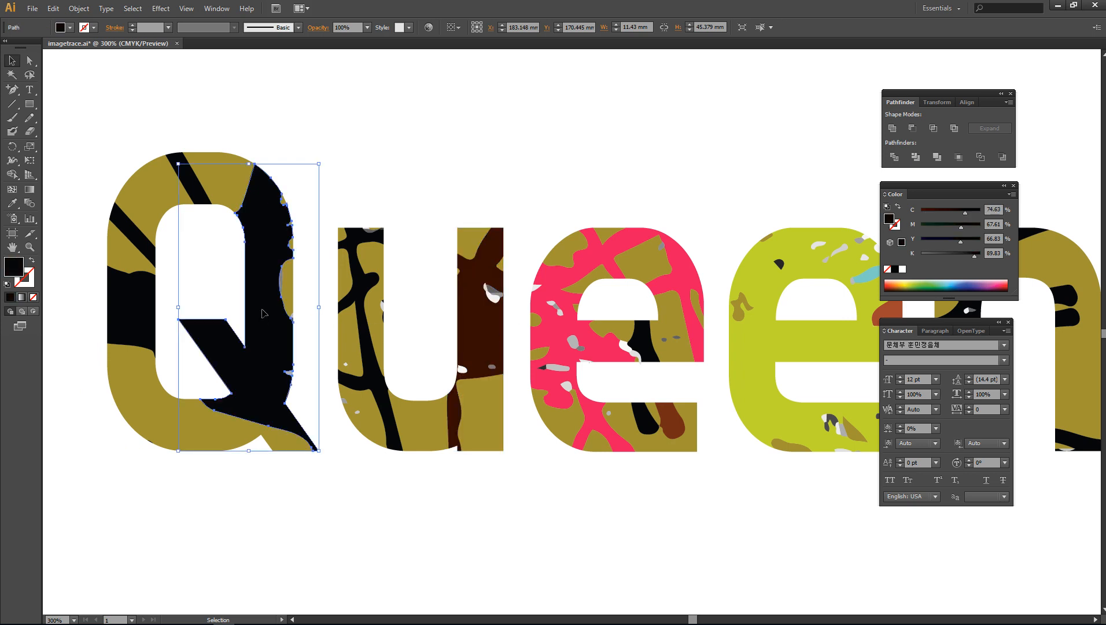
pyautogui.click(949, 282)
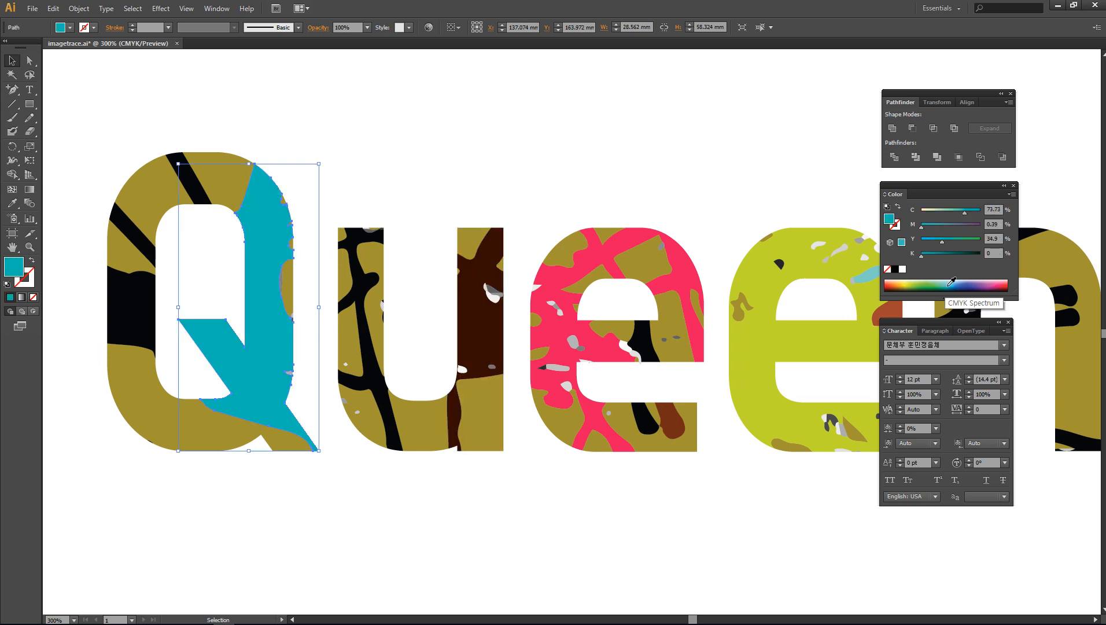
pyautogui.click(132, 234)
pyautogui.click(917, 283)
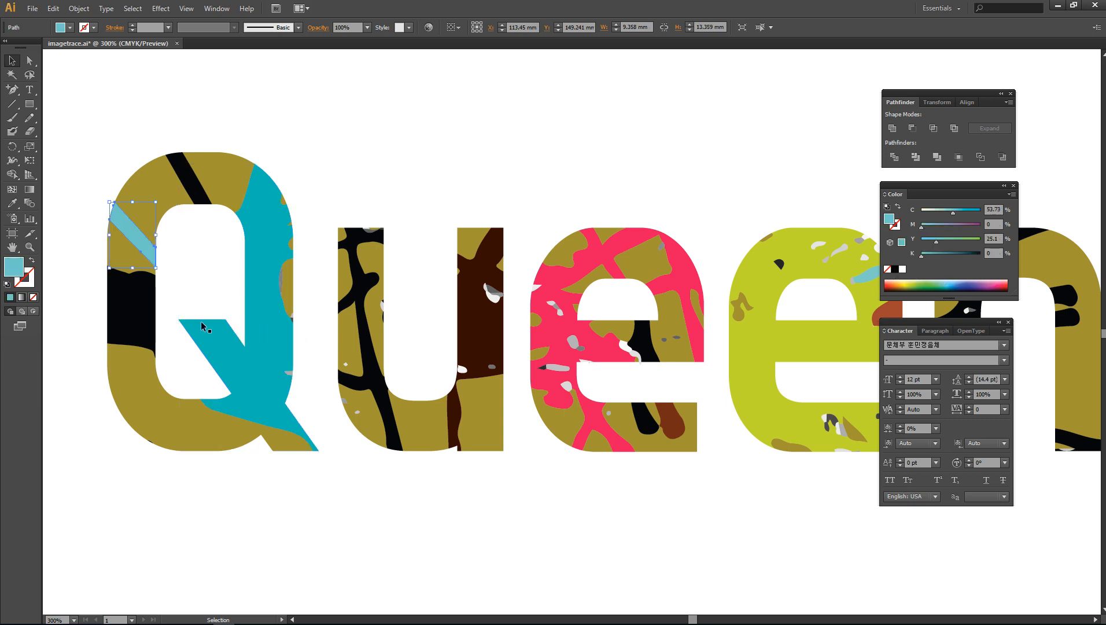
# Step: Recolour the black block on the Q's left side red and the olive patch on its right edge dark green
pyautogui.click(132, 312)
pyautogui.click(890, 283)
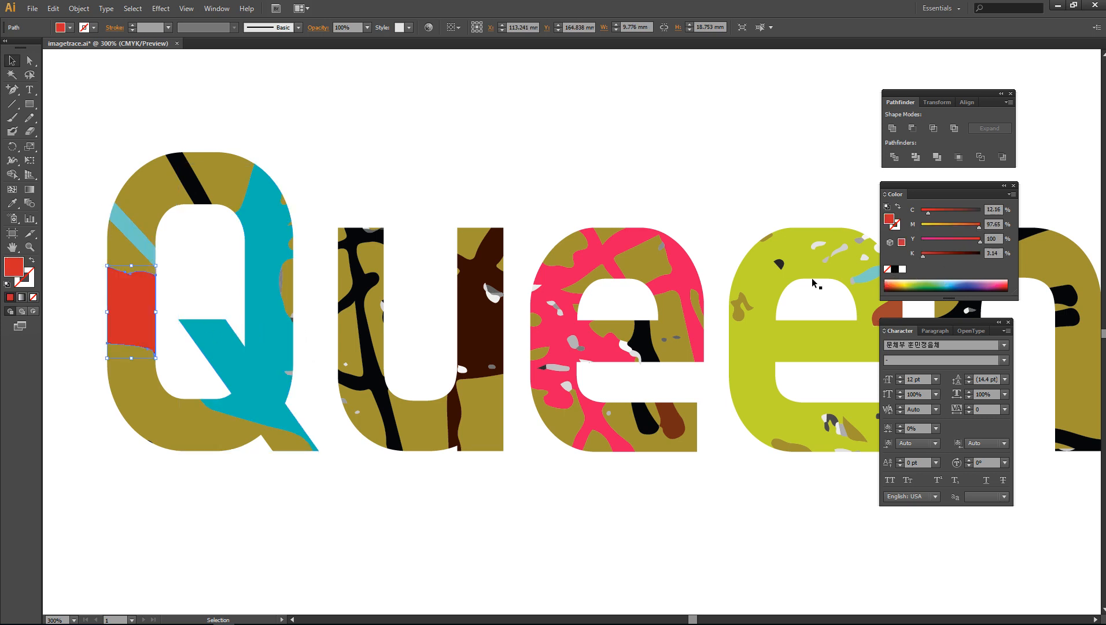
pyautogui.click(290, 276)
pyautogui.click(972, 212)
# Step: Fill the large olive patch in the n's left stem with black
pyautogui.click(767, 320)
pyautogui.press('space')
pyautogui.moveTo(797, 351); pyautogui.dragTo(614, 321)
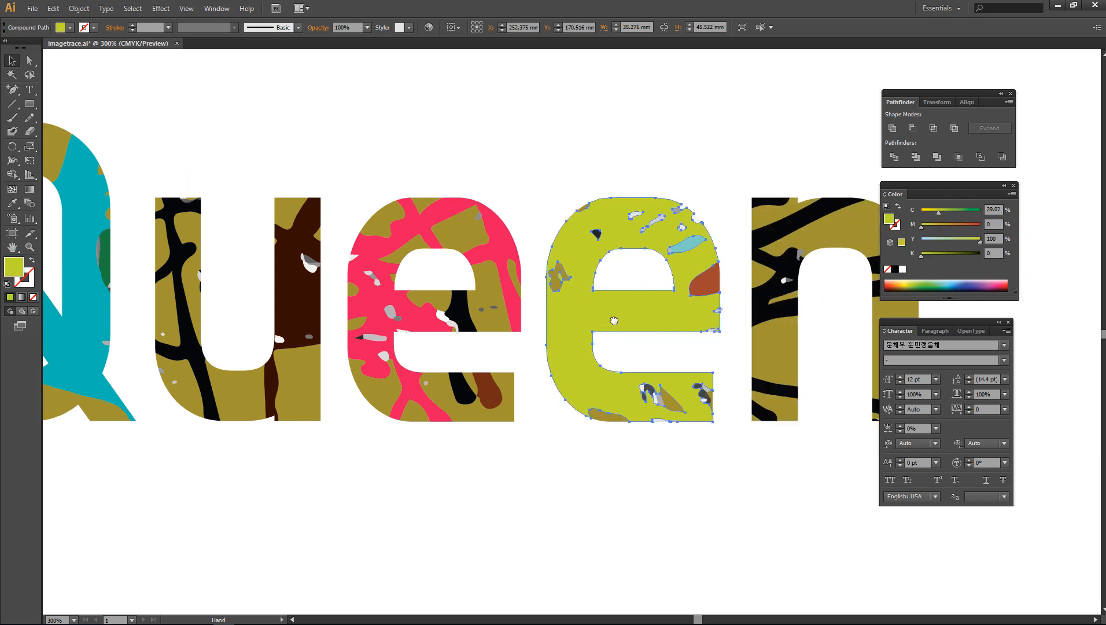
pyautogui.click(770, 364)
pyautogui.press('space')
pyautogui.moveTo(837, 353); pyautogui.dragTo(721, 354)
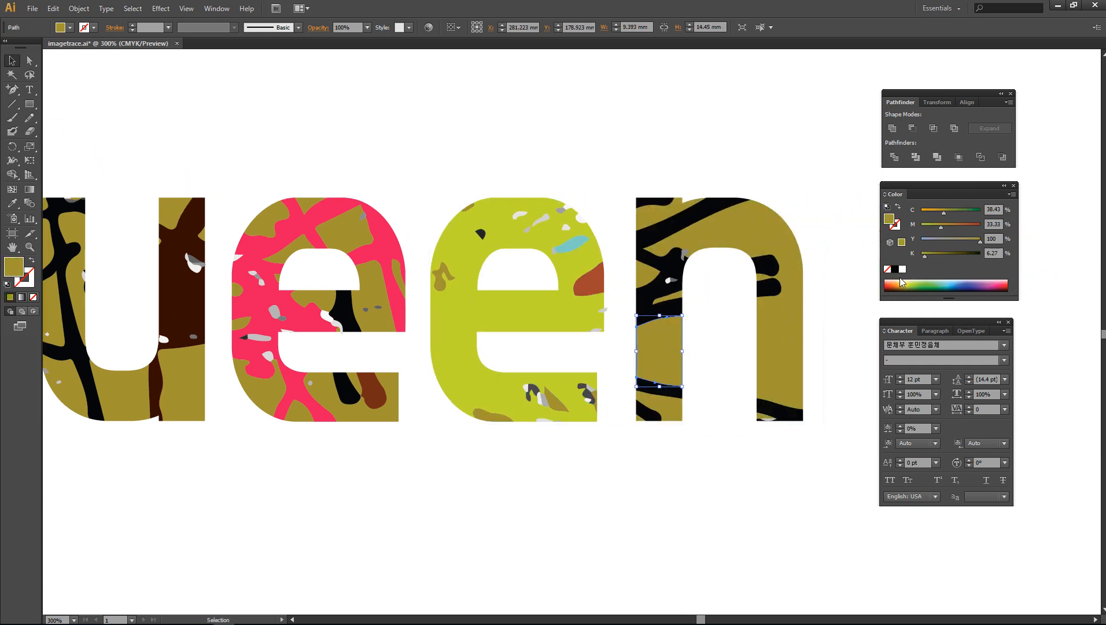
pyautogui.click(896, 269)
# Step: Recolour the large olive area over the n's arch and right stem pink
pyautogui.click(781, 327)
pyautogui.click(995, 283)
pyautogui.click(862, 322)
# Step: Recolour the black splatter on the n's upper left terracotta by setting cyan to 7% and black to 19%
pyautogui.click(683, 225)
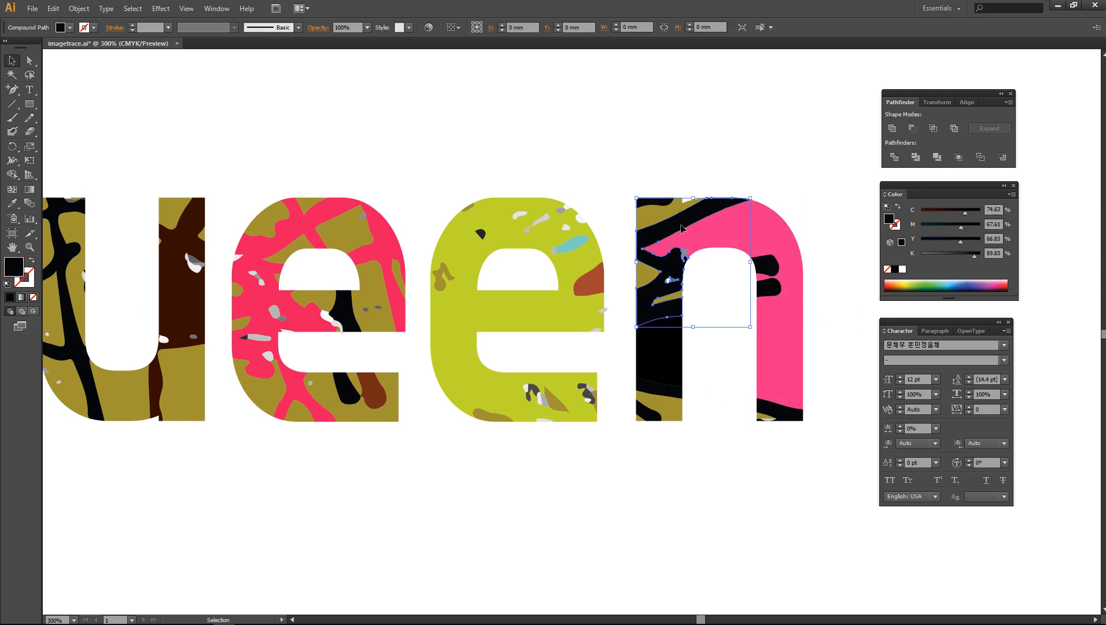
pyautogui.click(926, 210)
pyautogui.click(933, 252)
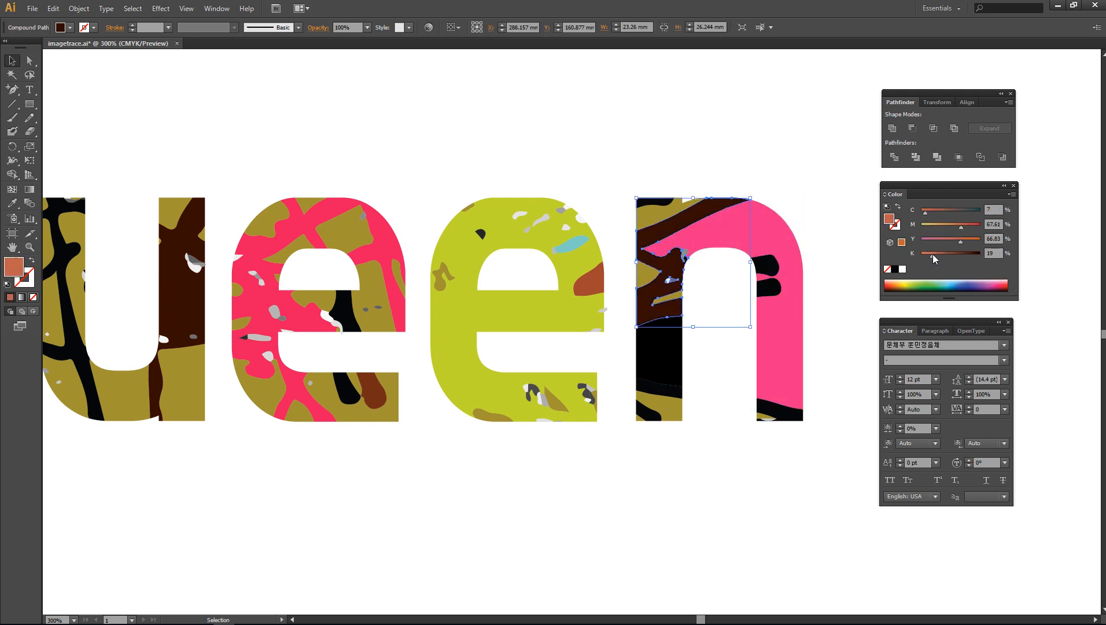
pyautogui.click(838, 289)
# Step: Recolour the second e's light blue sliver red and the remaining black drop in the first e's lower arm green
pyautogui.click(569, 253)
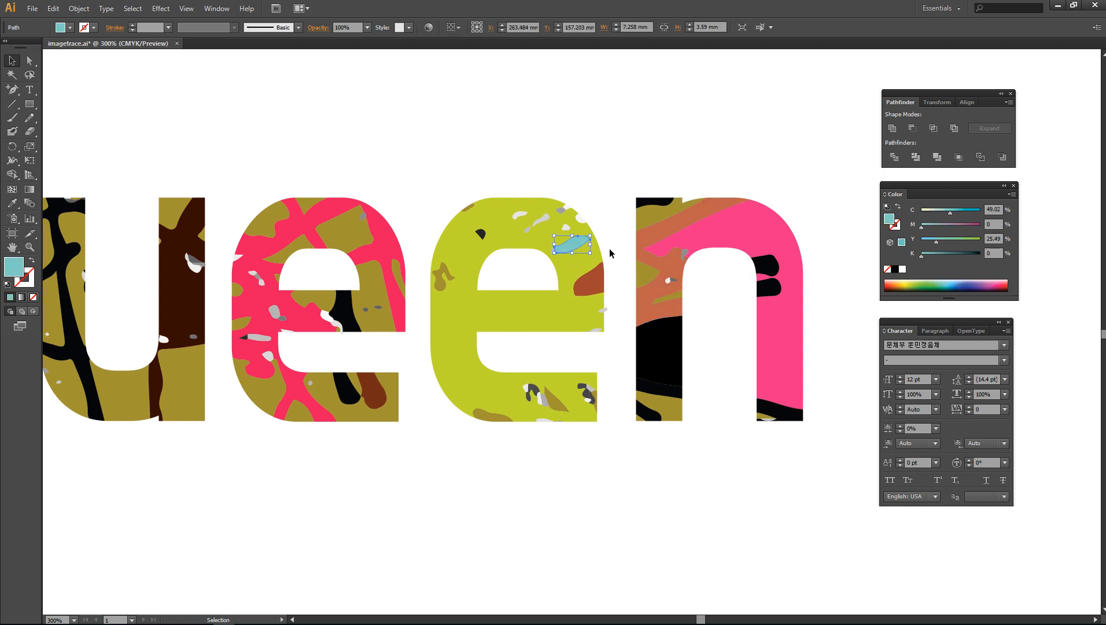
pyautogui.click(901, 282)
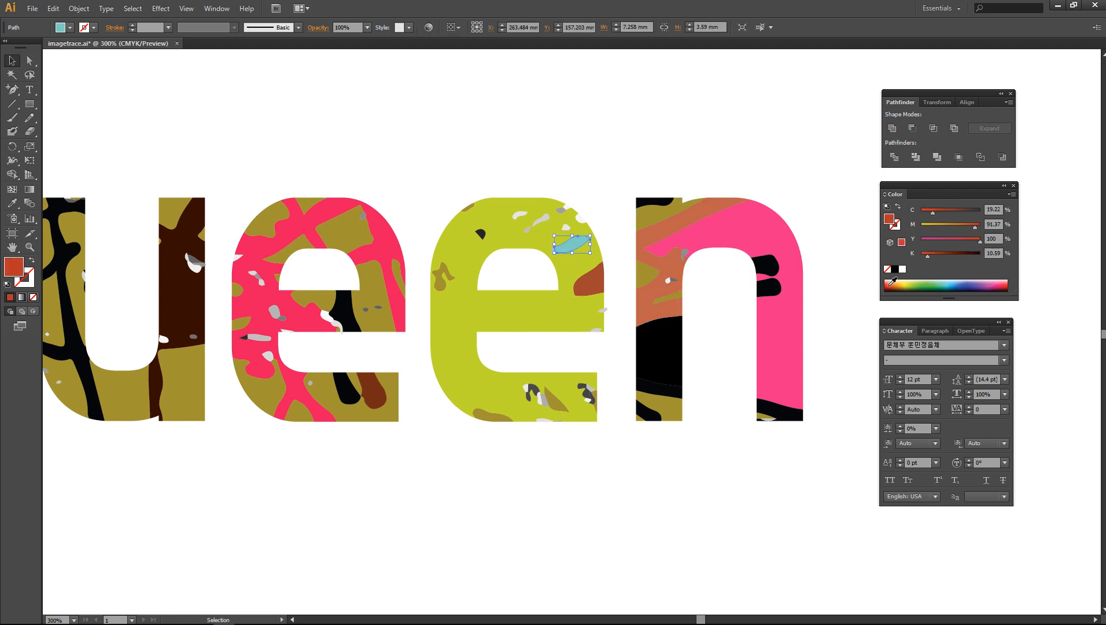
pyautogui.click(347, 394)
pyautogui.click(922, 281)
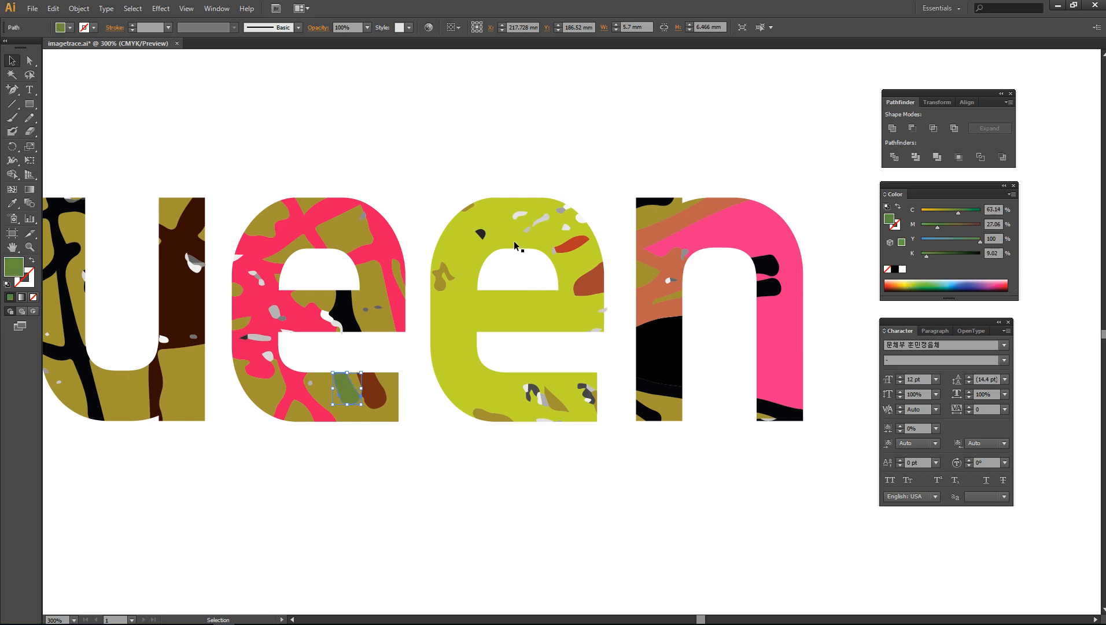
# Step: Recolour the olive splash on the second e's left side dark green and the u's lower-right olive patch orange-red
pyautogui.click(441, 277)
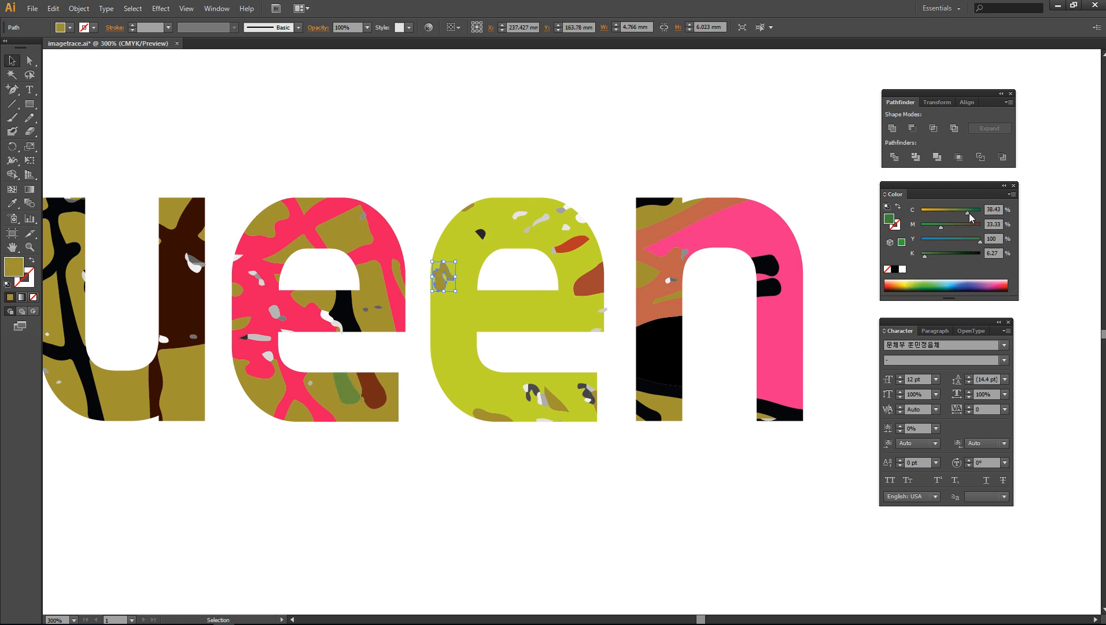
pyautogui.moveTo(968, 214); pyautogui.dragTo(976, 214)
pyautogui.press('space')
pyautogui.moveTo(292, 274); pyautogui.dragTo(531, 276)
pyautogui.click(415, 386)
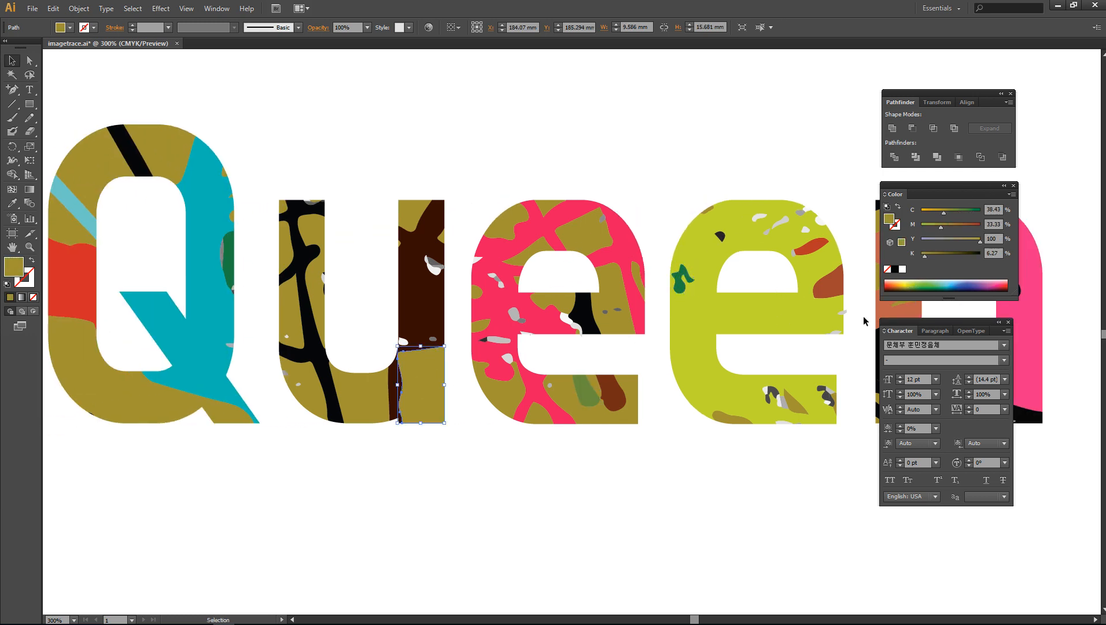
pyautogui.click(911, 283)
pyautogui.click(892, 284)
pyautogui.click(443, 454)
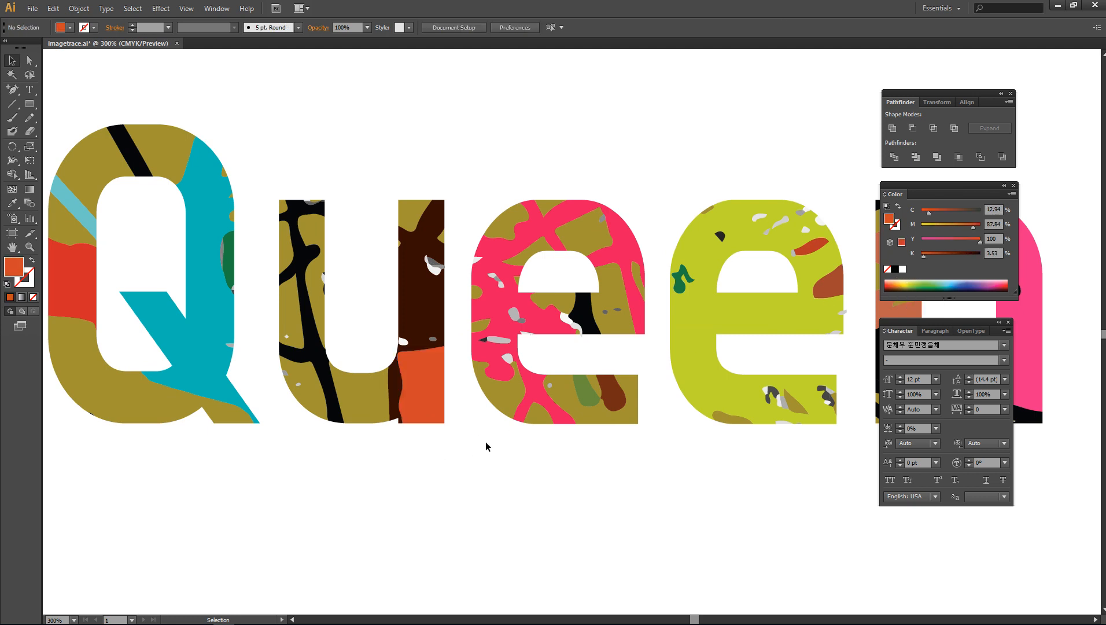
# Step: Recolour the olive patch at the u's base orange and the inner olive patch of its left stem green with cyan 90%
pyautogui.click(355, 390)
pyautogui.click(913, 282)
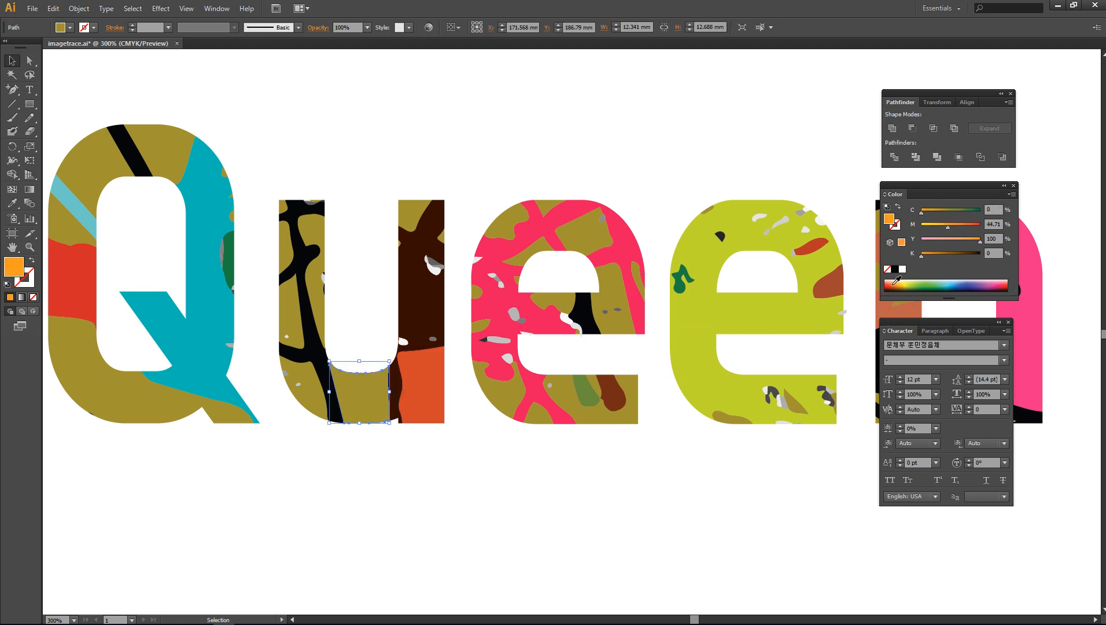
pyautogui.click(333, 467)
pyautogui.click(278, 352)
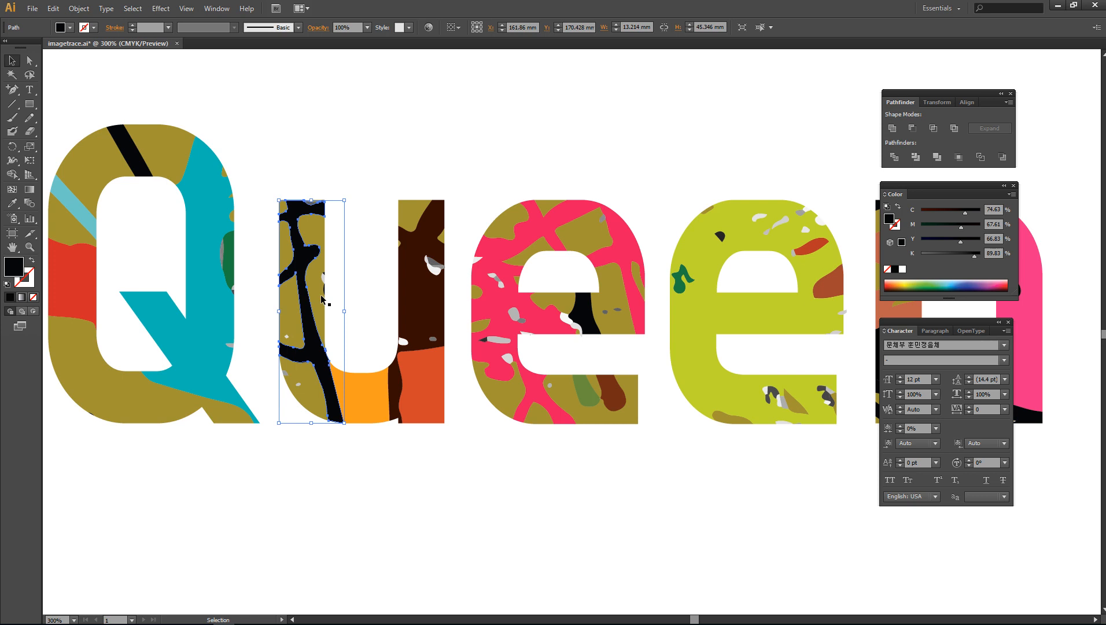
pyautogui.click(321, 320)
pyautogui.click(974, 211)
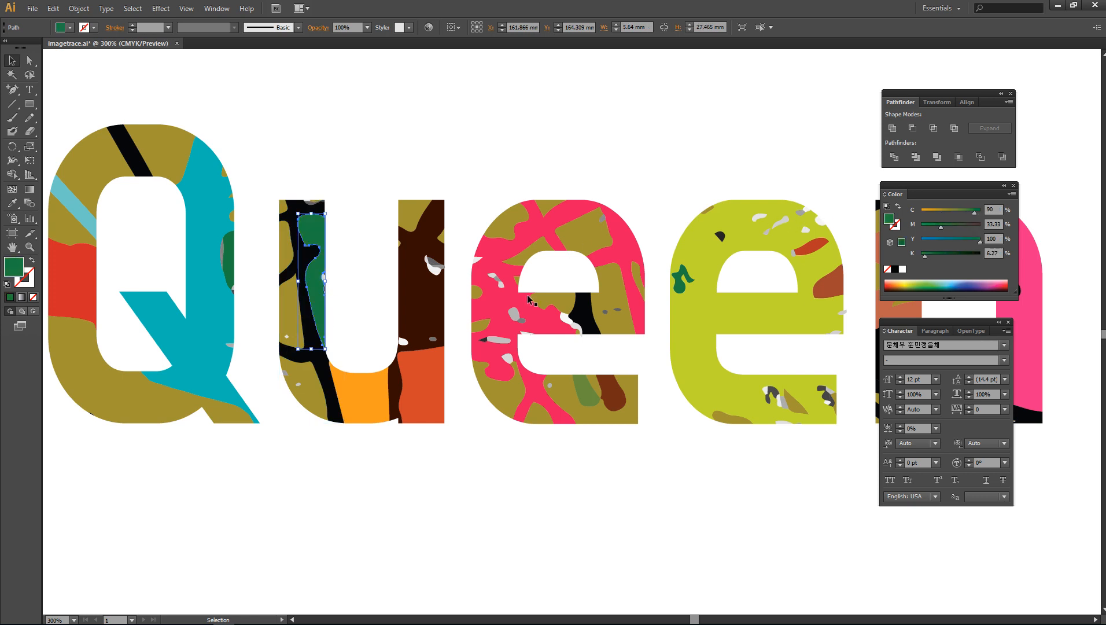
# Step: Recolour the olive patch at the top of the Q a near-black brown
pyautogui.click(158, 168)
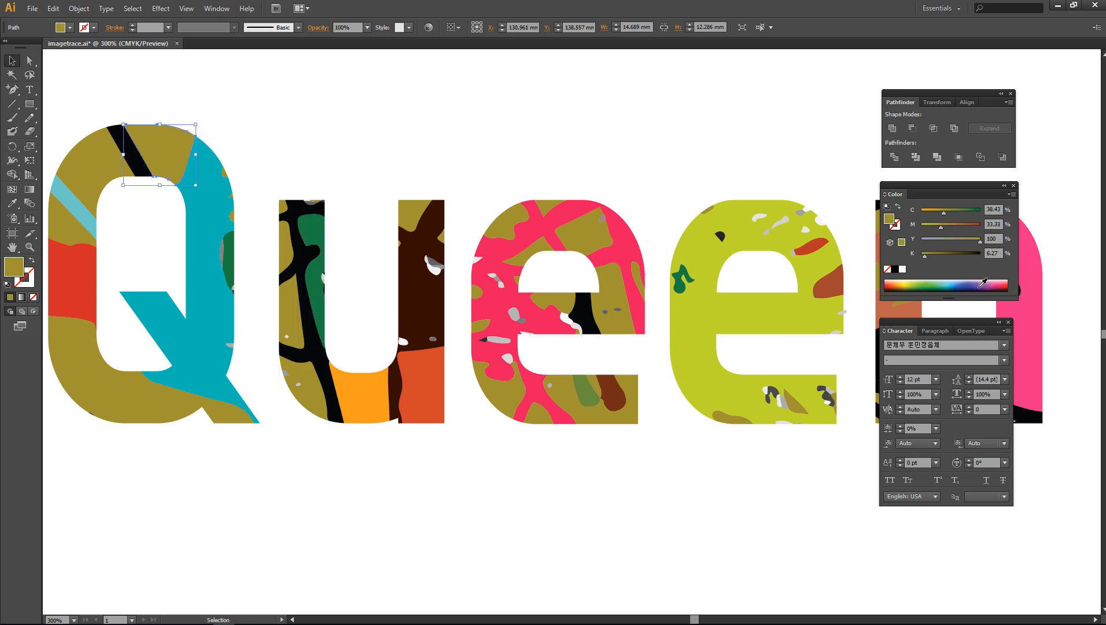
pyautogui.click(897, 283)
pyautogui.click(535, 167)
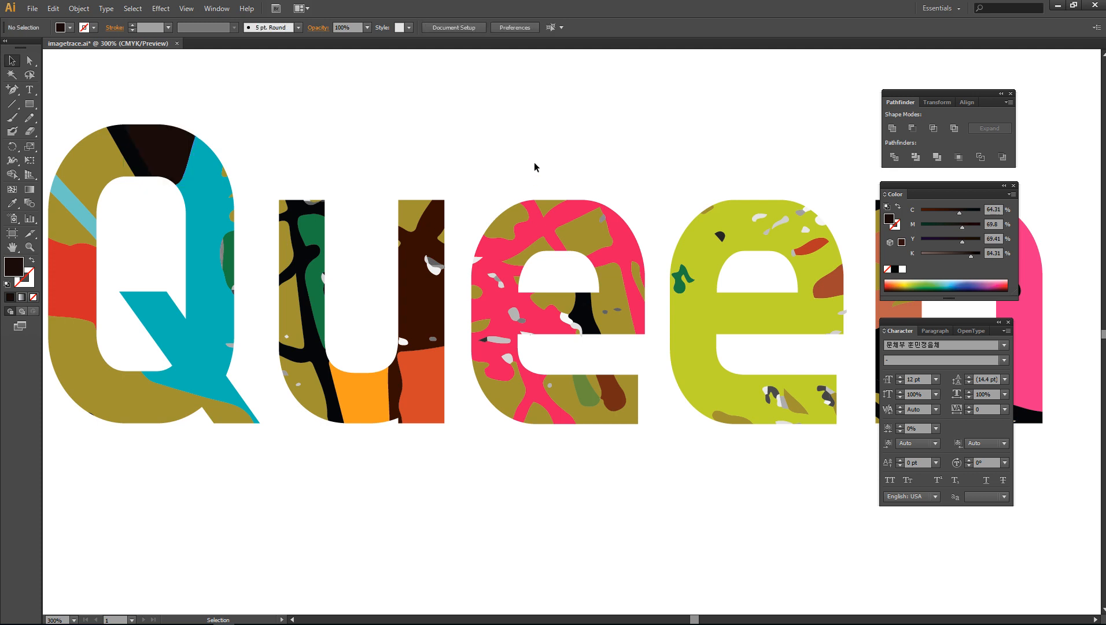
# Step: Try to unite the light grey fragment near the second e's top with the letter's yellow-green body, and undo it
pyautogui.hotkey('ctrl', '-')
pyautogui.hotkey('ctrl', '-')
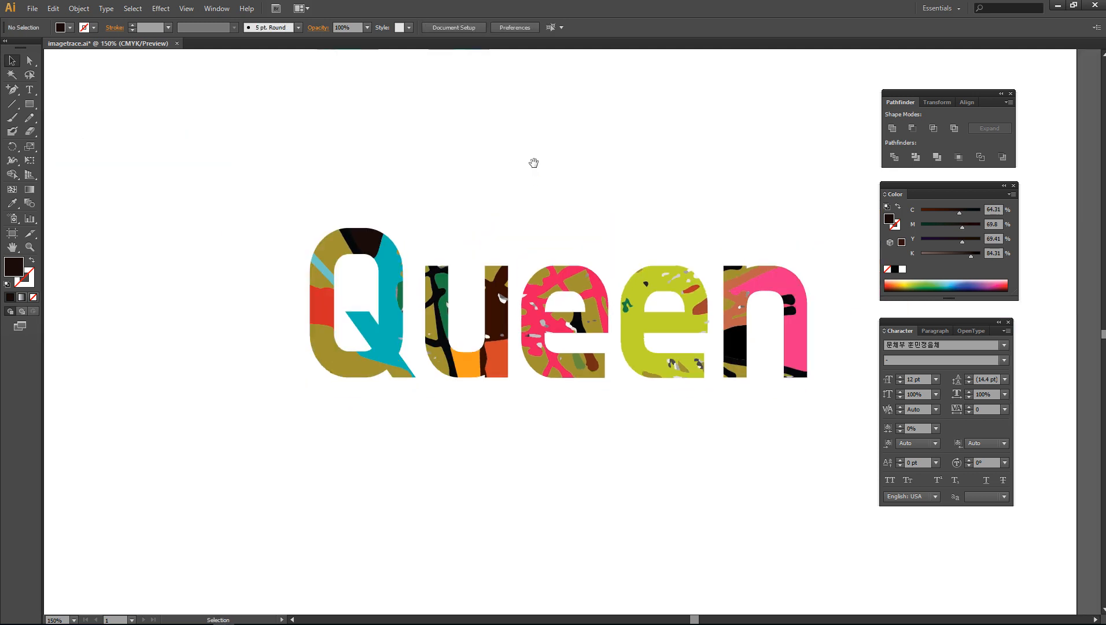
pyautogui.moveTo(534, 164); pyautogui.dragTo(473, 237)
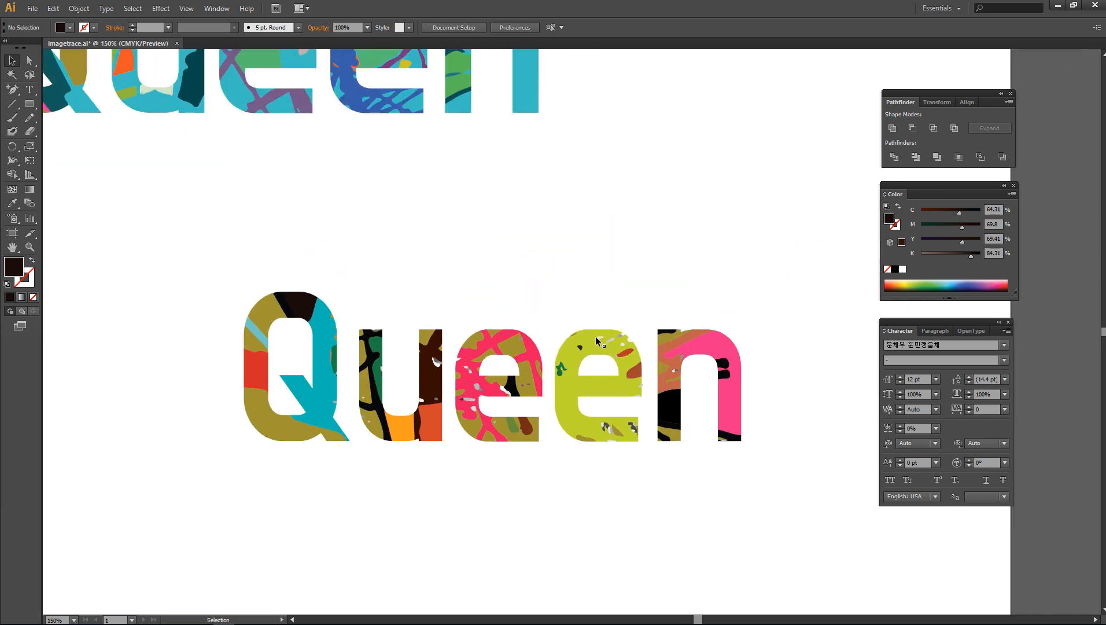
pyautogui.hotkey('ctrl', '+')
pyautogui.hotkey('ctrl', '+')
pyautogui.hotkey('ctrl', '+')
pyautogui.click(612, 342)
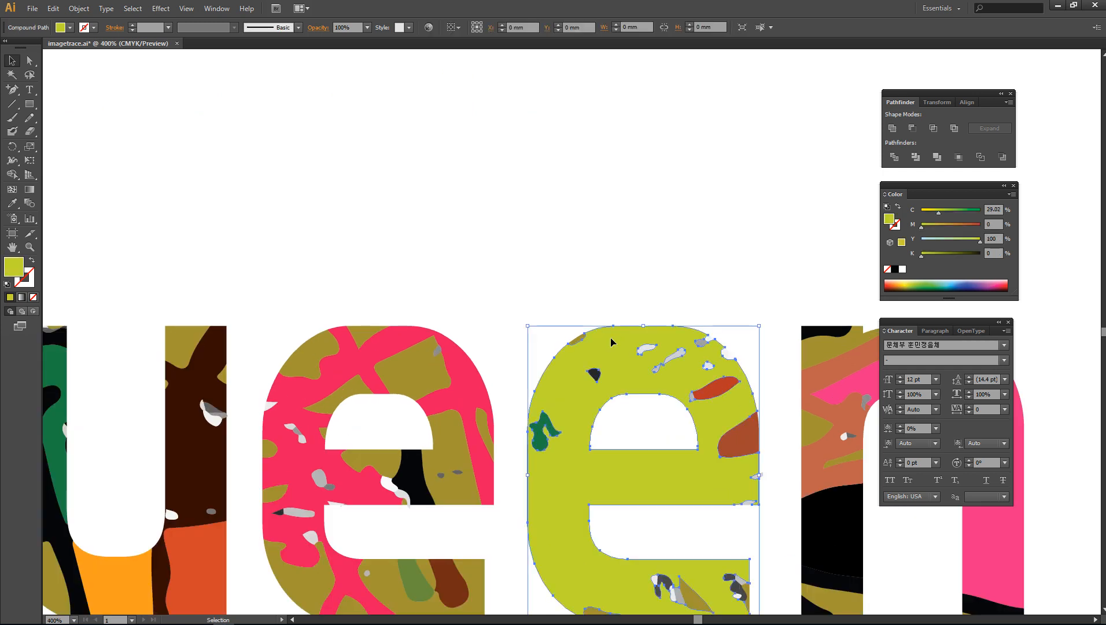
pyautogui.hotkey('ctrl', 'shift', 'a')
pyautogui.click(647, 350)
pyautogui.keyDown('shift'); pyautogui.click(672, 345); pyautogui.keyUp('shift')
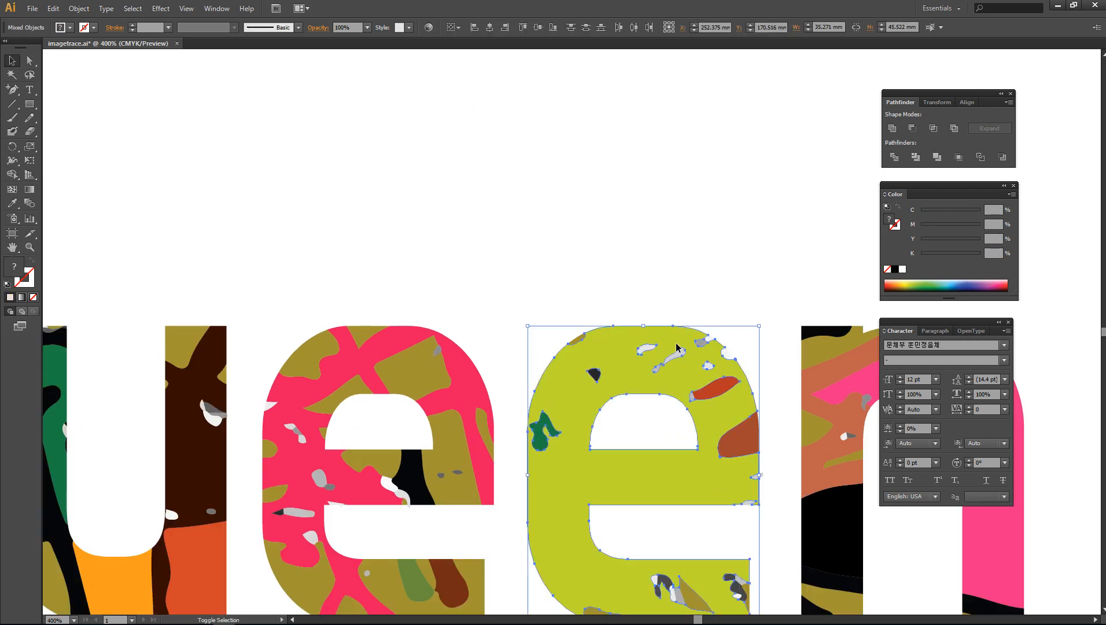
pyautogui.click(893, 129)
pyautogui.hotkey('ctrl', 'z')
pyautogui.click(631, 304)
# Step: Match the light grey fragment near the second e's top to the letter's yellow-green fill with the Eyedropper
pyautogui.click(646, 349)
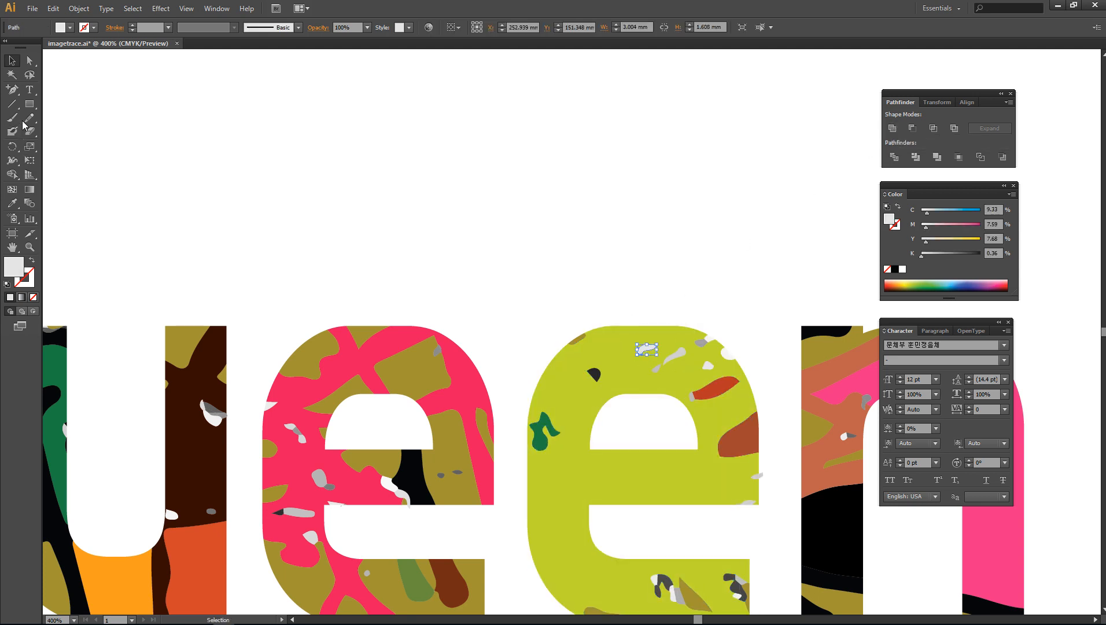
pyautogui.click(12, 203)
pyautogui.click(619, 343)
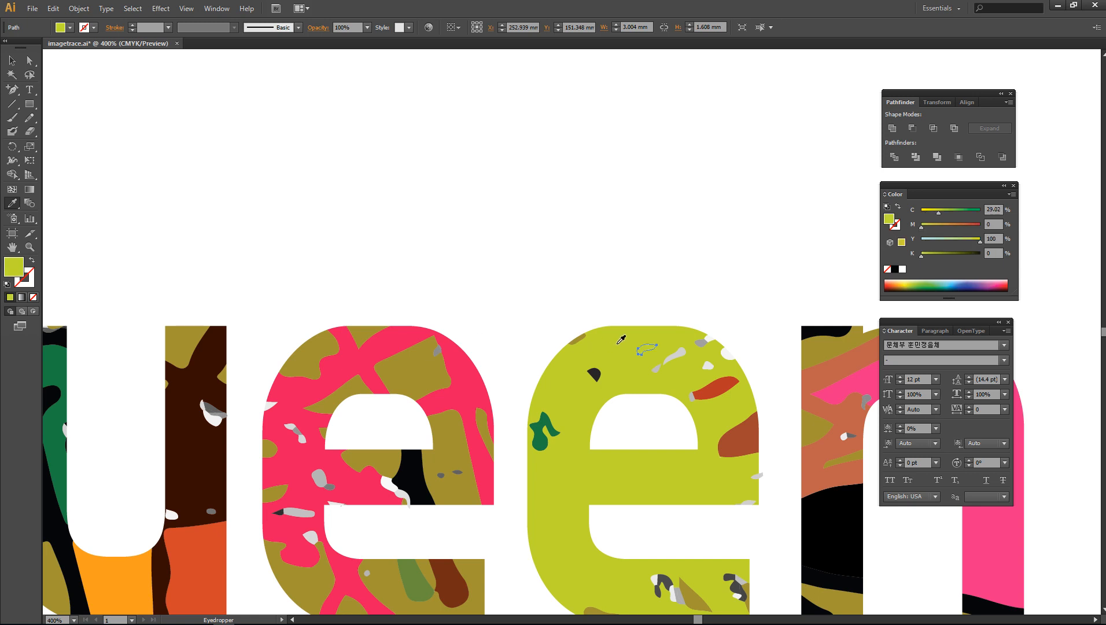
# Step: Match the dark fragment near the second e's upper left to the letter's yellow-green fill with the Eyedropper
pyautogui.click(12, 60)
pyautogui.click(193, 168)
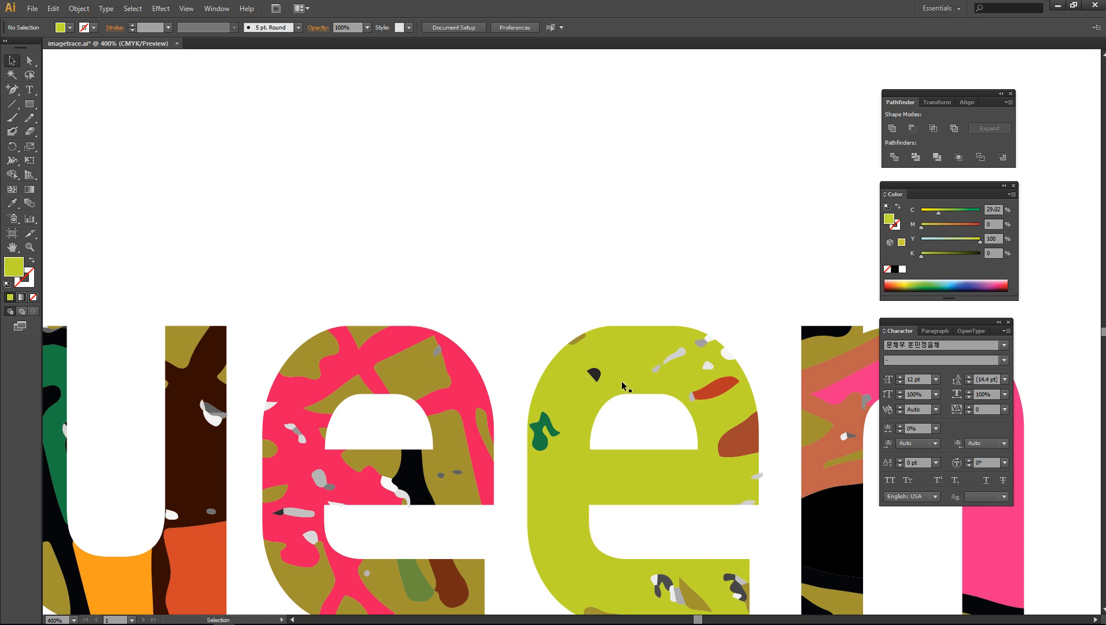
pyautogui.click(597, 376)
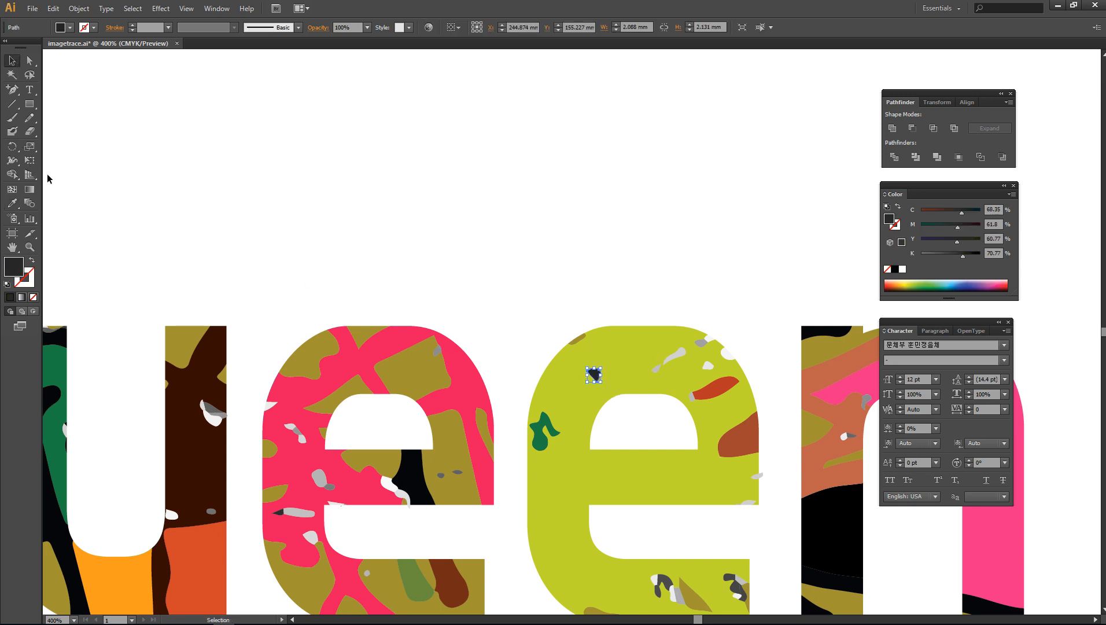
pyautogui.click(13, 203)
pyautogui.click(621, 343)
pyautogui.click(11, 61)
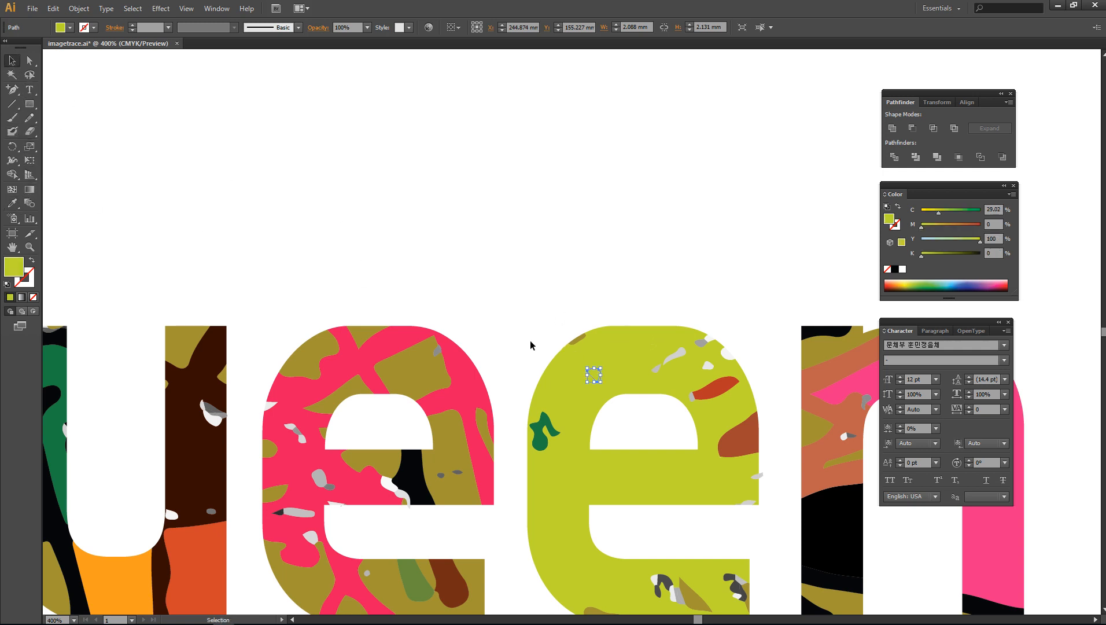
pyautogui.click(525, 339)
# Step: Match the two light fragments at the u's lower left to its olive fill and the one beside its left stem to green
pyautogui.moveTo(528, 377); pyautogui.dragTo(538, 312)
pyautogui.hotkey('ctrl', '-')
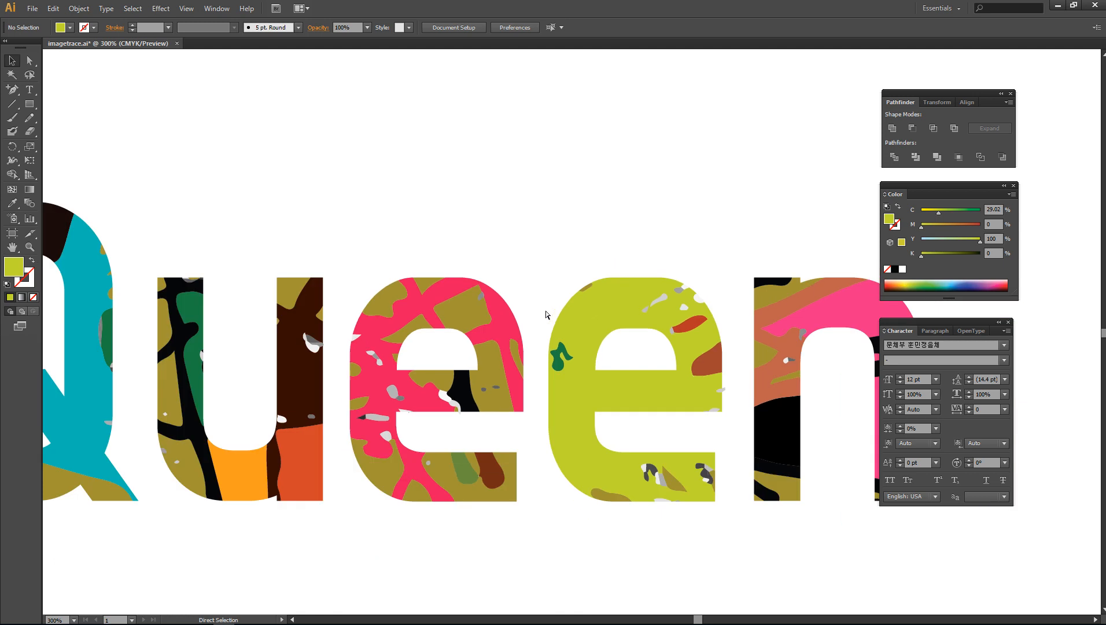
pyautogui.moveTo(489, 379); pyautogui.dragTo(590, 386)
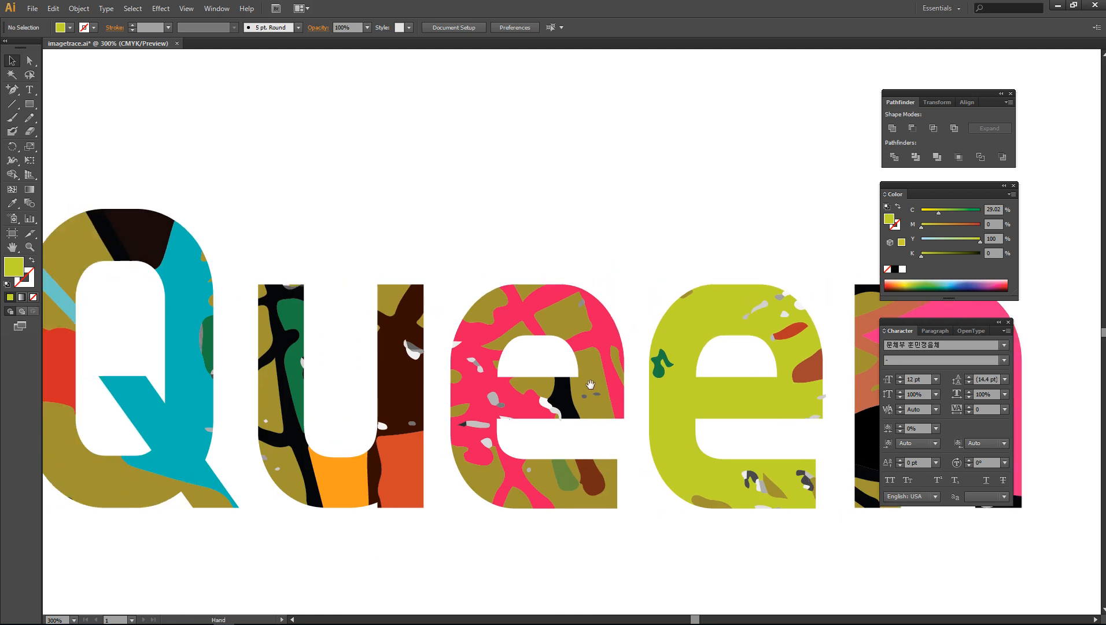
pyautogui.click(276, 473)
pyautogui.click(11, 203)
pyautogui.click(298, 477)
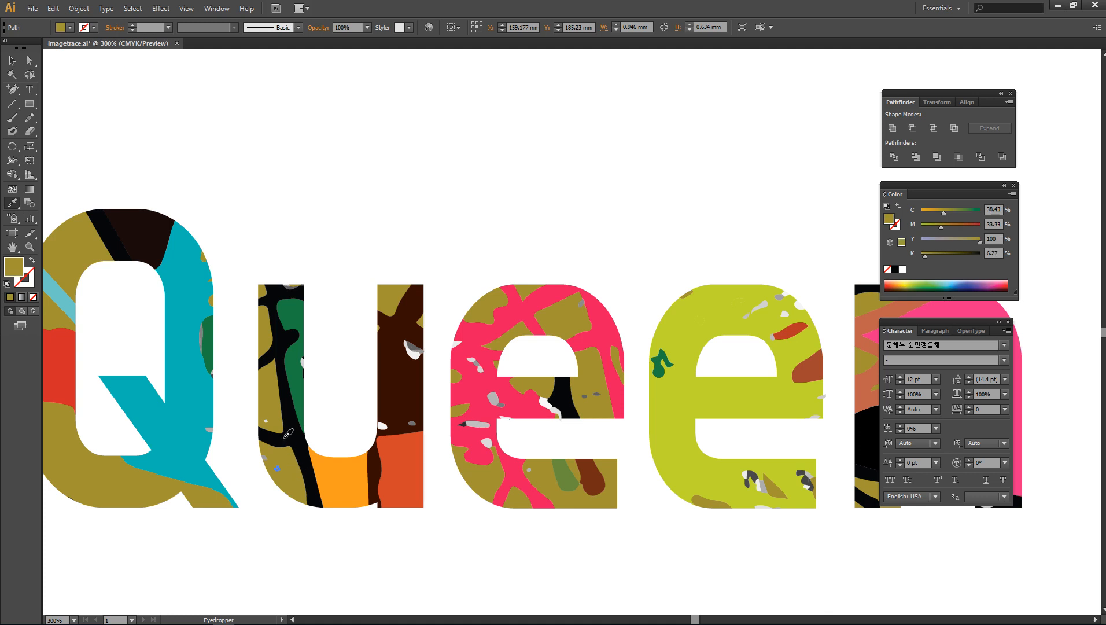
pyautogui.keyDown('ctrl'); pyautogui.click(266, 421); pyautogui.keyUp('ctrl')
pyautogui.click(270, 406)
pyautogui.keyDown('ctrl'); pyautogui.click(301, 364); pyautogui.keyUp('ctrl')
pyautogui.click(293, 355)
# Step: Match the small olive and orange fragments on the Q's upper right edge to its teal fill with the Eyedropper
pyautogui.keyDown('ctrl'); pyautogui.click(211, 301); pyautogui.keyUp('ctrl')
pyautogui.click(193, 284)
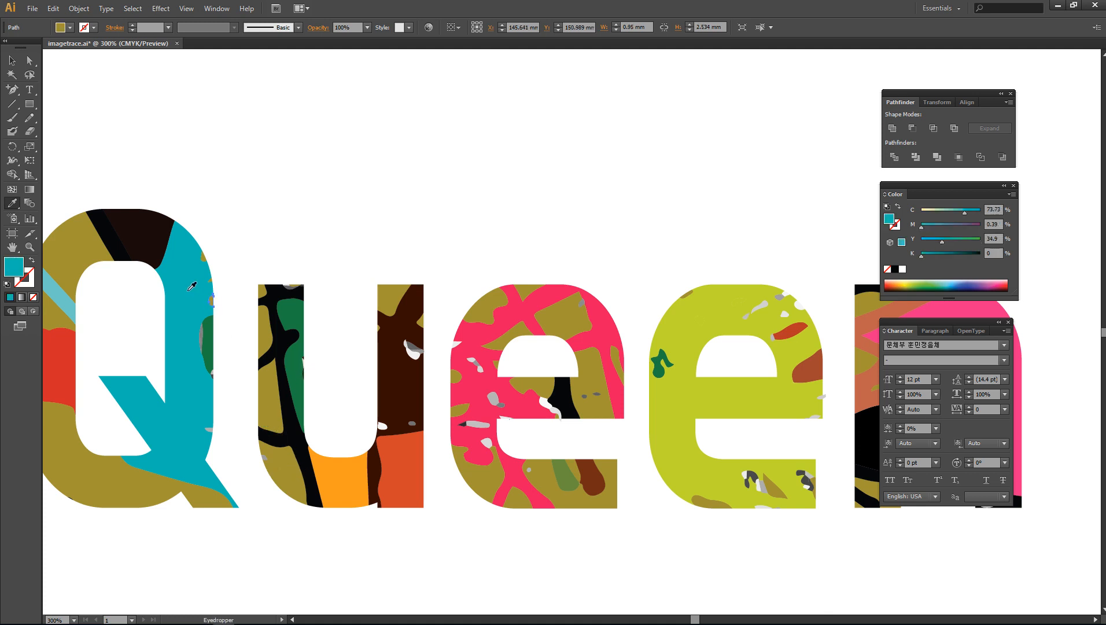
pyautogui.keyDown('ctrl'); pyautogui.click(210, 281); pyautogui.keyUp('ctrl')
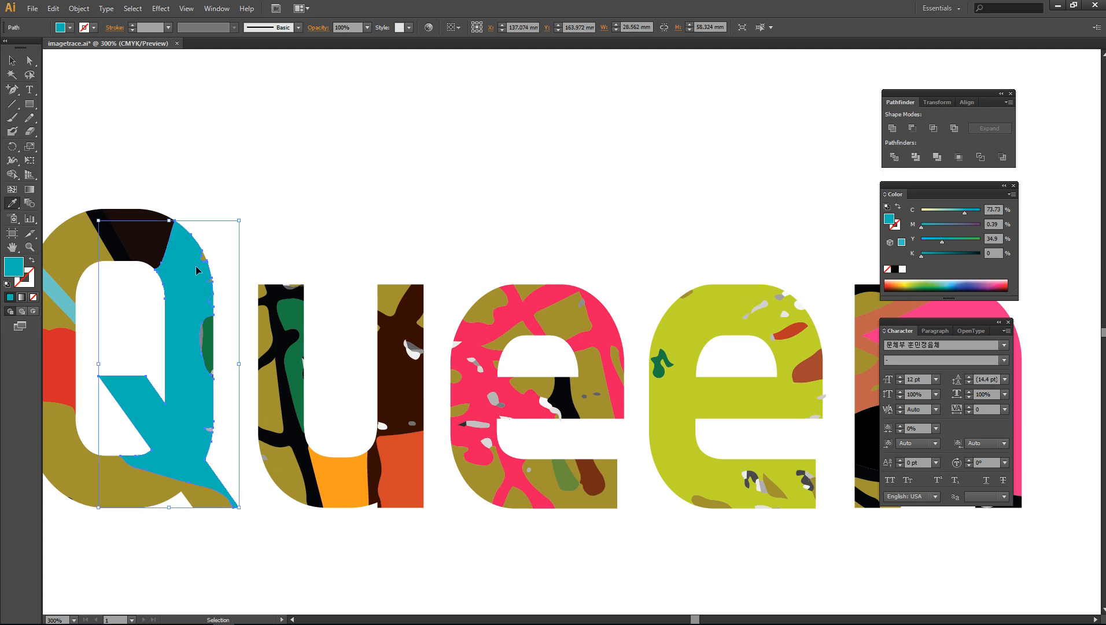
pyautogui.keyDown('ctrl'); pyautogui.click(202, 257); pyautogui.keyUp('ctrl')
pyautogui.click(194, 258)
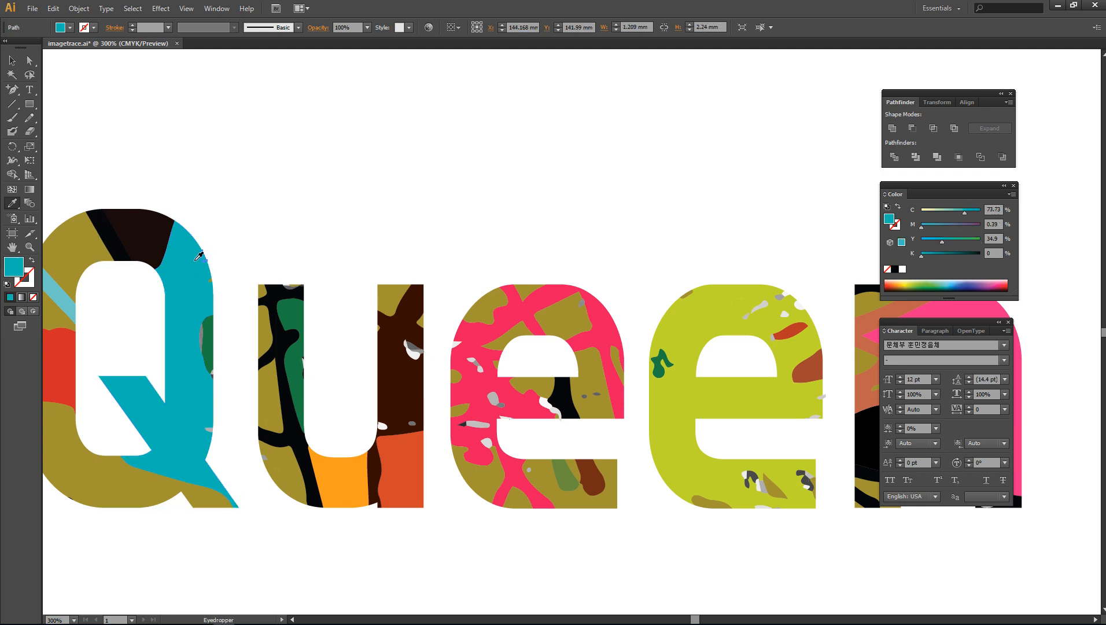
pyautogui.hotkey('ctrl', '-')
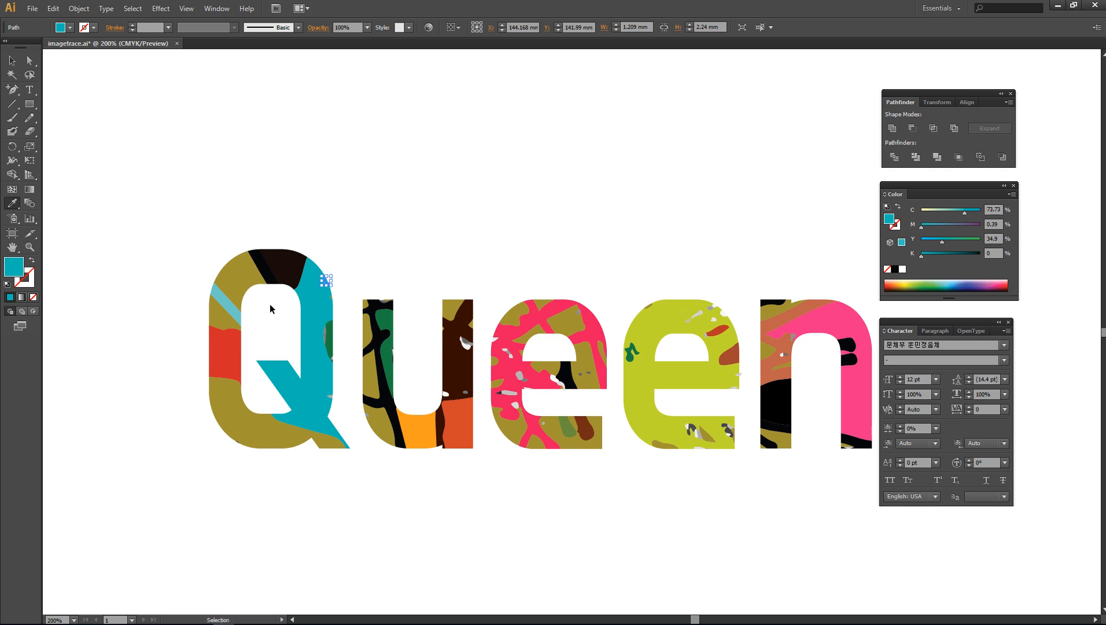
pyautogui.click(261, 289)
pyautogui.press('i')
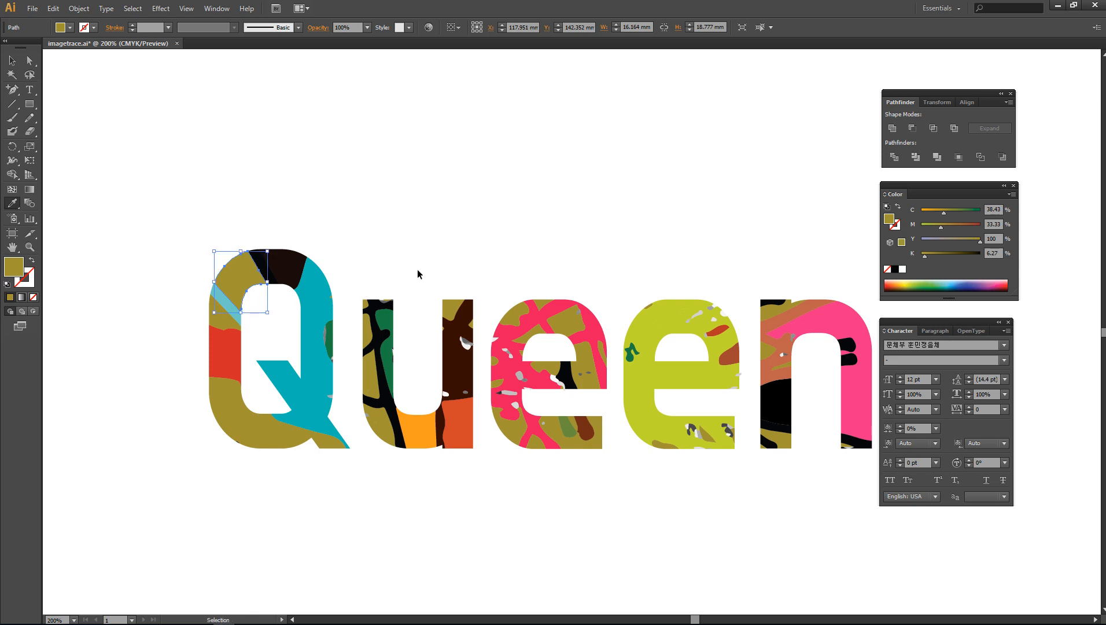
pyautogui.hotkey('ctrl', 'shift', 'a')
# Step: Move the blue Queen lettering group so it sits directly above the recoloured olive, pink and yellow-green lettering
pyautogui.hotkey('ctrl', '-')
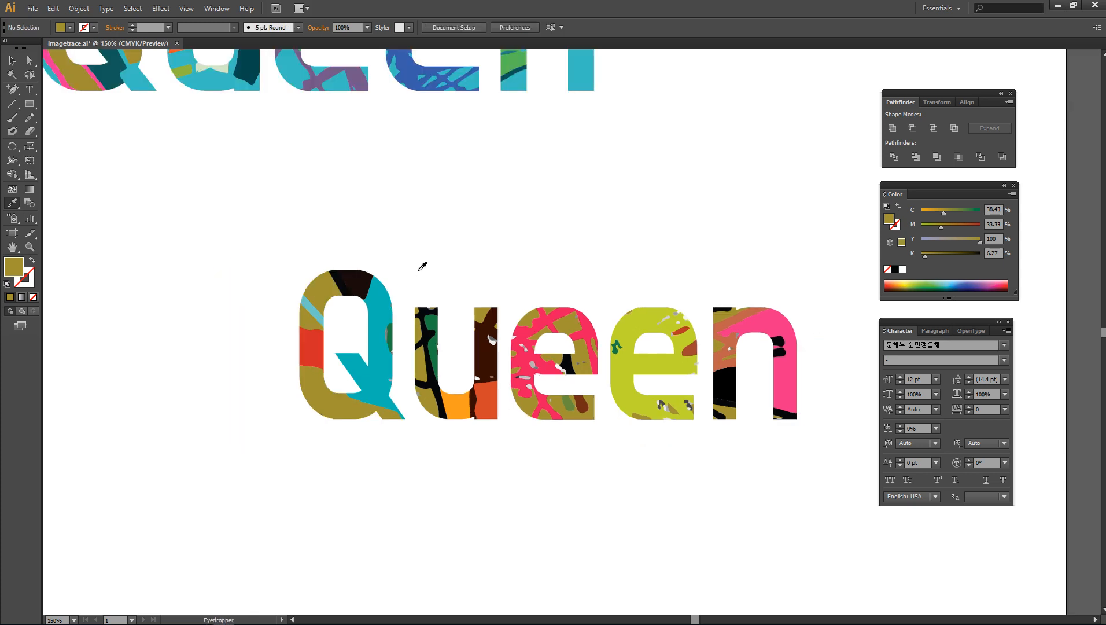
pyautogui.moveTo(494, 279); pyautogui.dragTo(447, 329)
pyautogui.press('v')
pyautogui.moveTo(199, 113); pyautogui.dragTo(445, 236)
pyautogui.moveTo(622, 345); pyautogui.dragTo(575, 320)
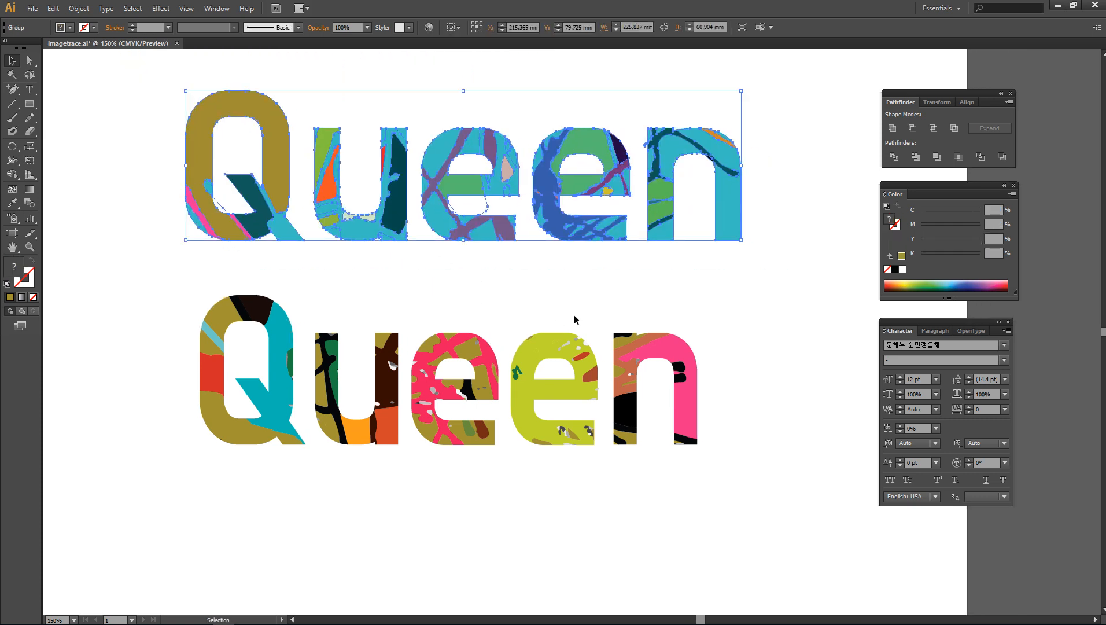
pyautogui.click(720, 318)
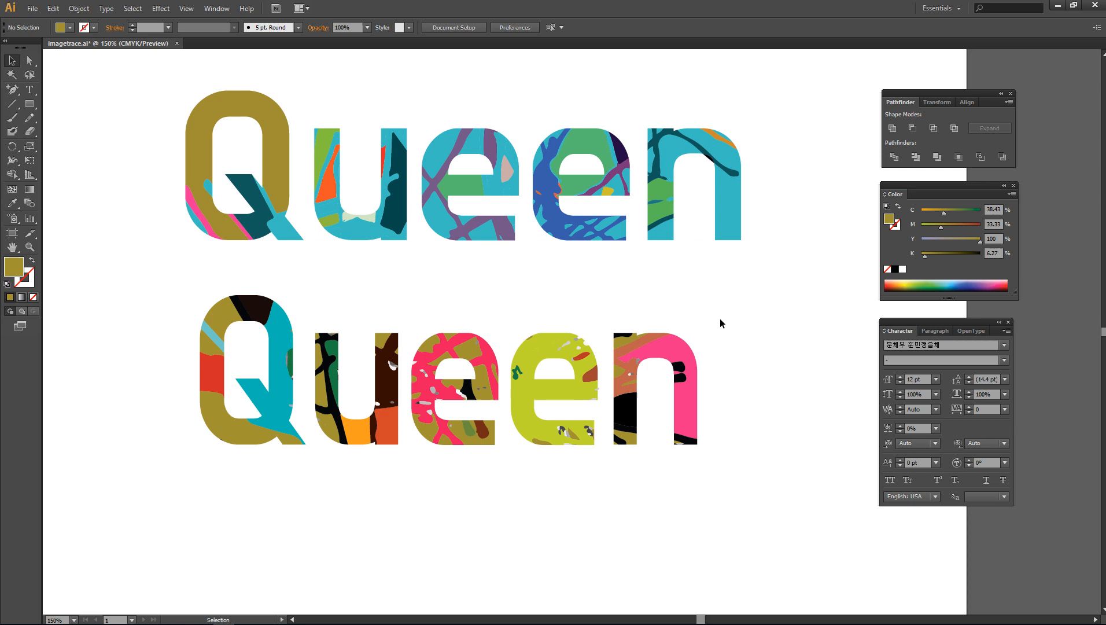